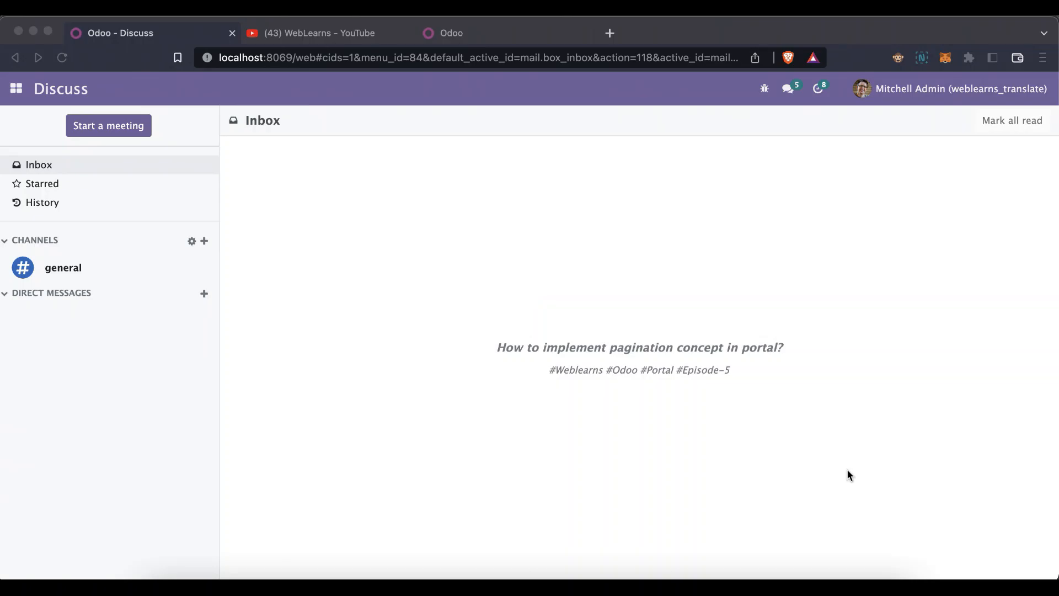
Show the WebLearns YouTube channel and browse its Odoo Development playlists carousel
left_click(855, 451)
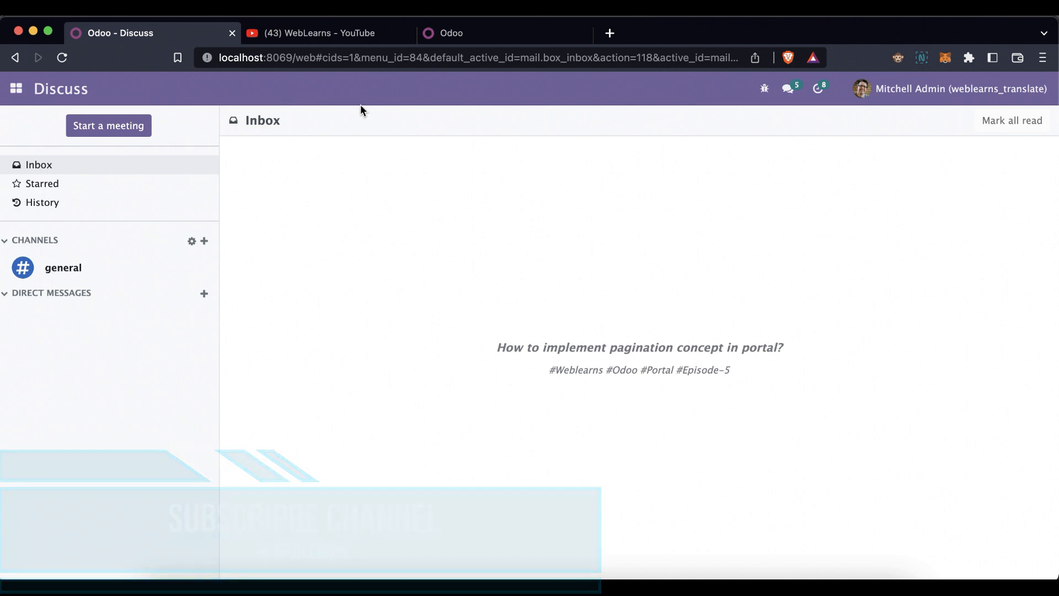
left_click(346, 33)
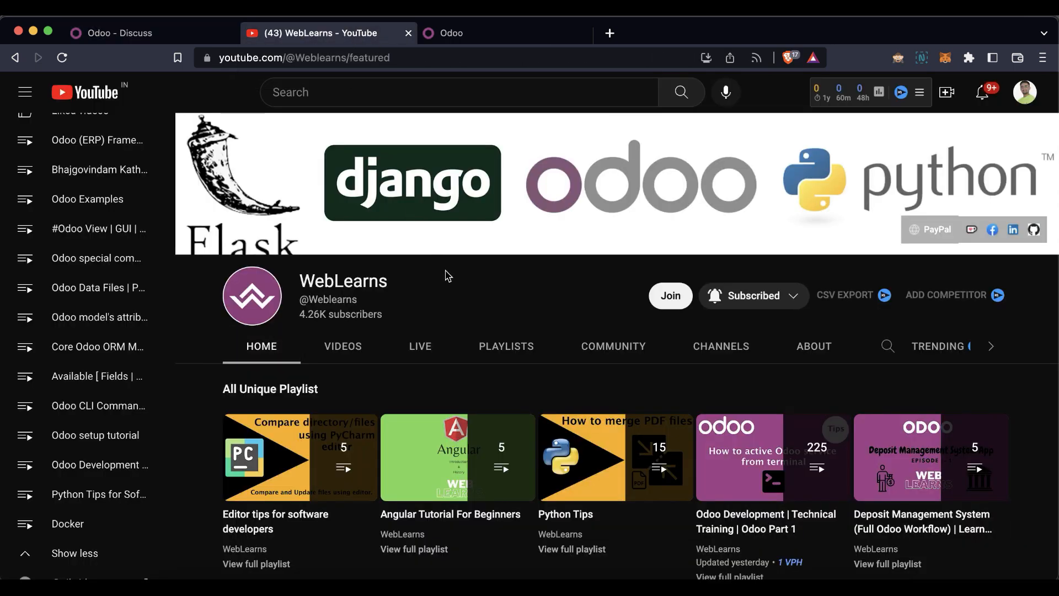
double_click(332, 279)
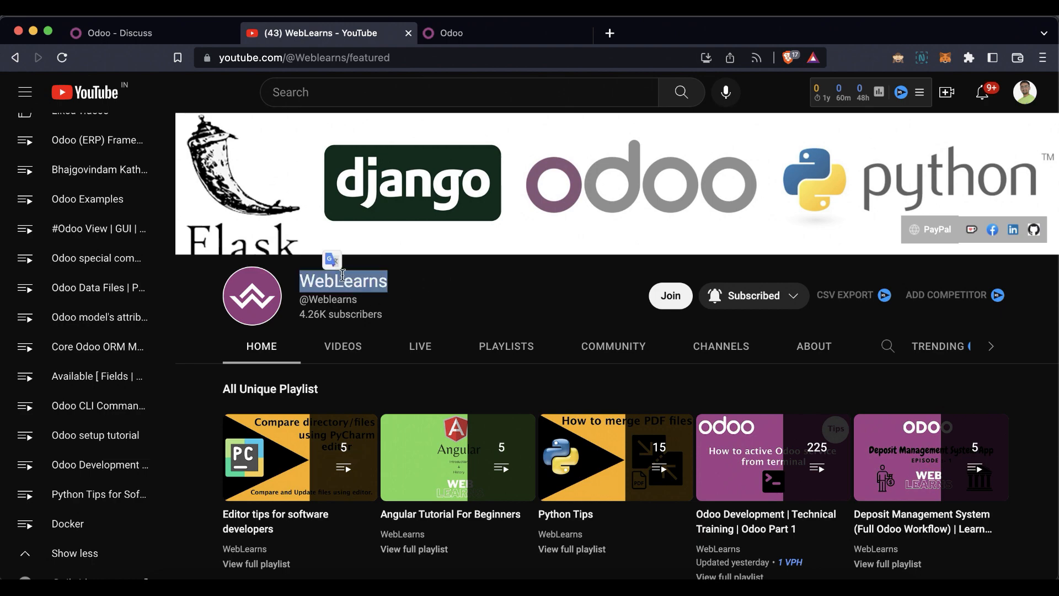
left_click(430, 298)
left_click(506, 346)
scroll(470, 397, "down", 5)
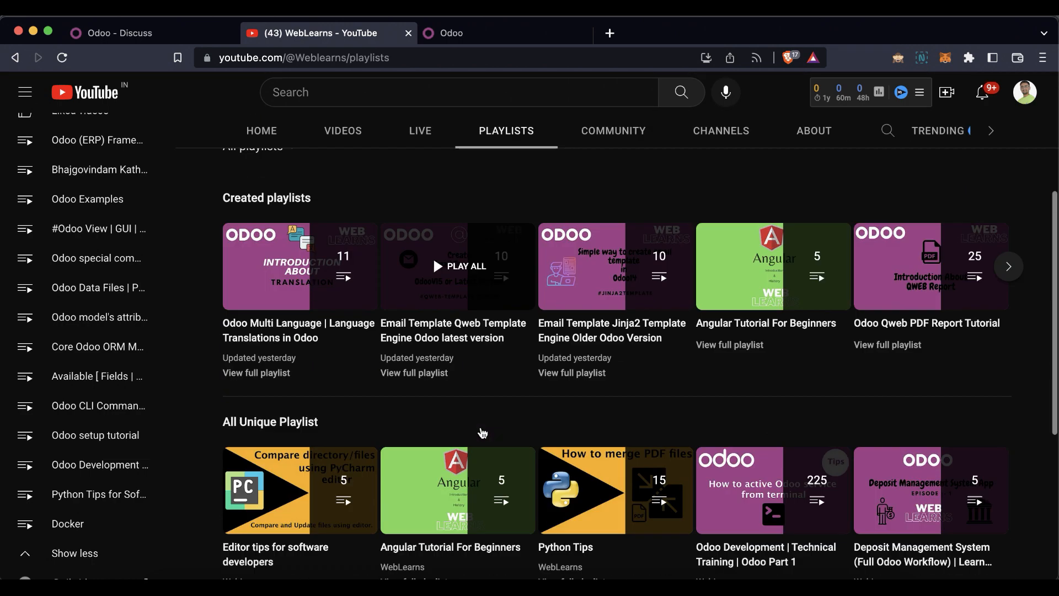
scroll(471, 431, "down", 5)
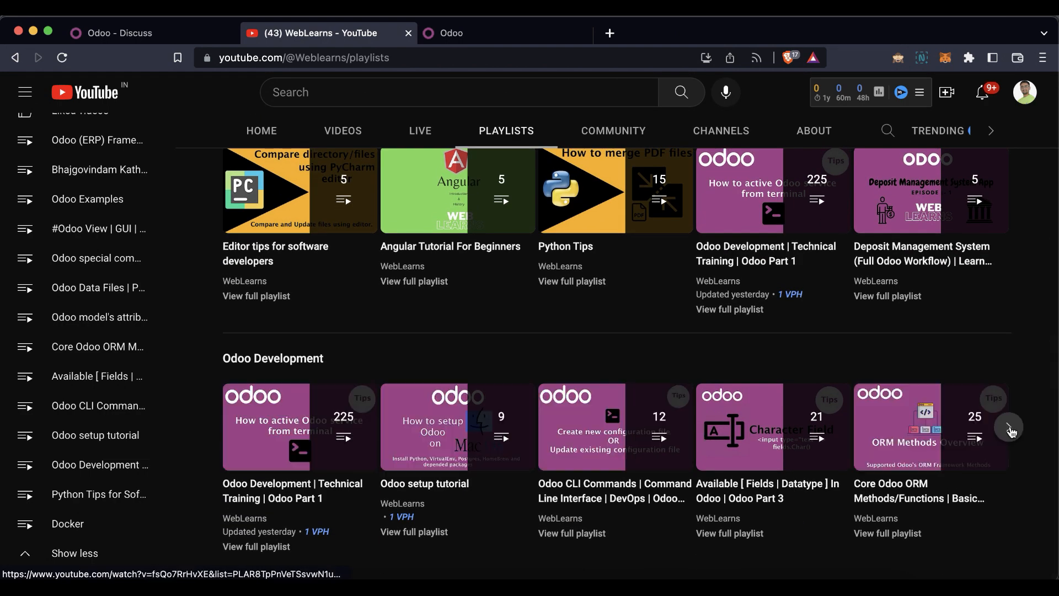
left_click(1010, 427)
left_click(1011, 430)
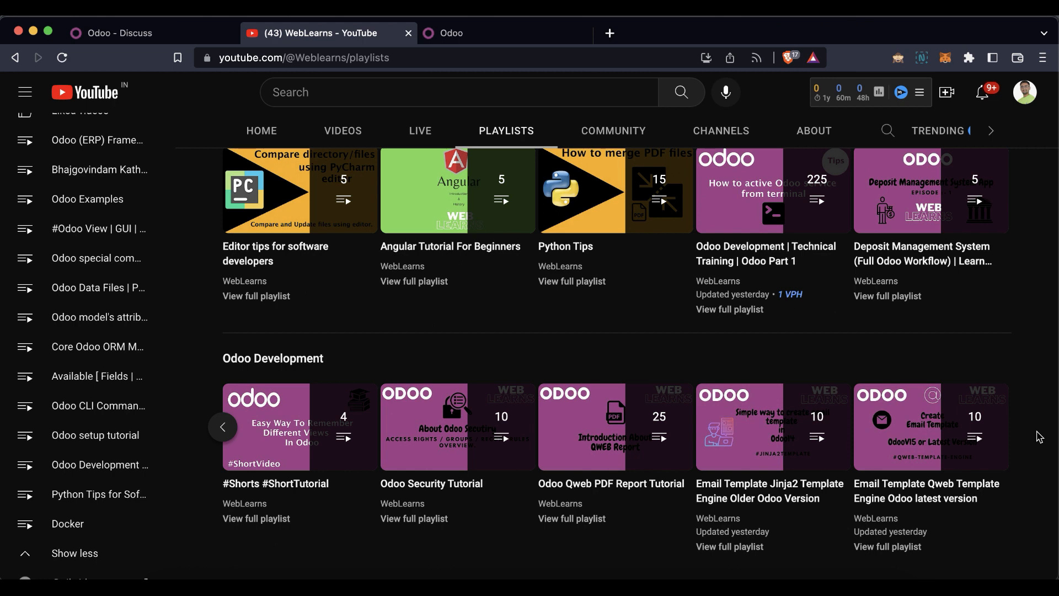
View the channel's About page, highlighting the contact email and GitHub link, then return to the Odoo portal
left_click(815, 130)
scroll(533, 401, "down", 5)
scroll(533, 401, "down", 4)
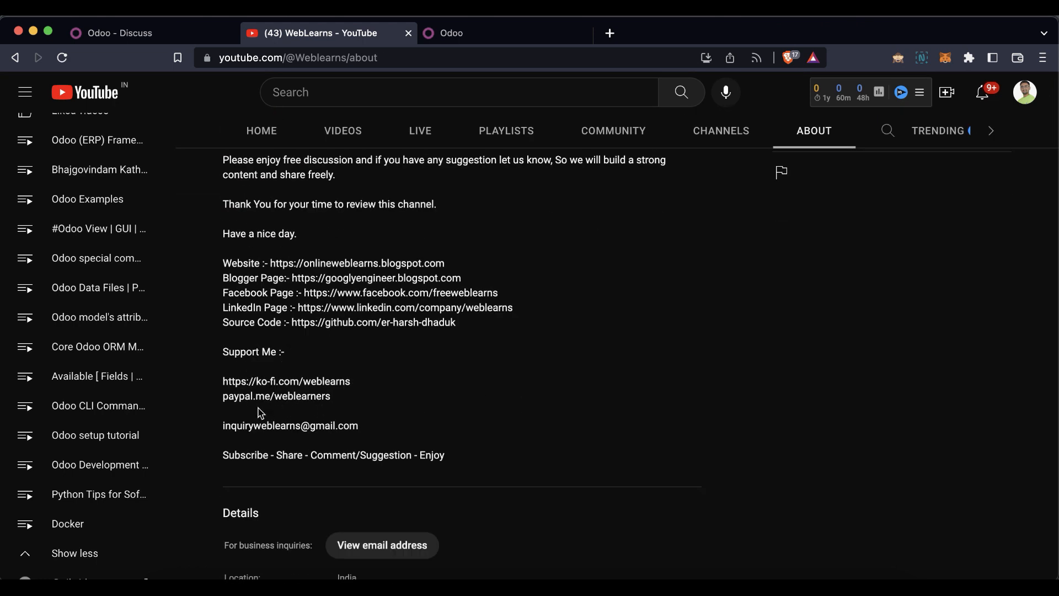
left_click_drag(221, 426, 364, 426)
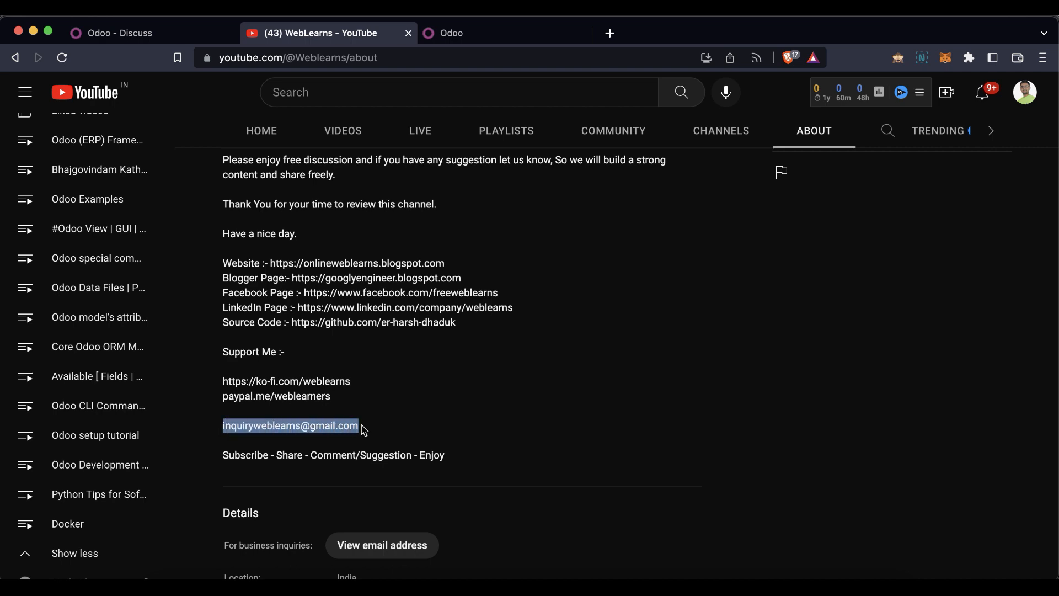
left_click_drag(293, 321, 442, 338)
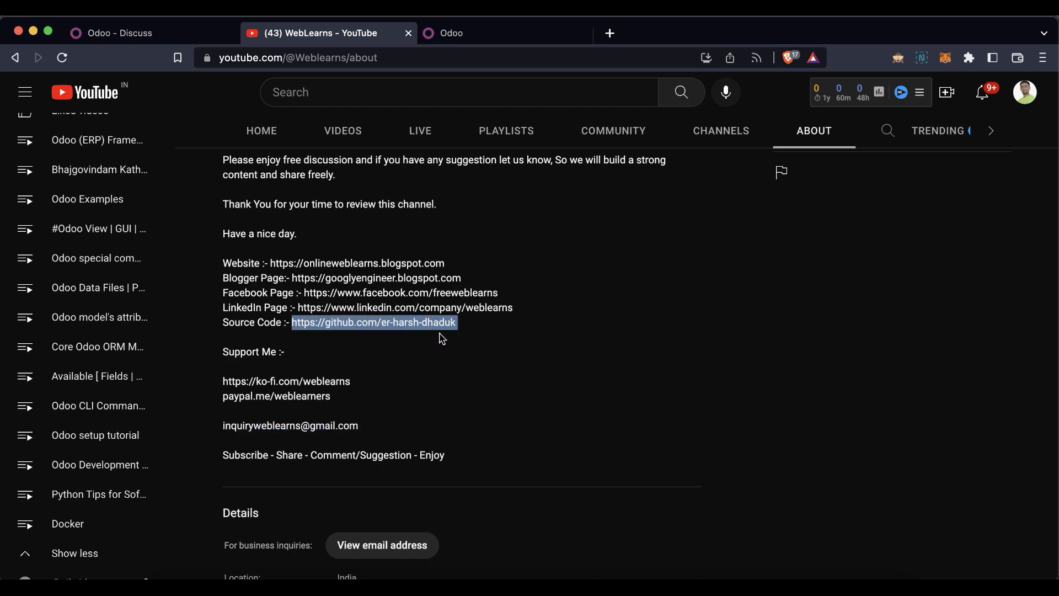
scroll(522, 344, "up", 5)
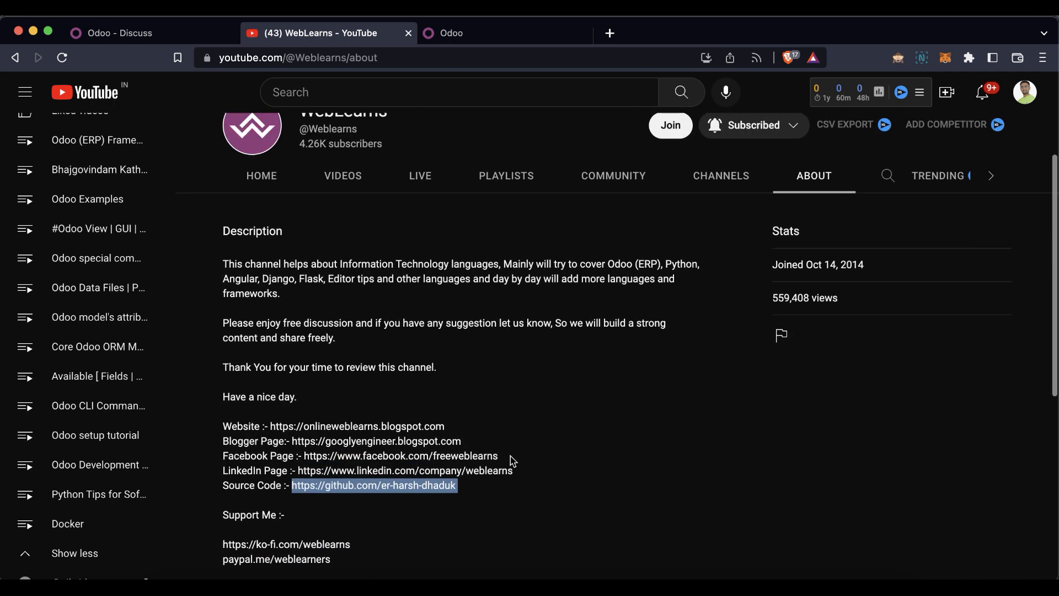
left_click(526, 385)
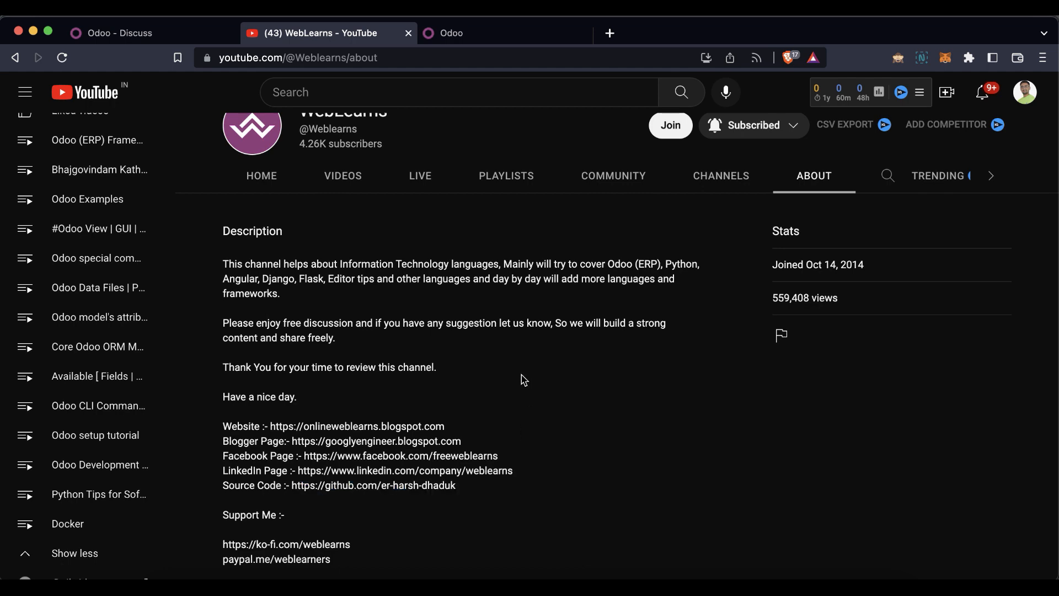
scroll(527, 385, "up", 1)
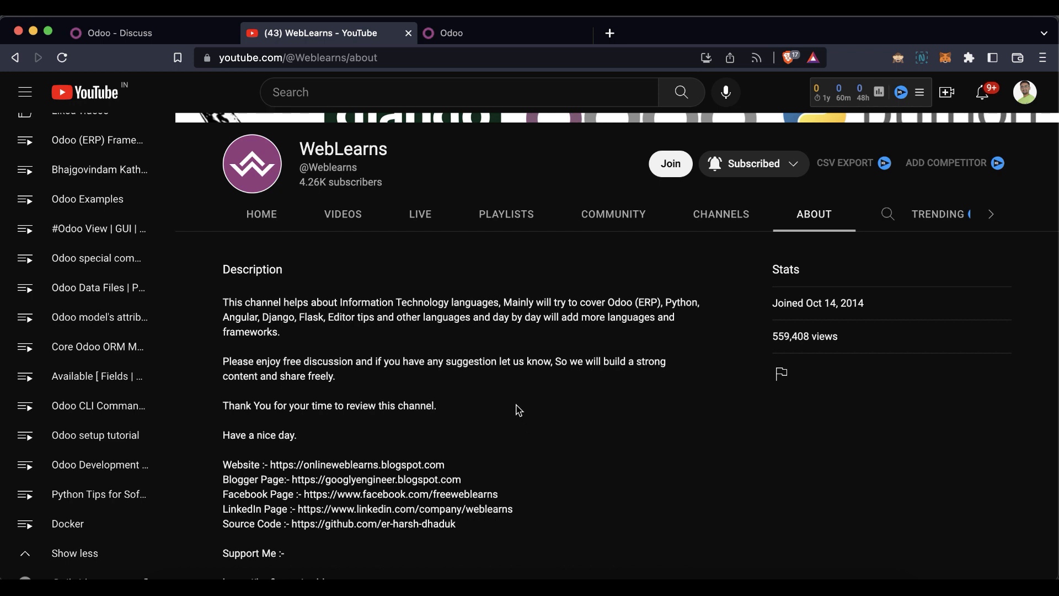
left_click(487, 34)
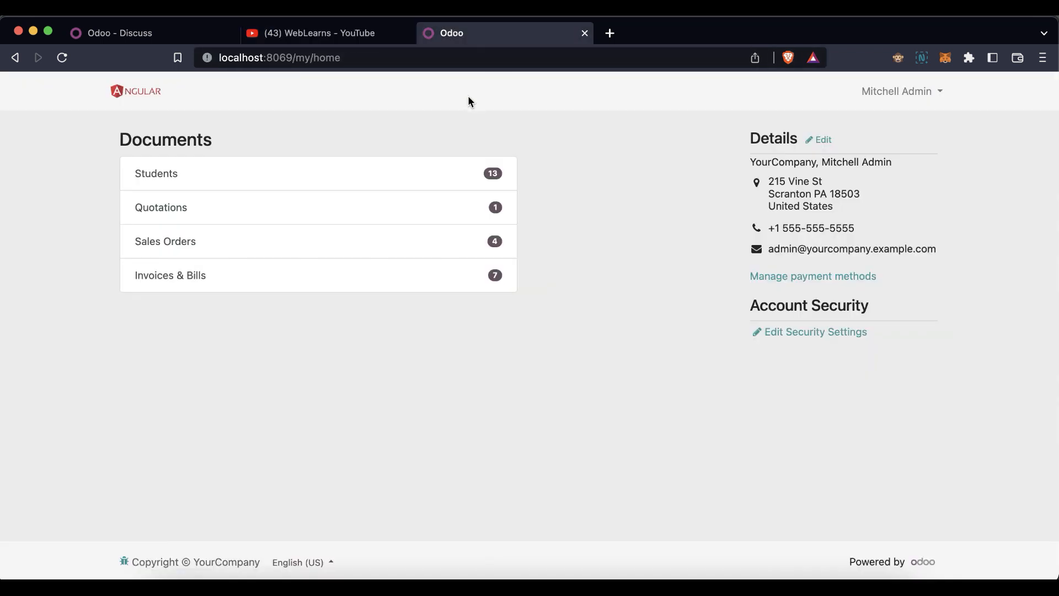
View the portal Students list, Chanakya's detail page, and return via the Students breadcrumb
left_click(398, 171)
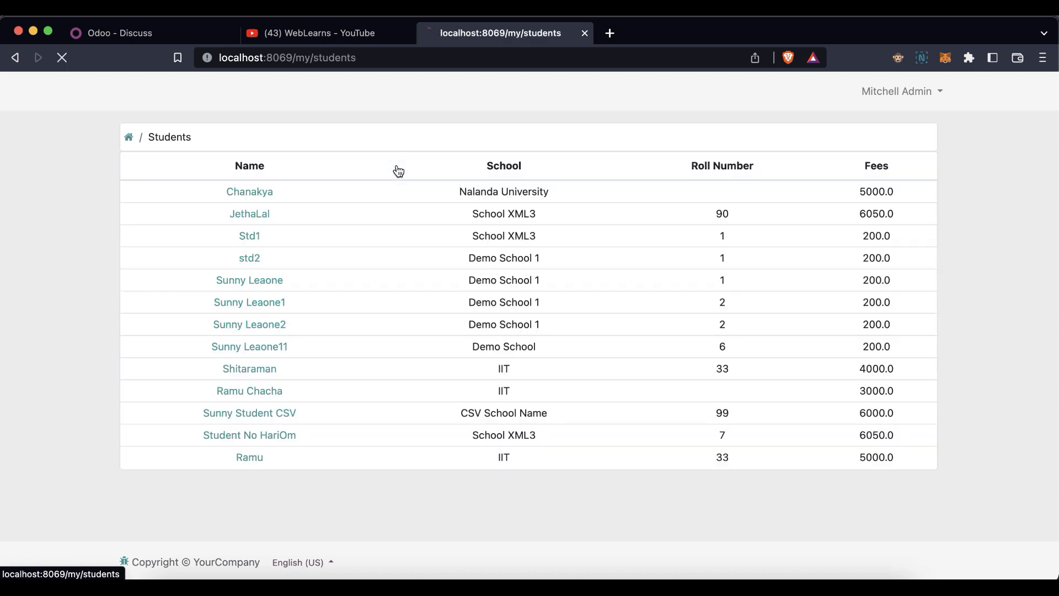
left_click(248, 191)
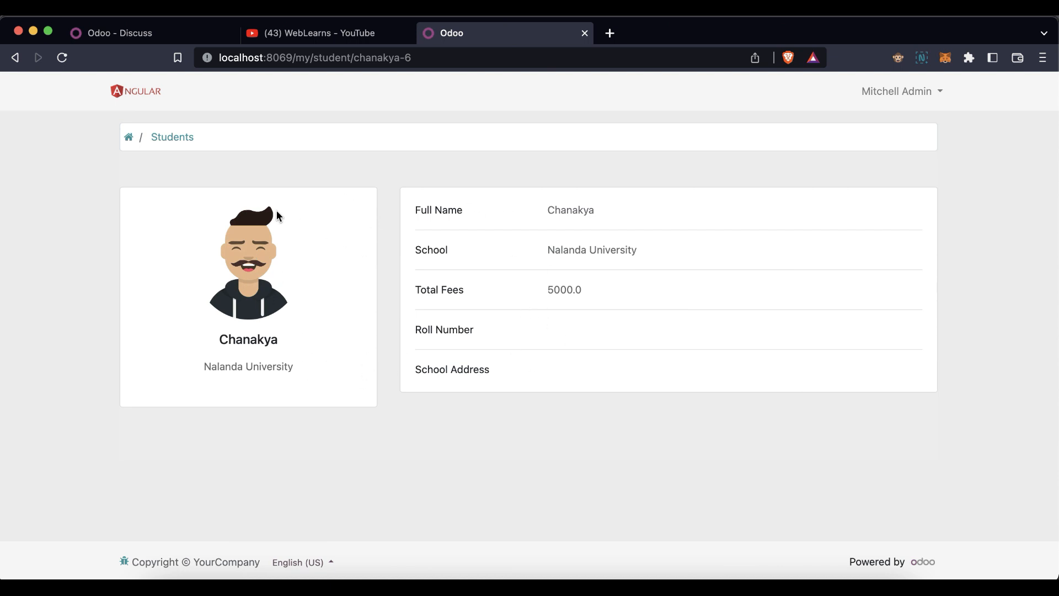
left_click(172, 136)
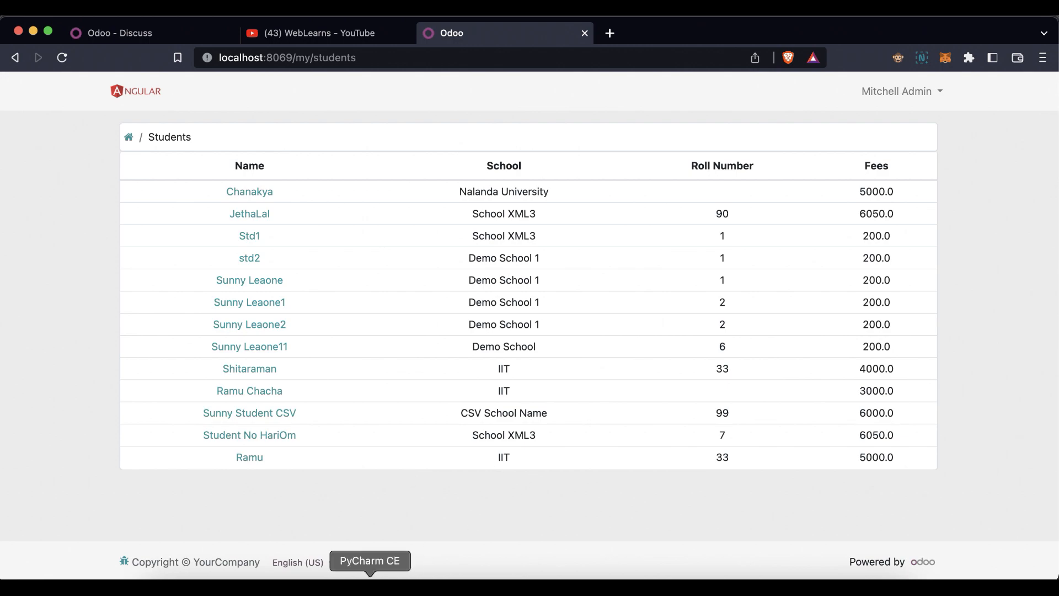
In PyCharm, hide the Run window and show the custom controller/portal.py, then Odoo's core controllers/portal.py
left_click(370, 584)
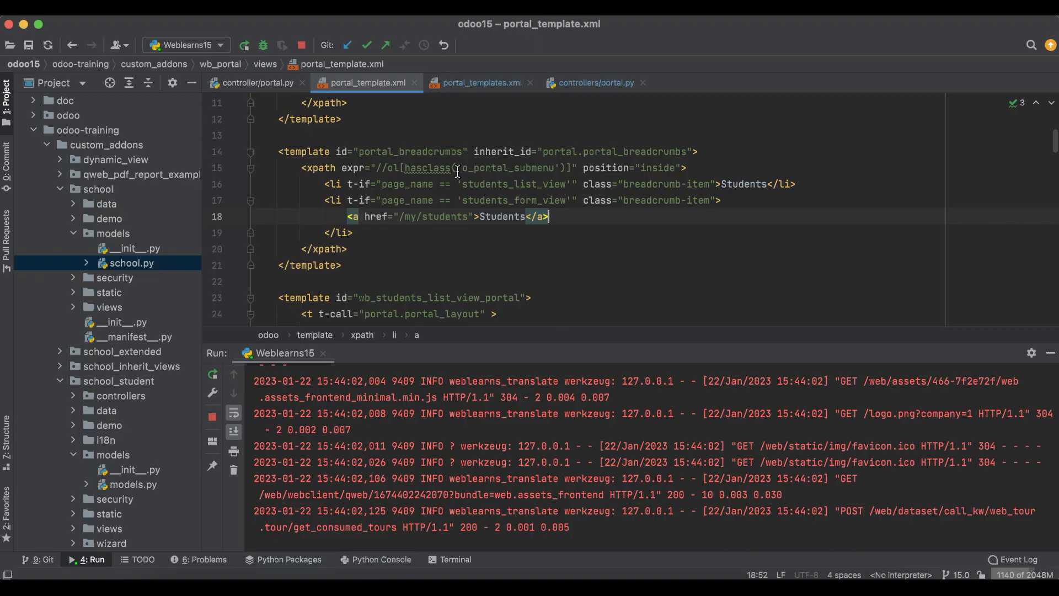
left_click(1051, 354)
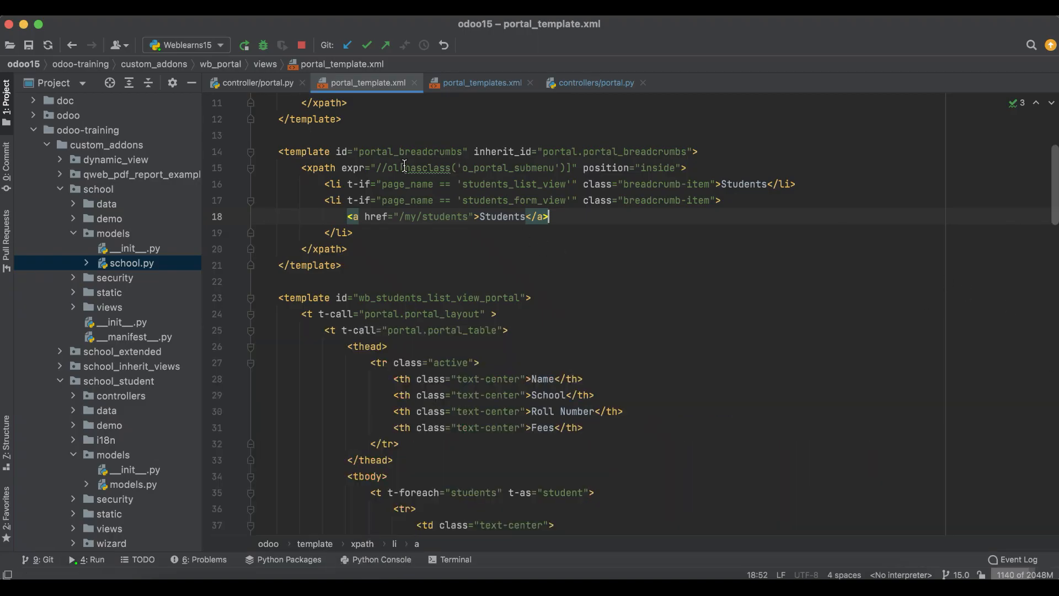
left_click(259, 82)
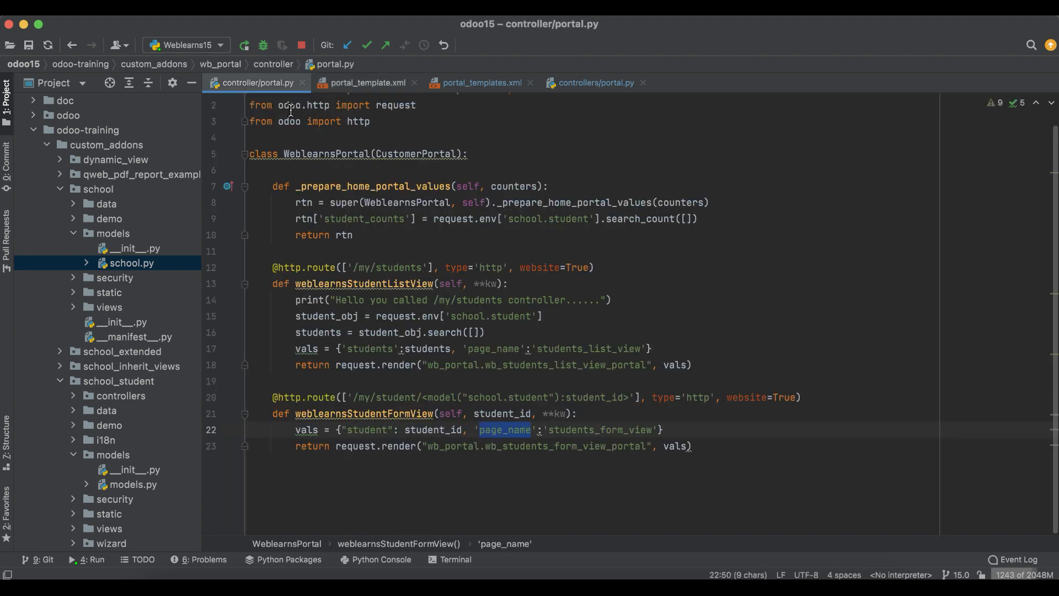
scroll(409, 244, "up", 1)
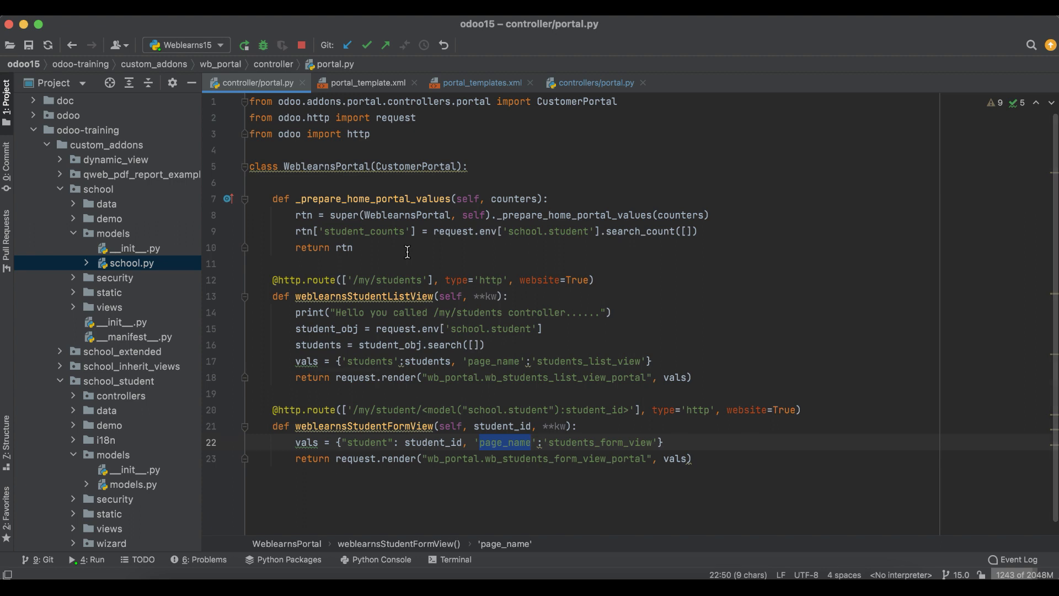
left_click(584, 82)
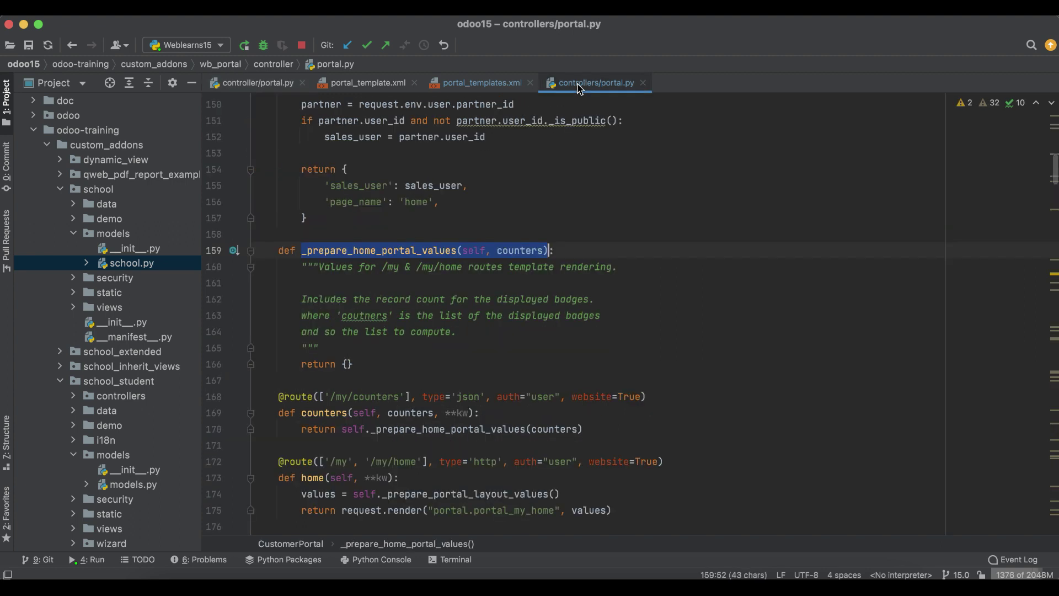
Locate and expand Odoo's core pager(url, total, page, step, scope) helper, then return to the student controller
left_click(430, 233)
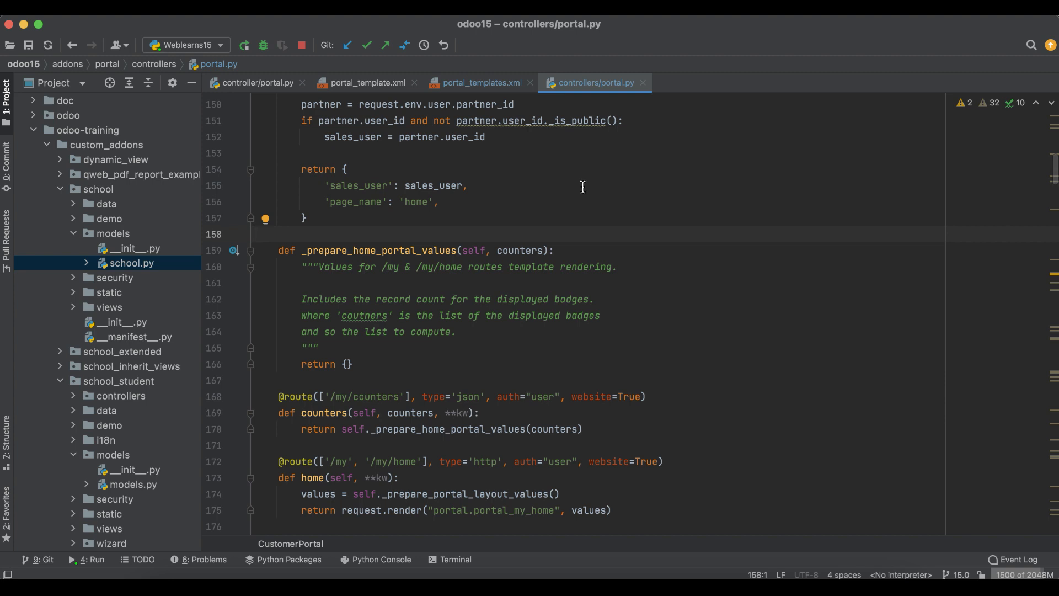
key("super+f")
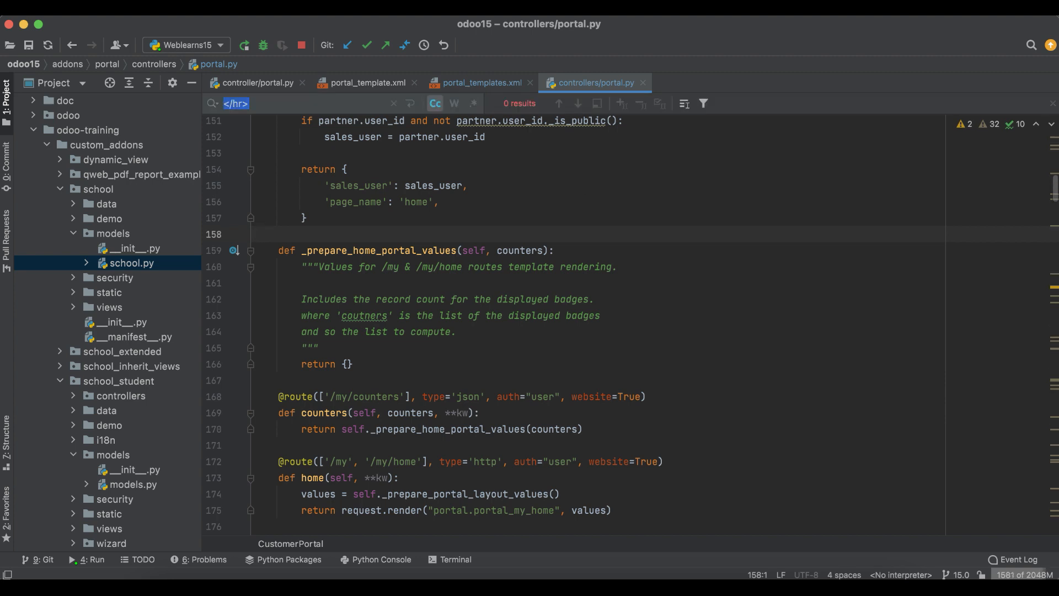
type("pager")
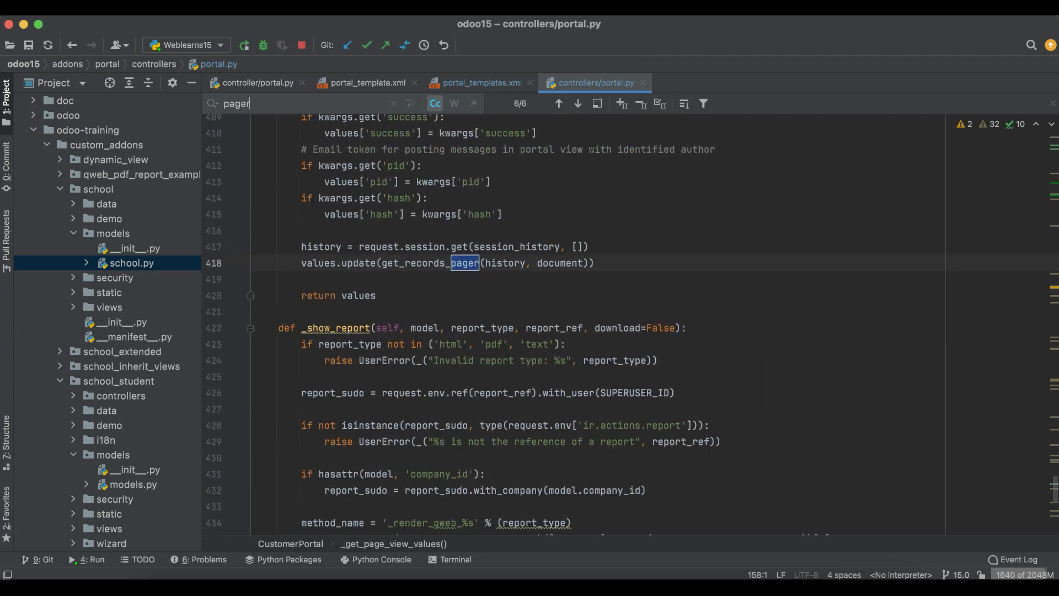
key("Home")
type("def")
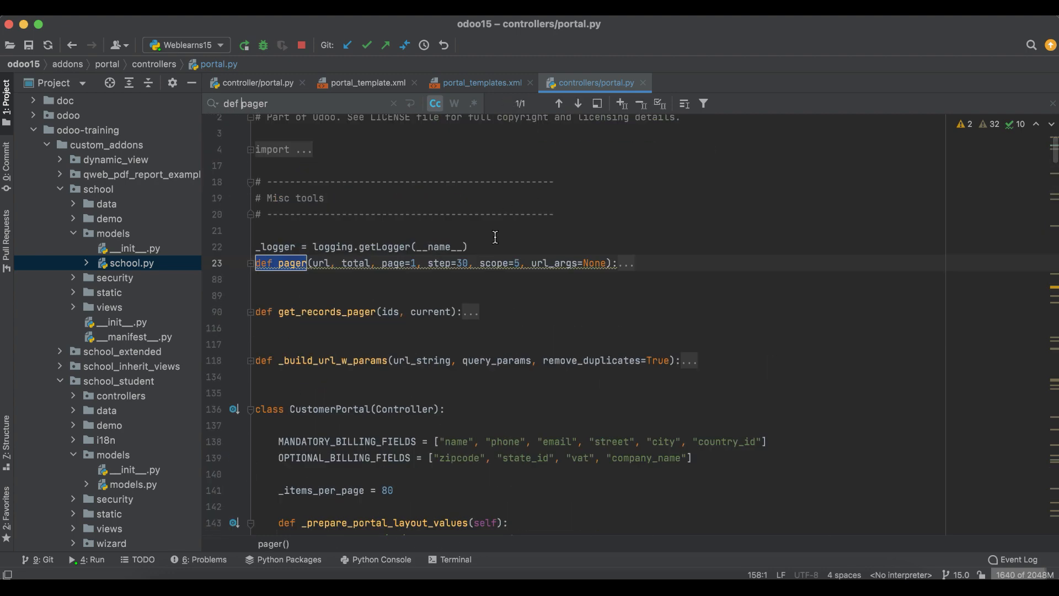
key("Escape")
left_click(251, 264)
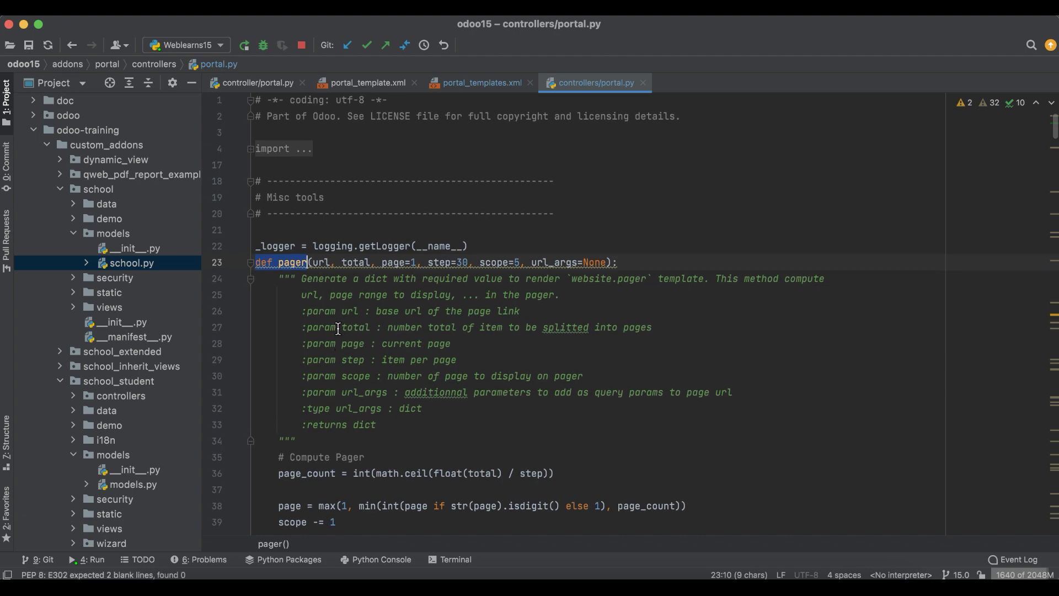
scroll(337, 329, "down", 1)
key("Home")
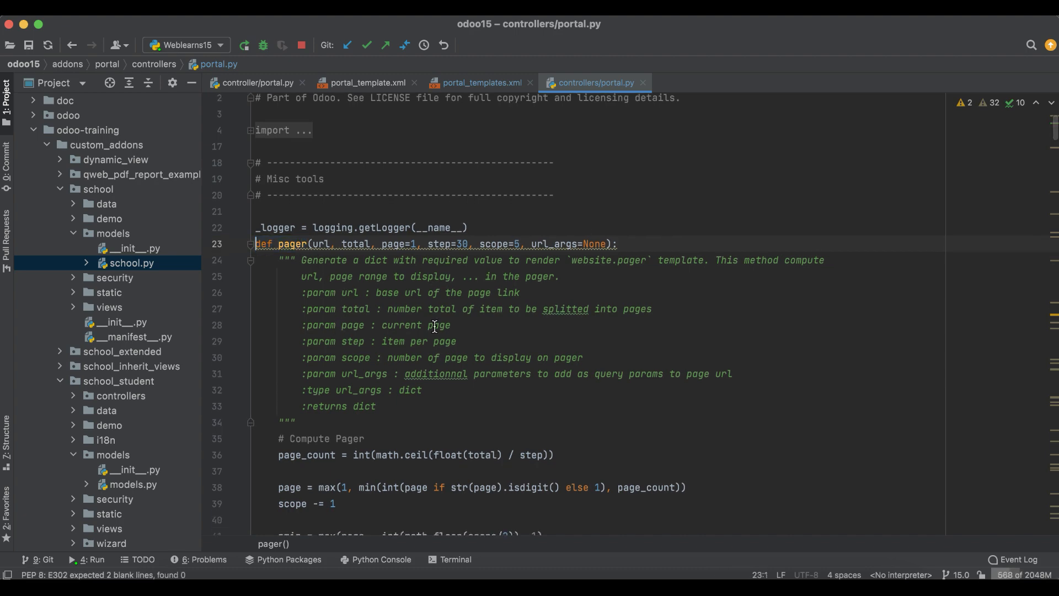
scroll(434, 327, "down", 10)
scroll(414, 373, "down", 10)
scroll(401, 448, "down", 3)
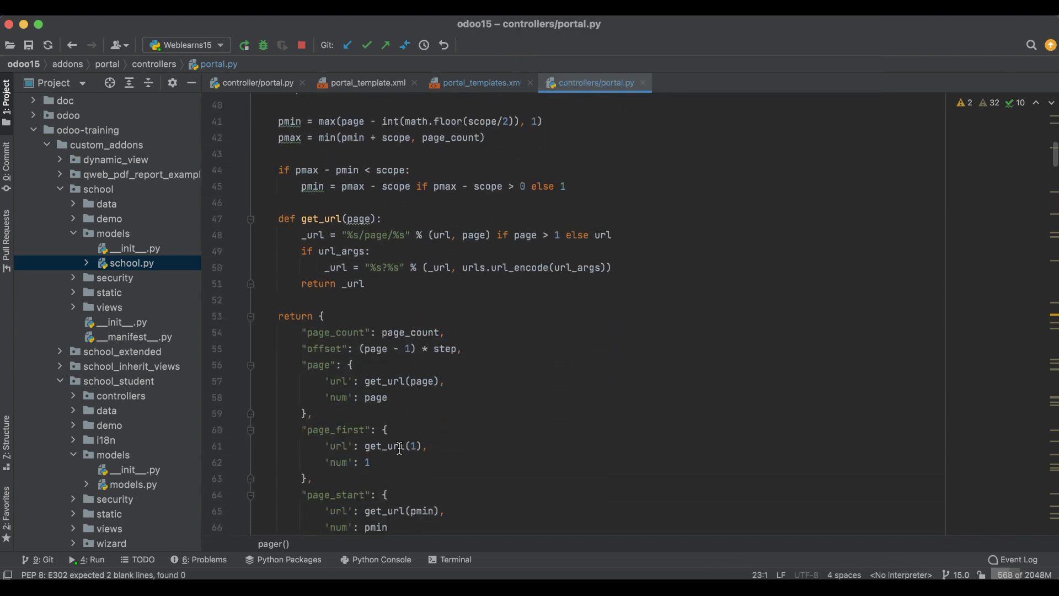
scroll(401, 447, "down", 5)
scroll(398, 443, "down", 5)
scroll(393, 439, "down", 3)
scroll(391, 438, "down", 5)
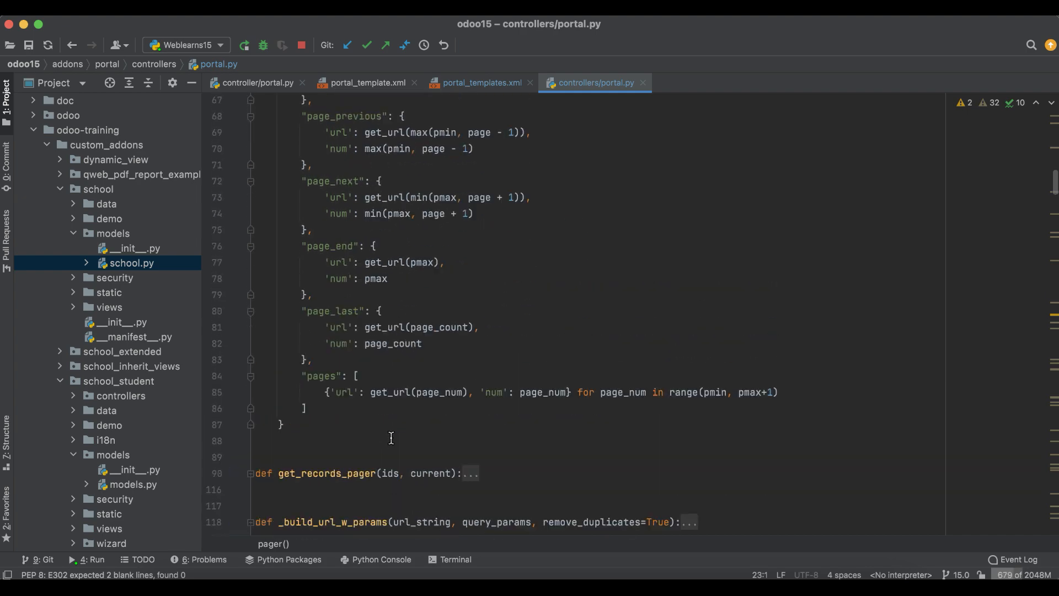
scroll(391, 438, "up", 10)
scroll(389, 373, "up", 5)
scroll(381, 331, "up", 5)
scroll(368, 298, "up", 2)
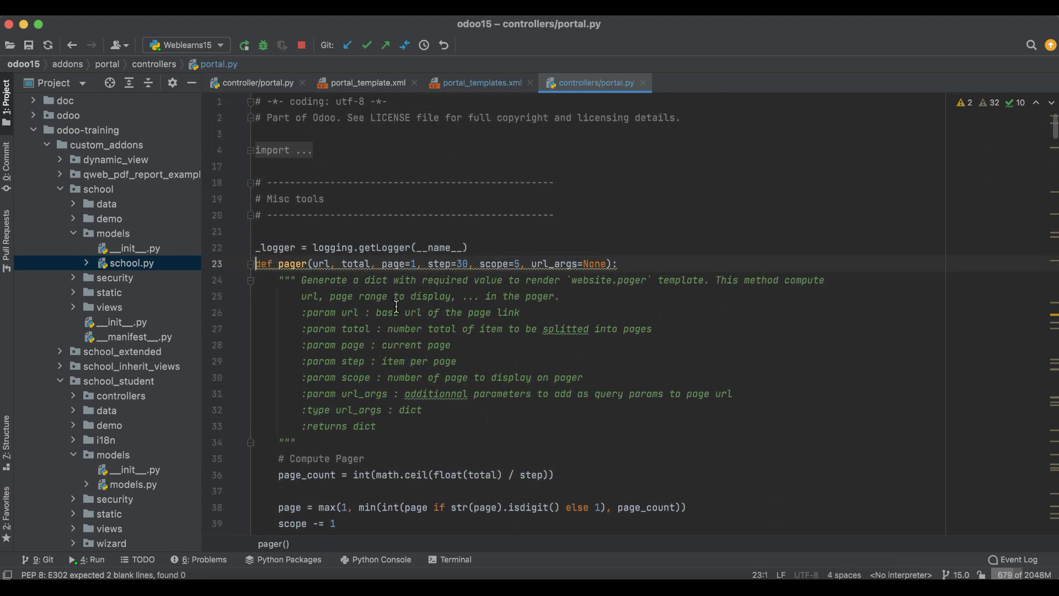
double_click(291, 263)
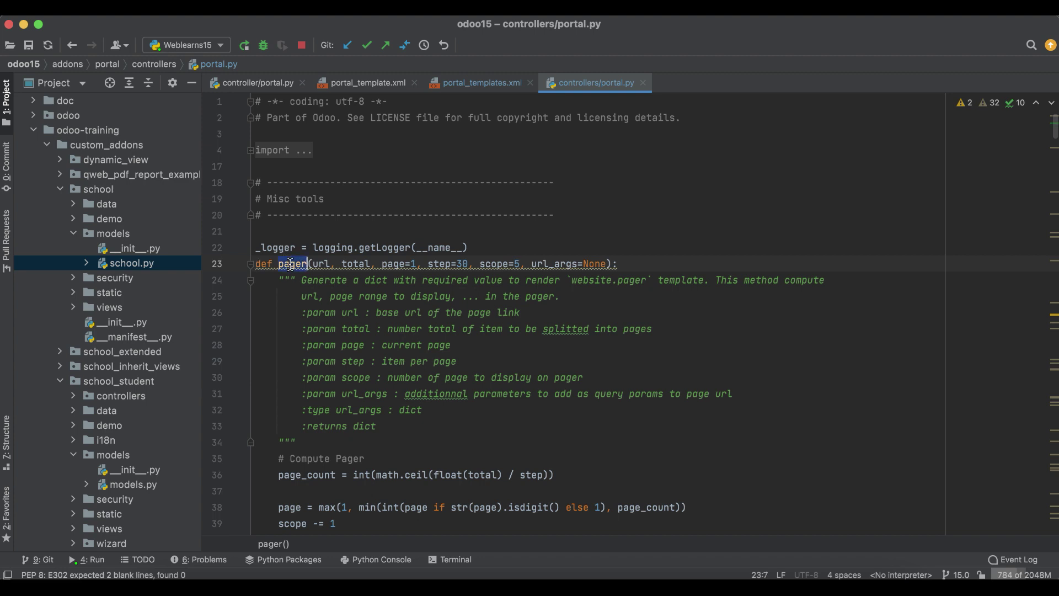
left_click(290, 86)
Import pager alongside CustomerPortal and start a page_detail = pager() line after vals in the list view
left_click(623, 101)
type(",")
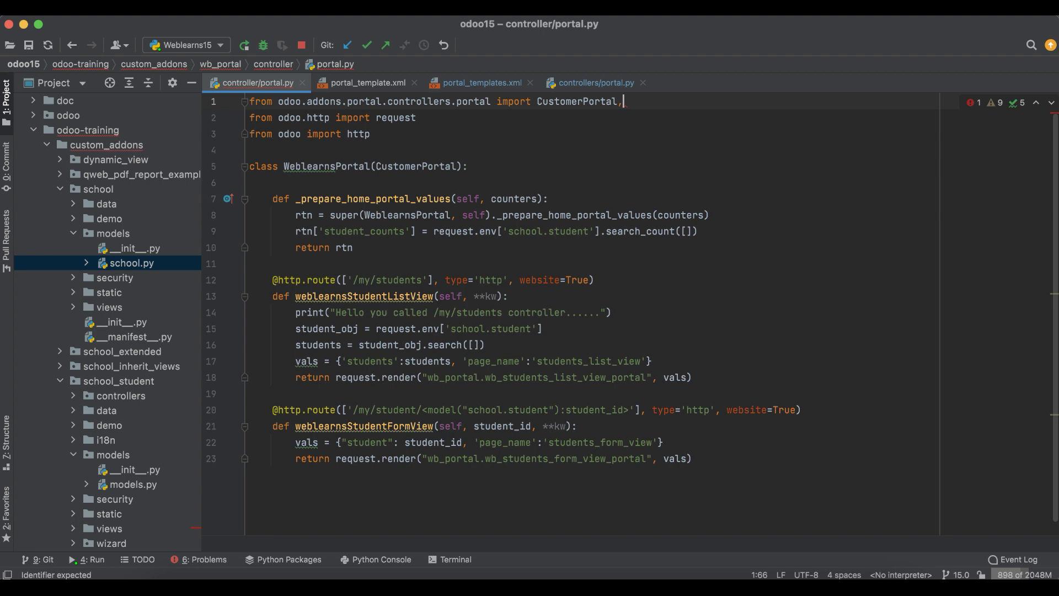
type(" p")
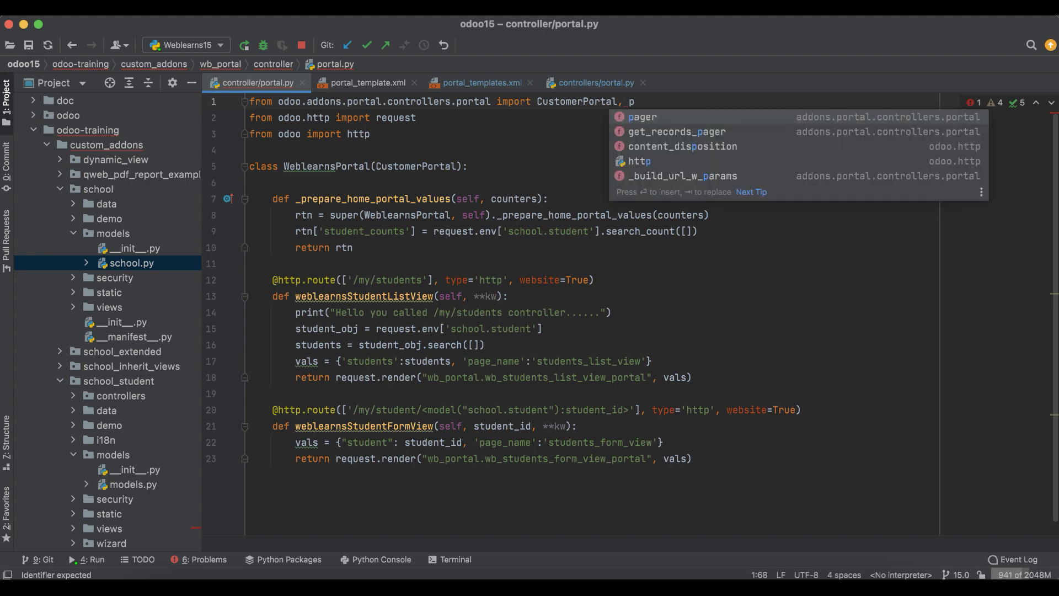
type("ager")
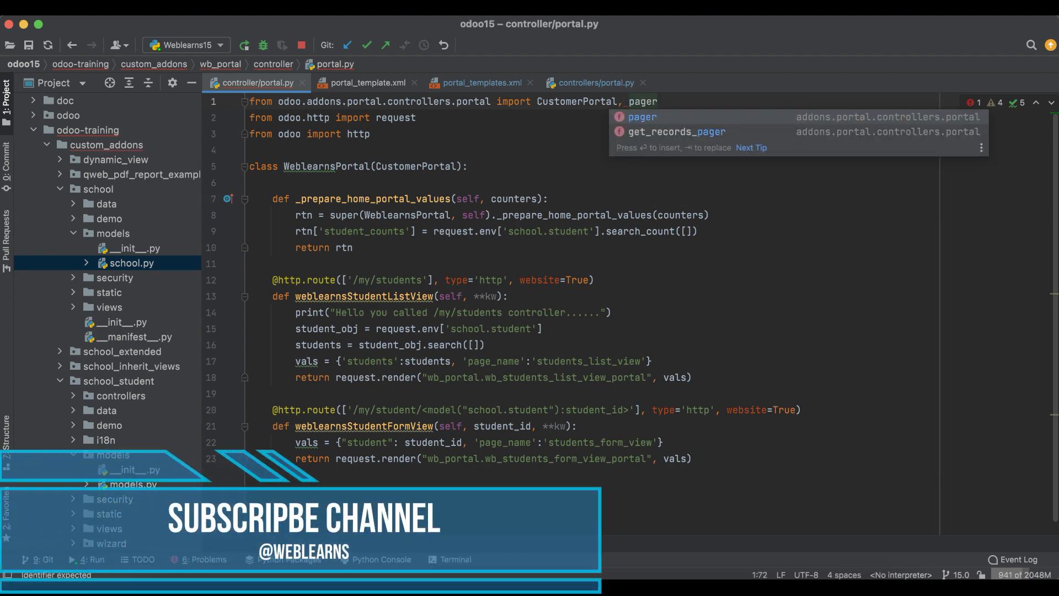
key("Return")
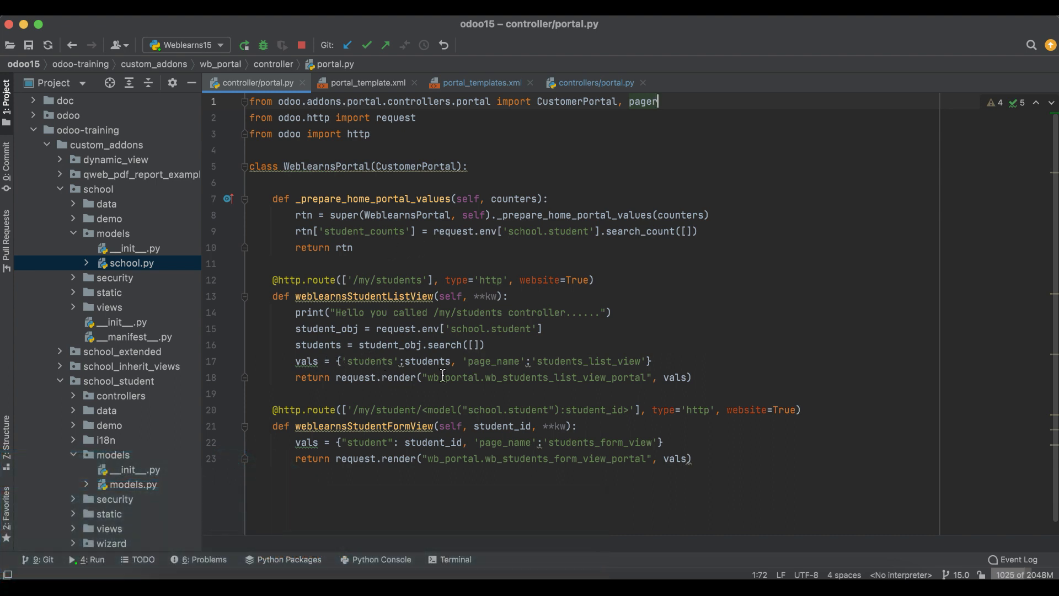
left_click(683, 361)
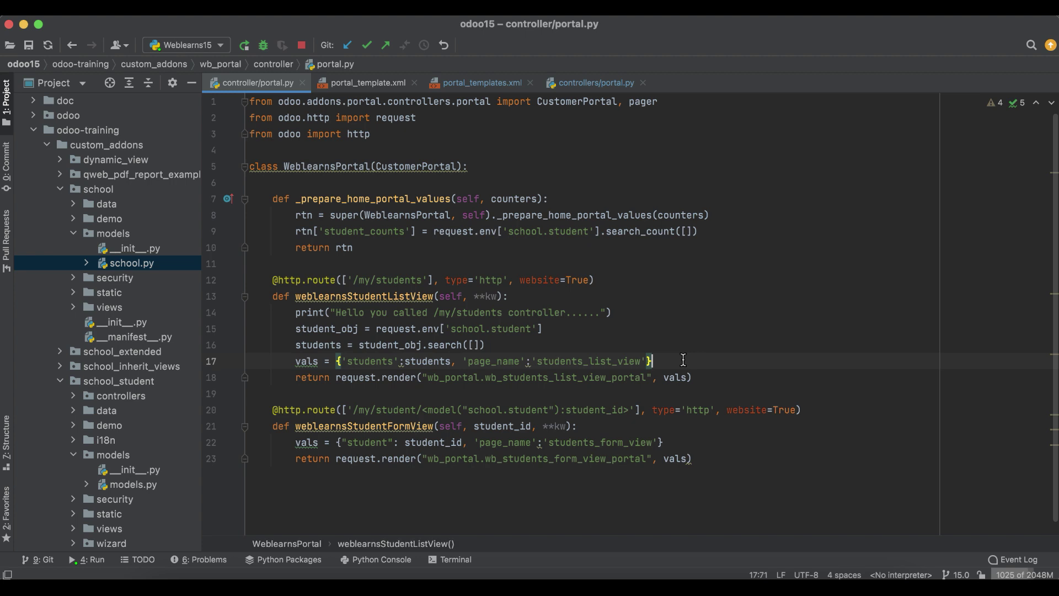
double_click(365, 295)
left_click(674, 365)
key("Return")
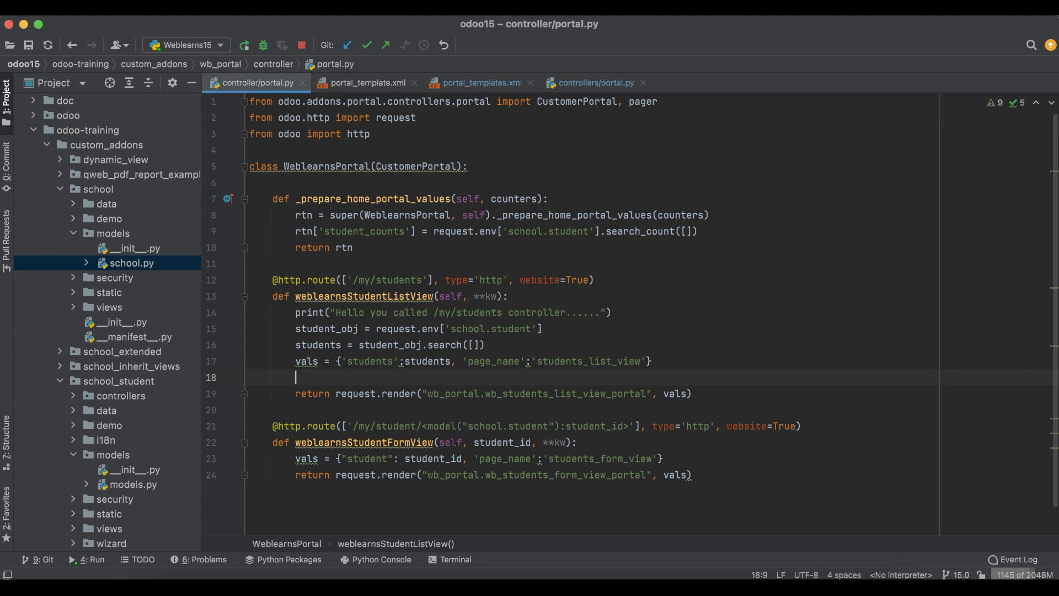
type("page")
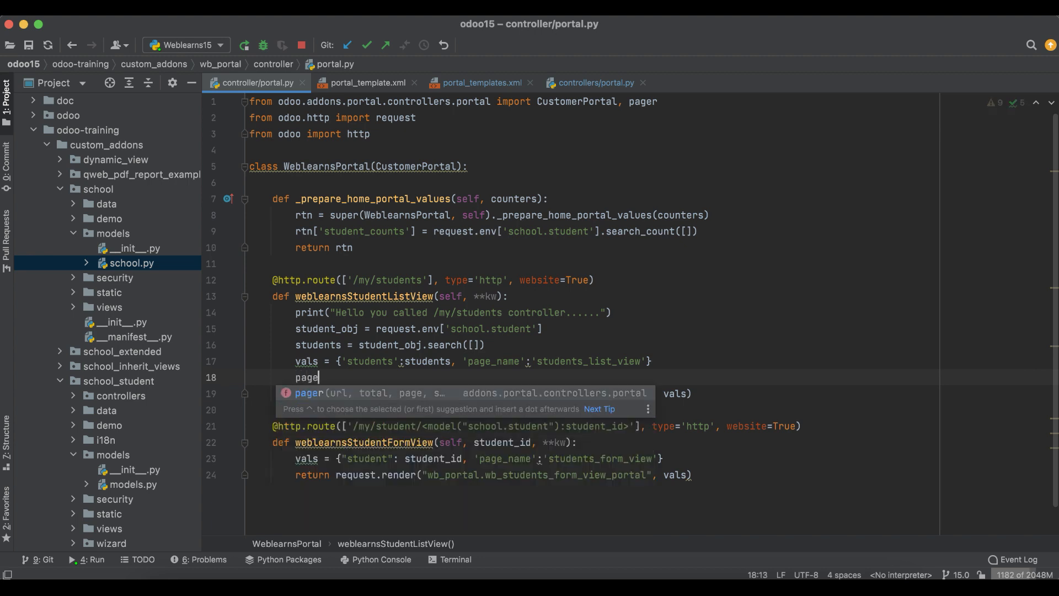
type("_detail = ")
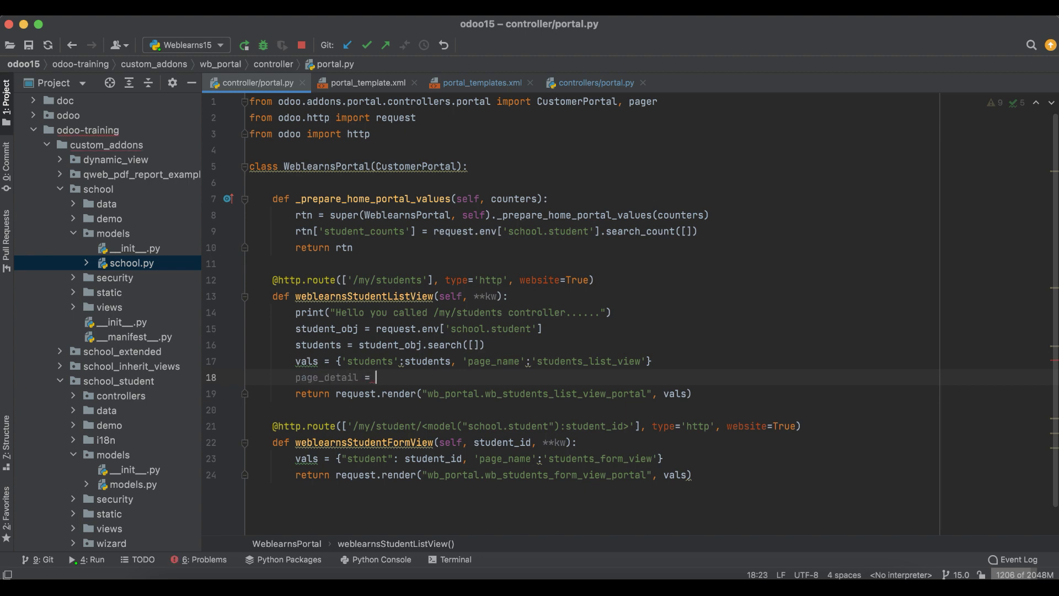
type("pager")
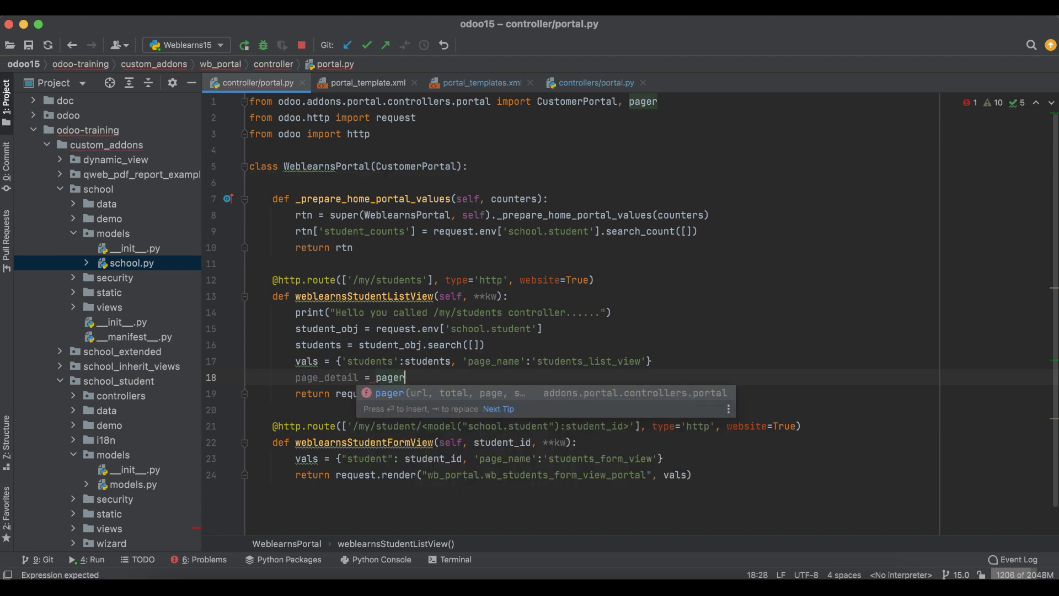
type("(")
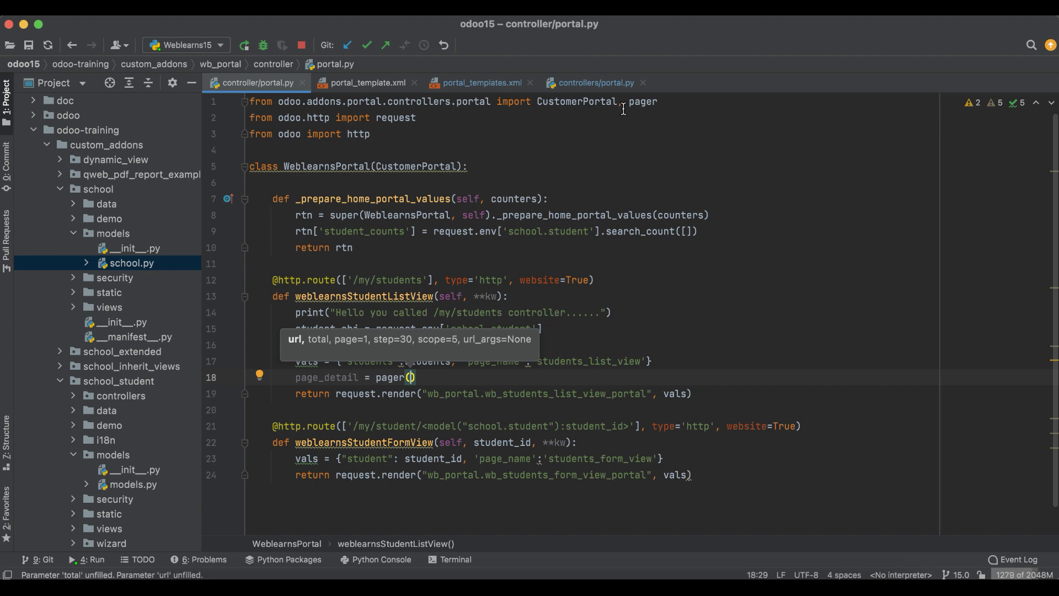
Copy the core def pager(...) signature and paste it above page_detail as a reference
left_click(596, 82)
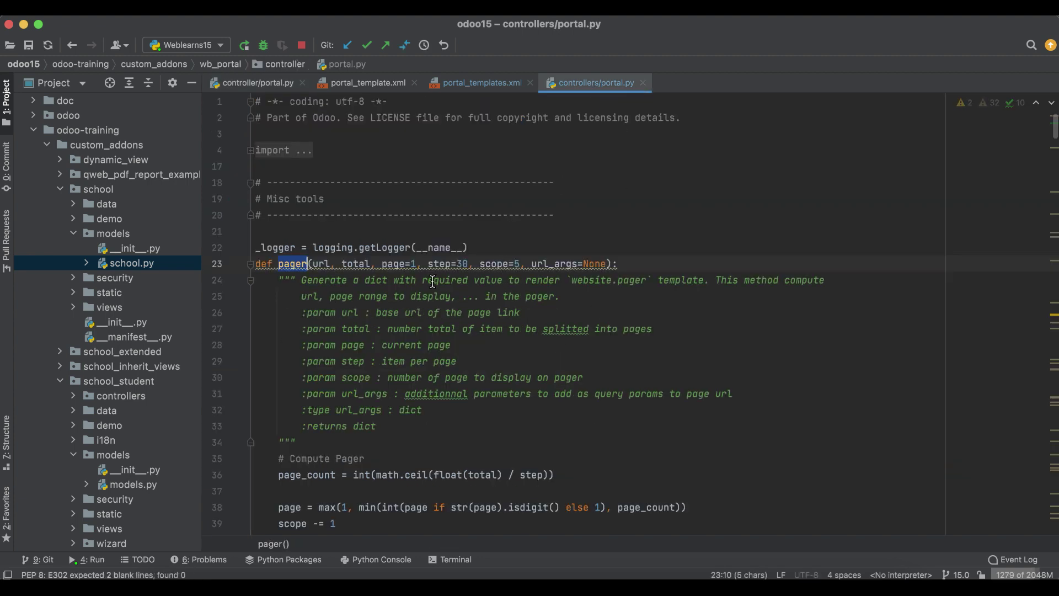
triple_click(310, 263)
key("super+c")
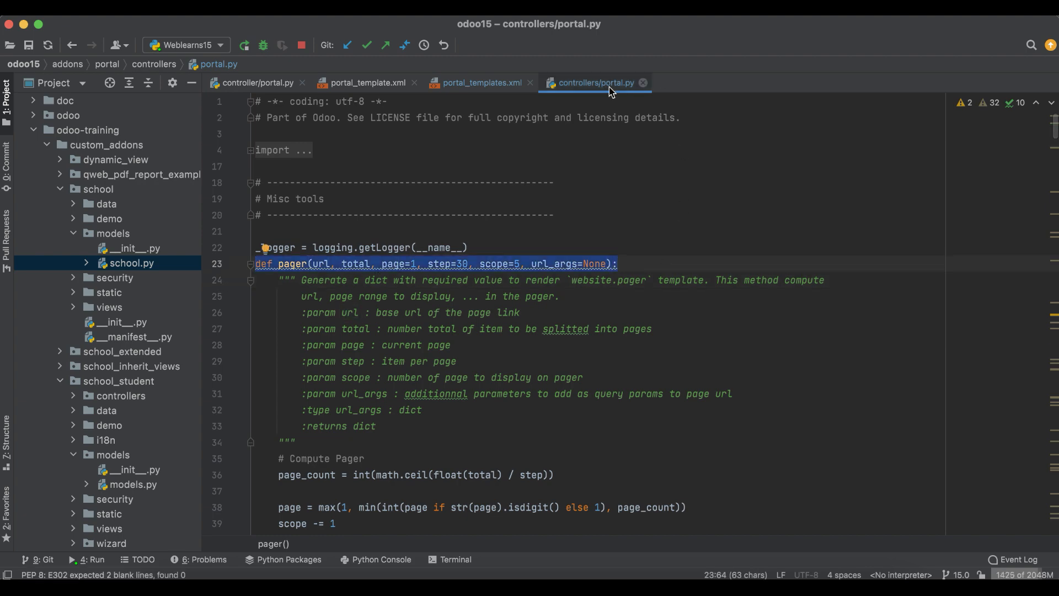
left_click(367, 83)
left_click(256, 82)
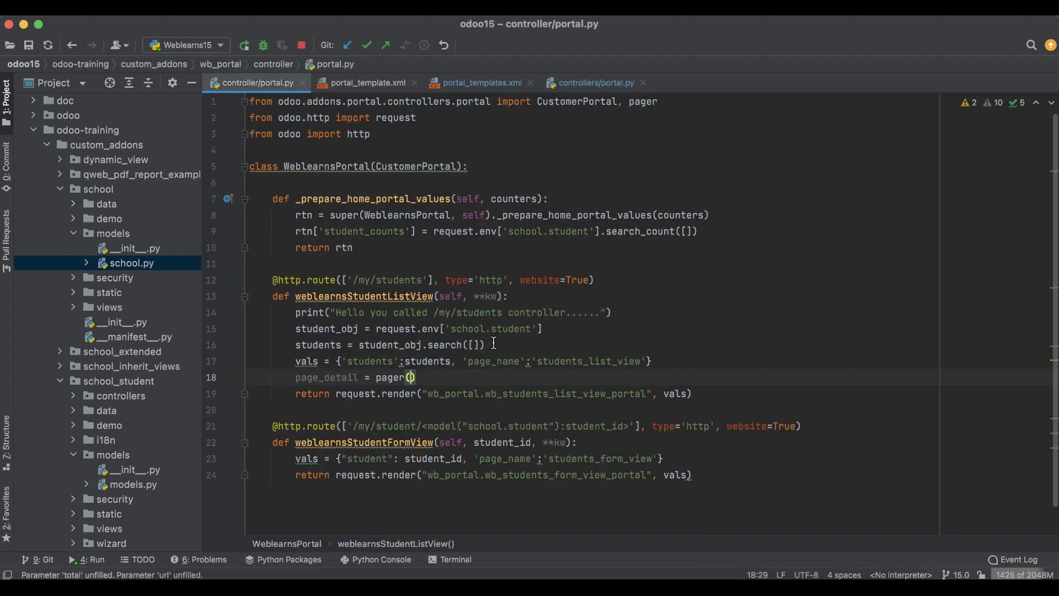
key("super+shift+Return")
key("super+v")
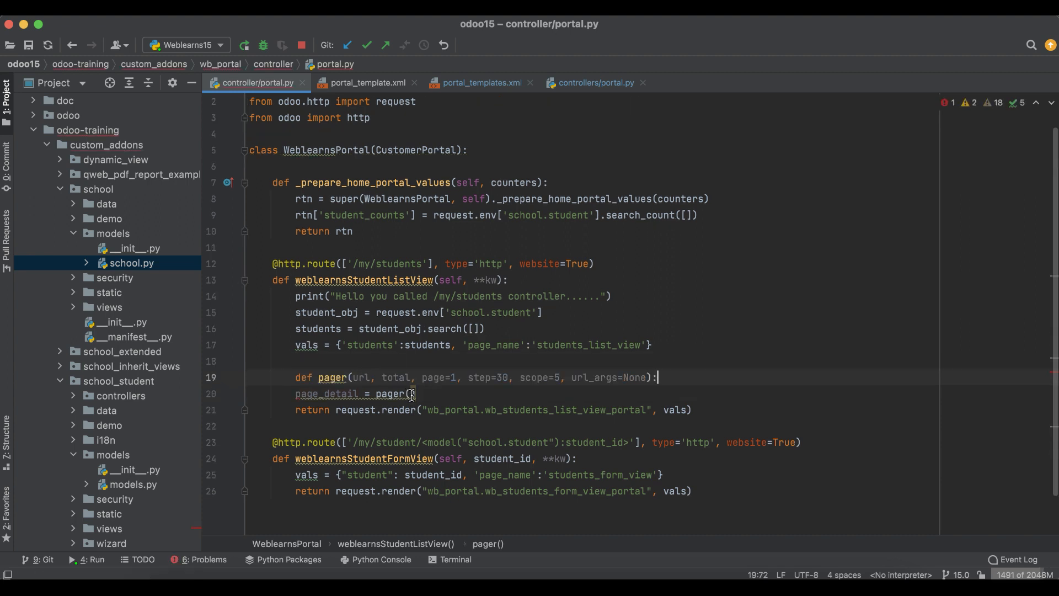
Fill url='/my/students' into the pager call using the copied route path
left_click(412, 393)
type("url=")
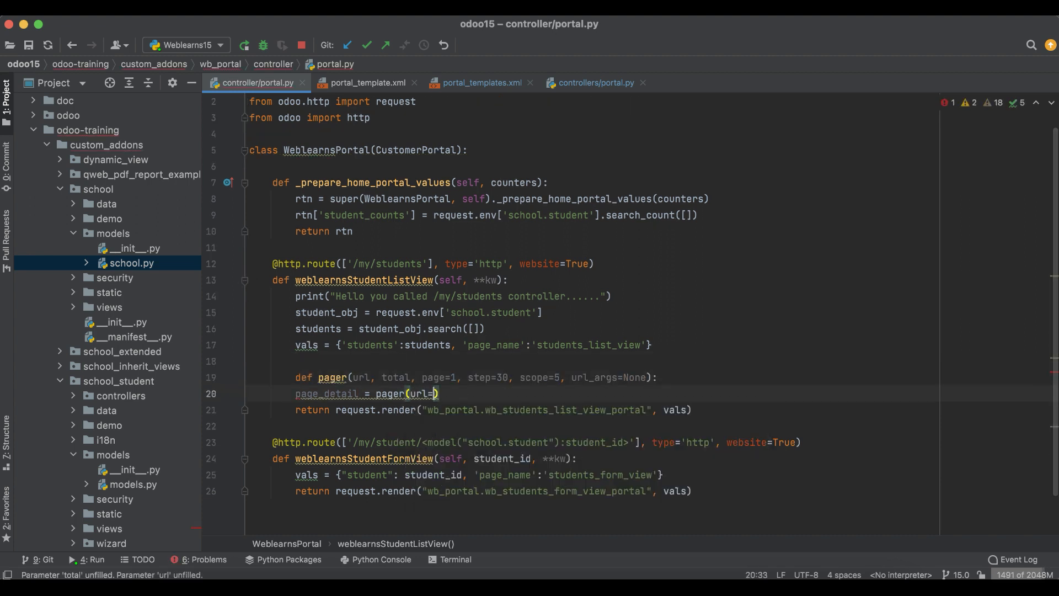
type("'")
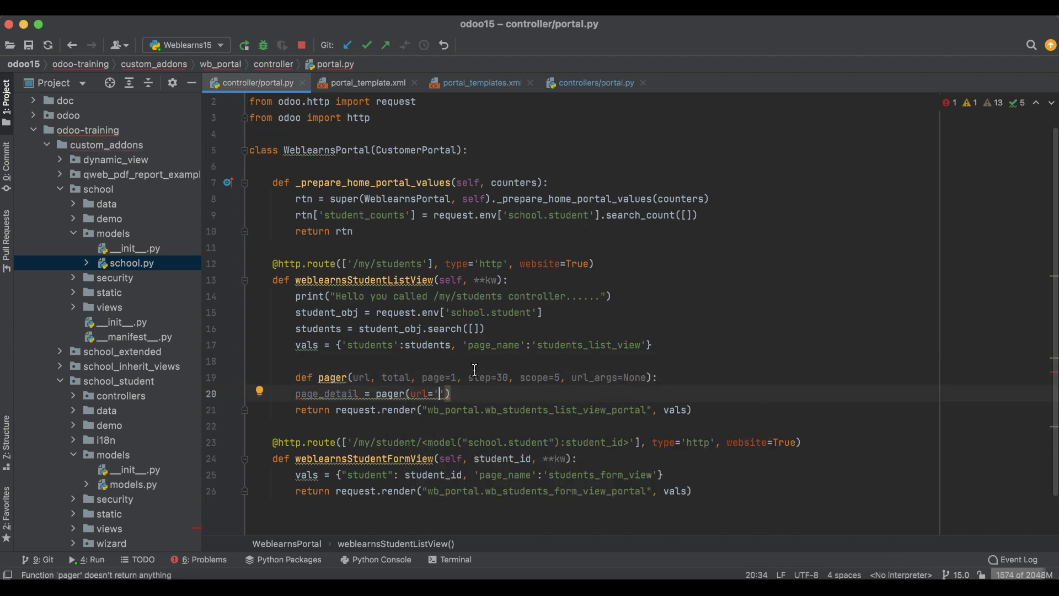
scroll(472, 376, "down", 2)
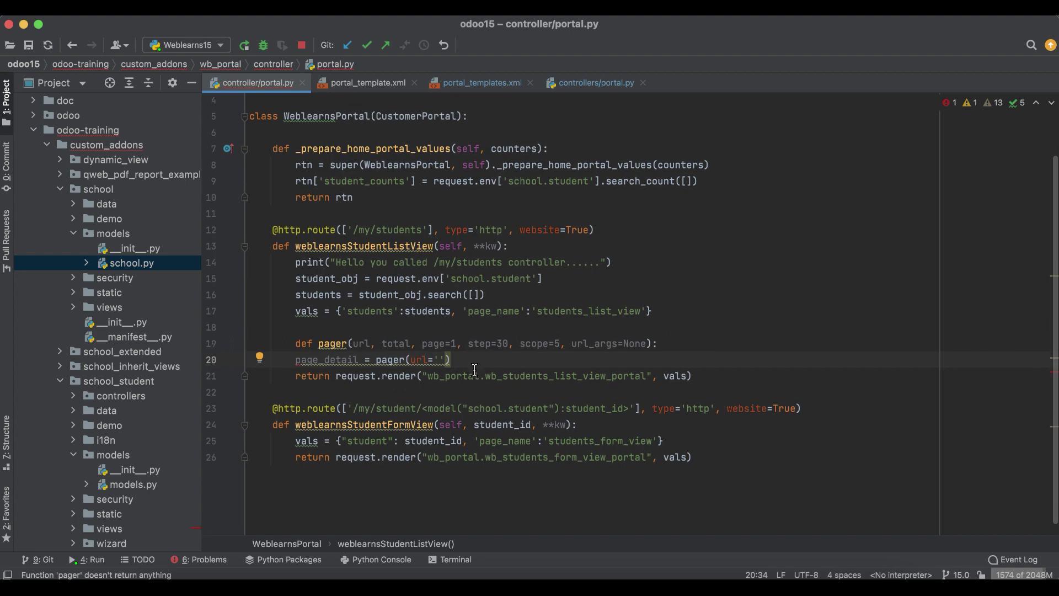
left_click(424, 229)
key("shift+Left")
key("shift+Left")
key("shift+Left")
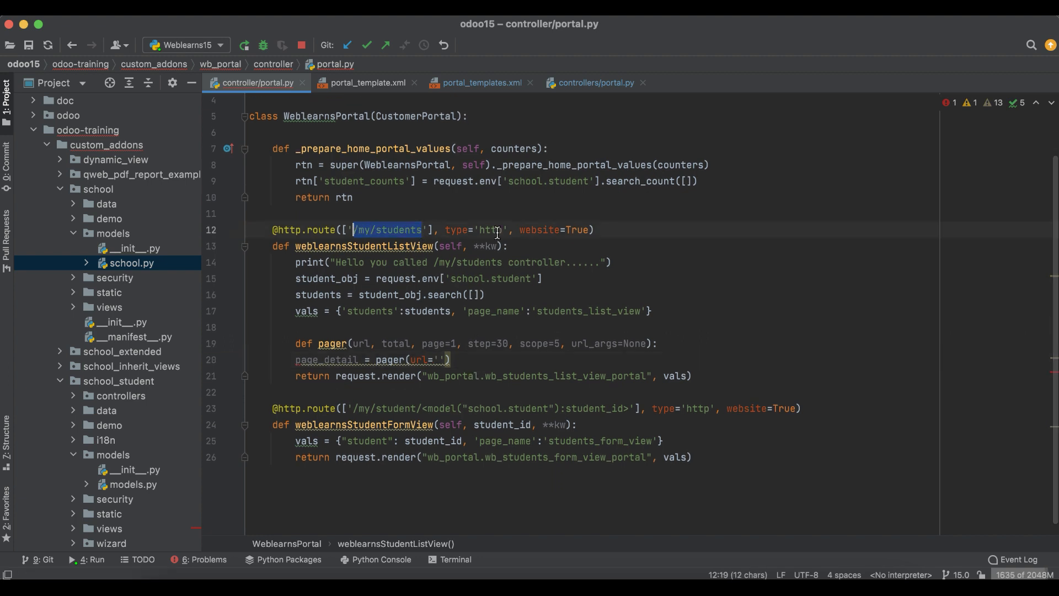
key("ctrl+c")
left_click(444, 359)
key("ctrl+v")
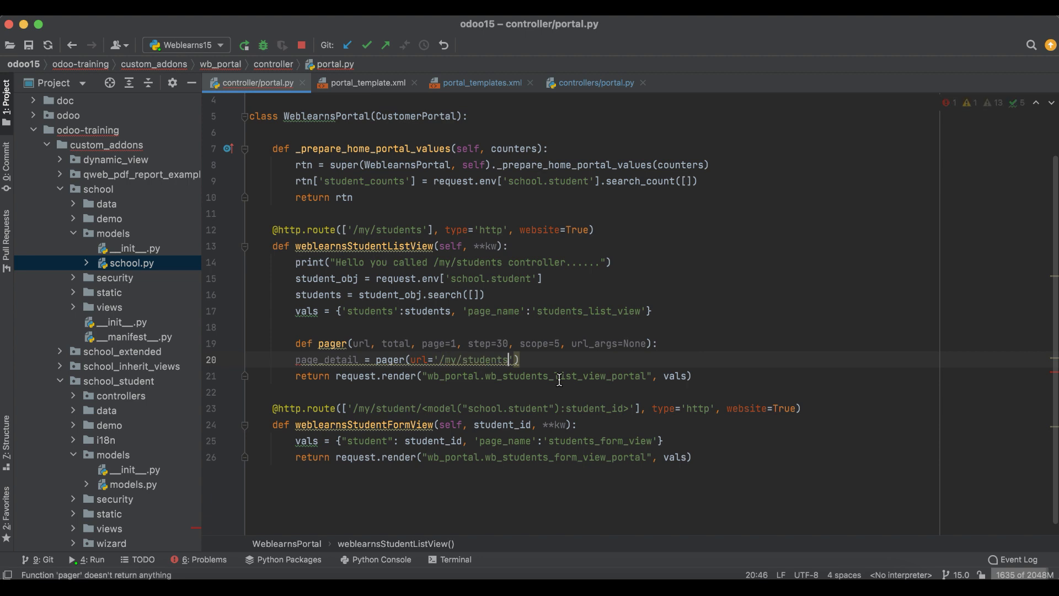
key("Right")
type(",")
Add total=len(students.ids) to the pager call and put its closing parenthesis on its own line
key("Return")
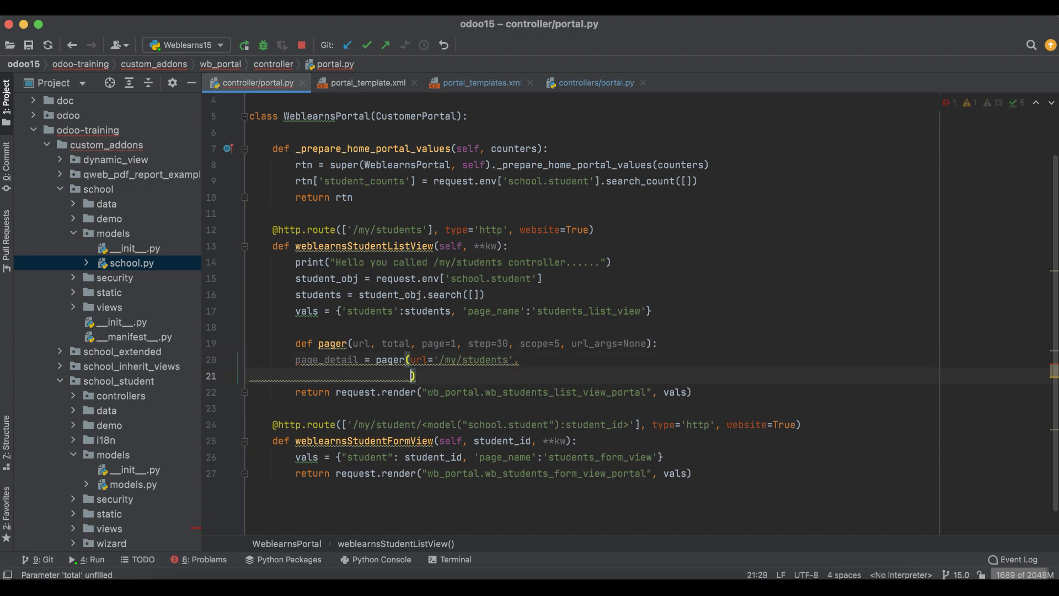
type("total")
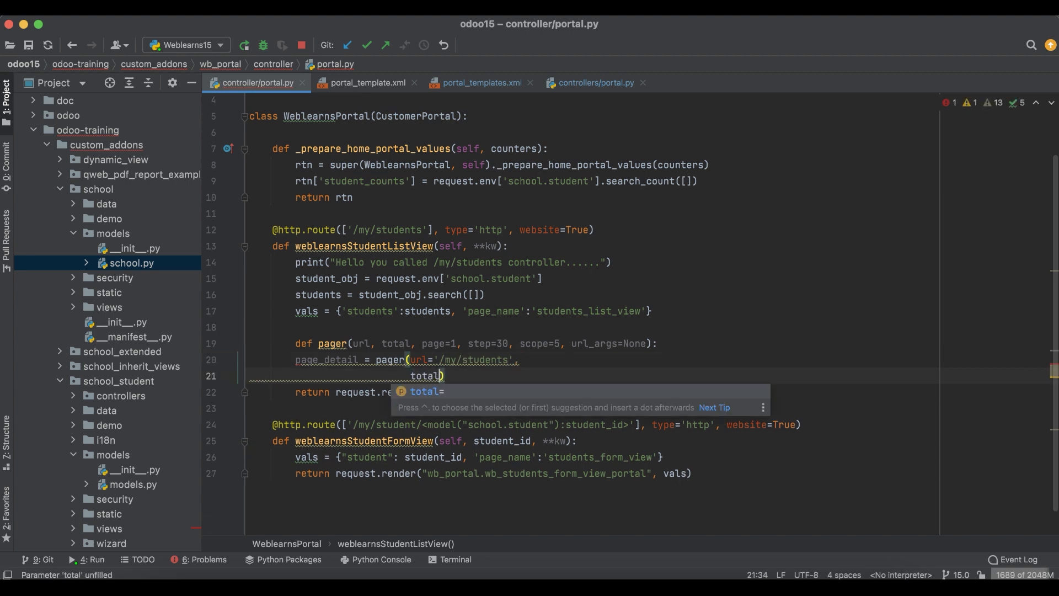
double_click(318, 294)
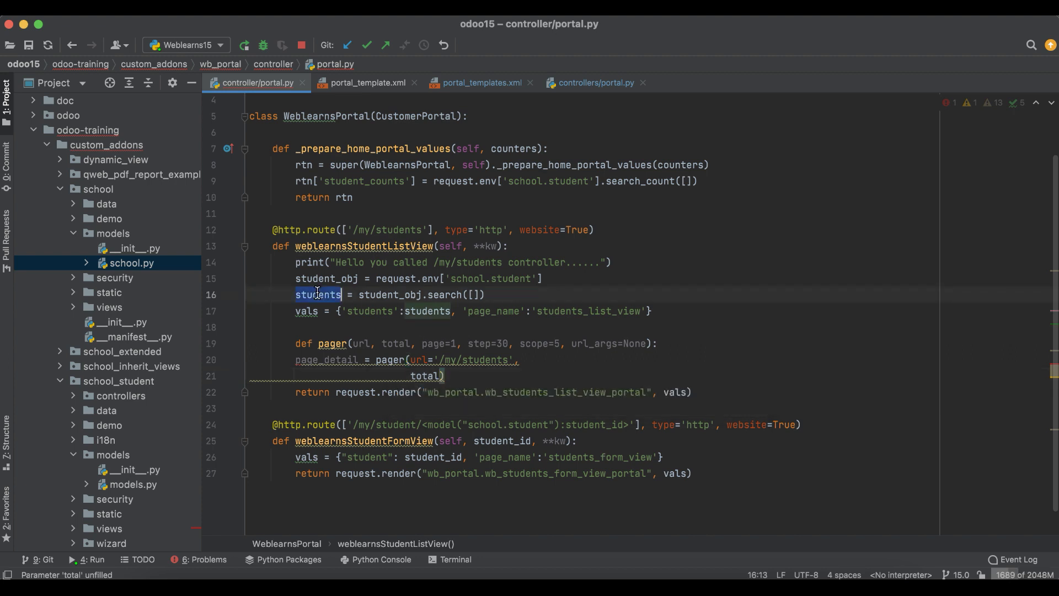
key("super+c")
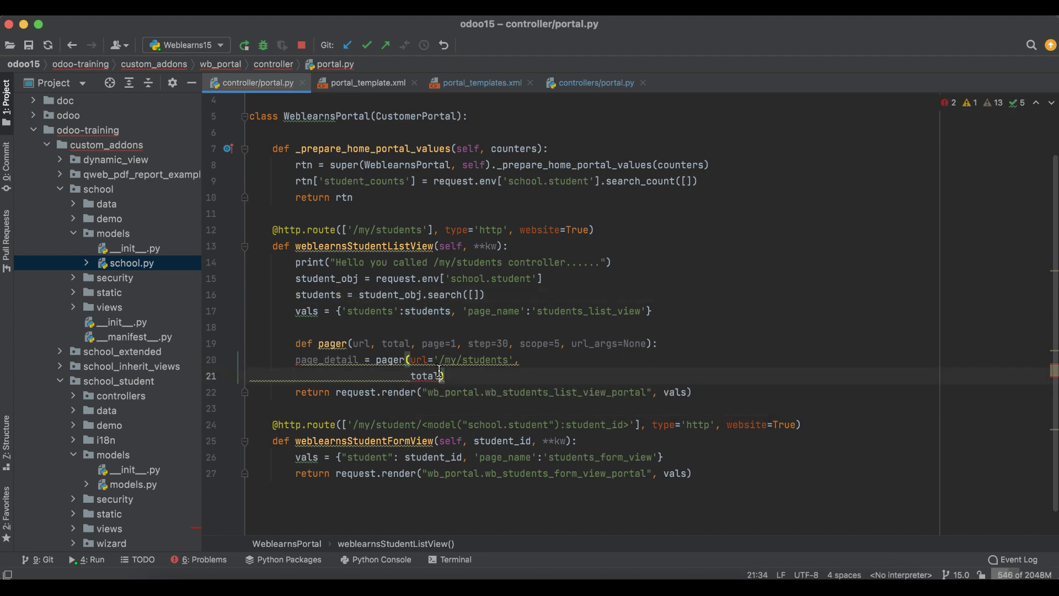
double_click(426, 376)
key("super+v")
type(".ids")
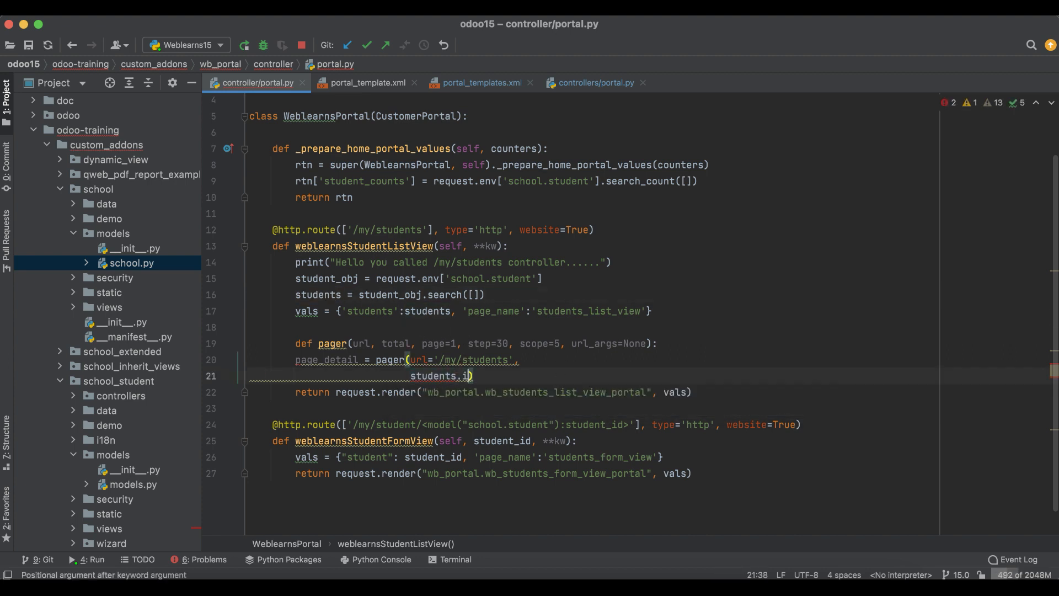
left_click(411, 375)
type("count(")
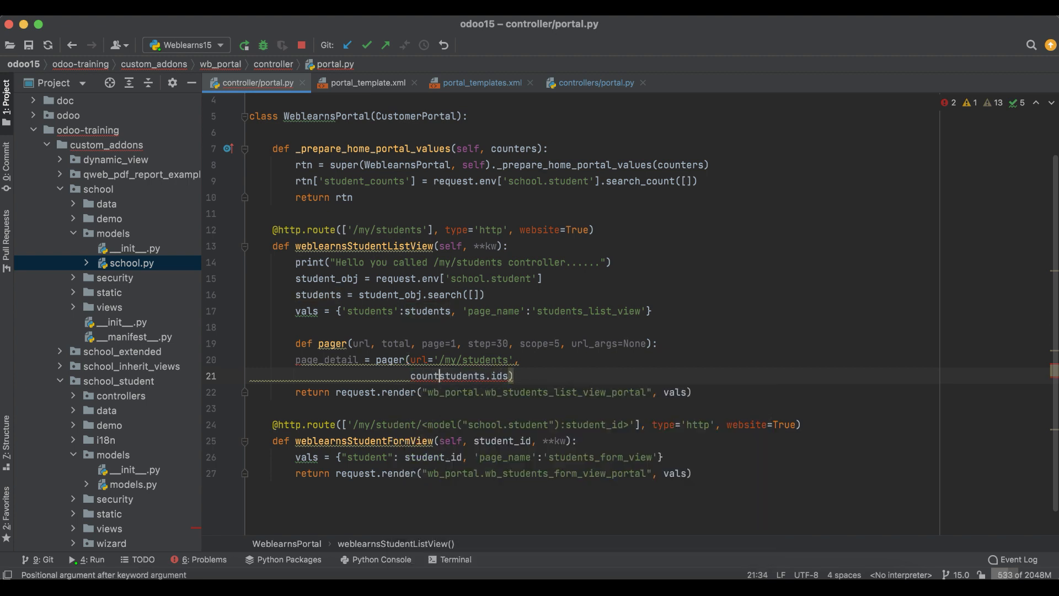
left_click(497, 375)
type(")")
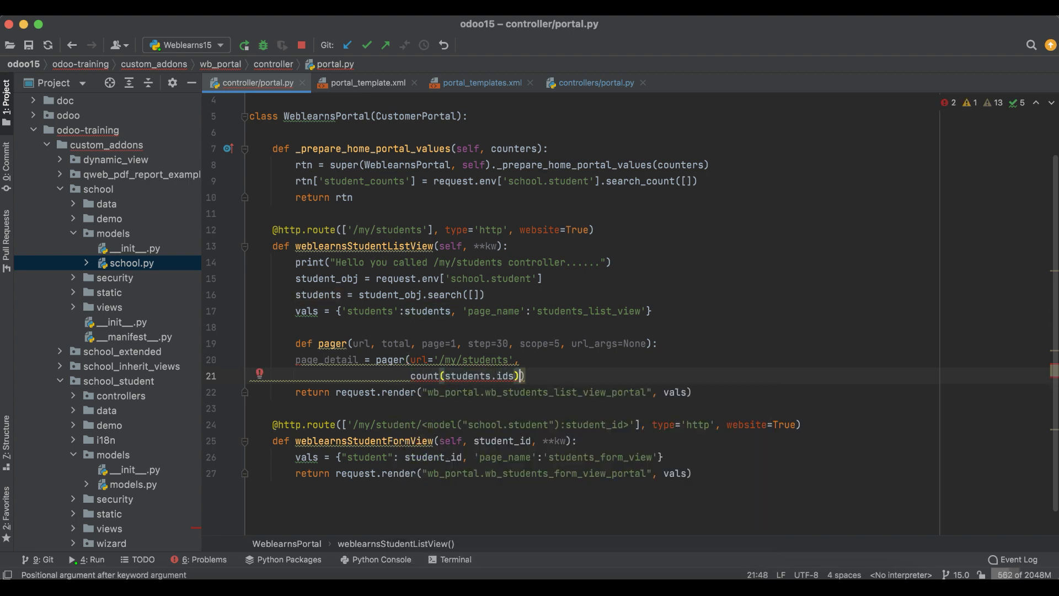
double_click(424, 375)
type("len")
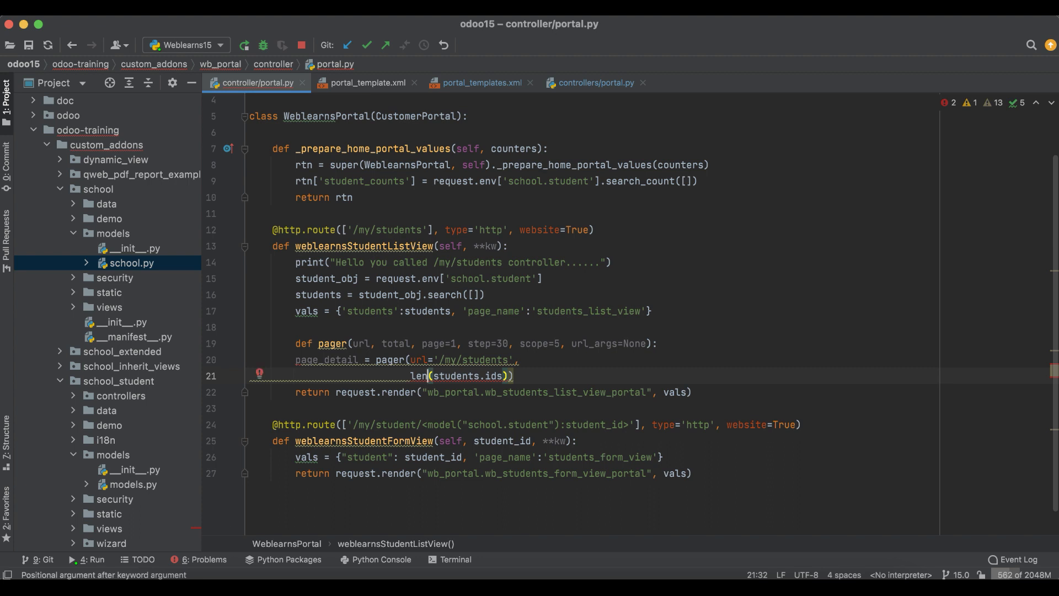
key("Right")
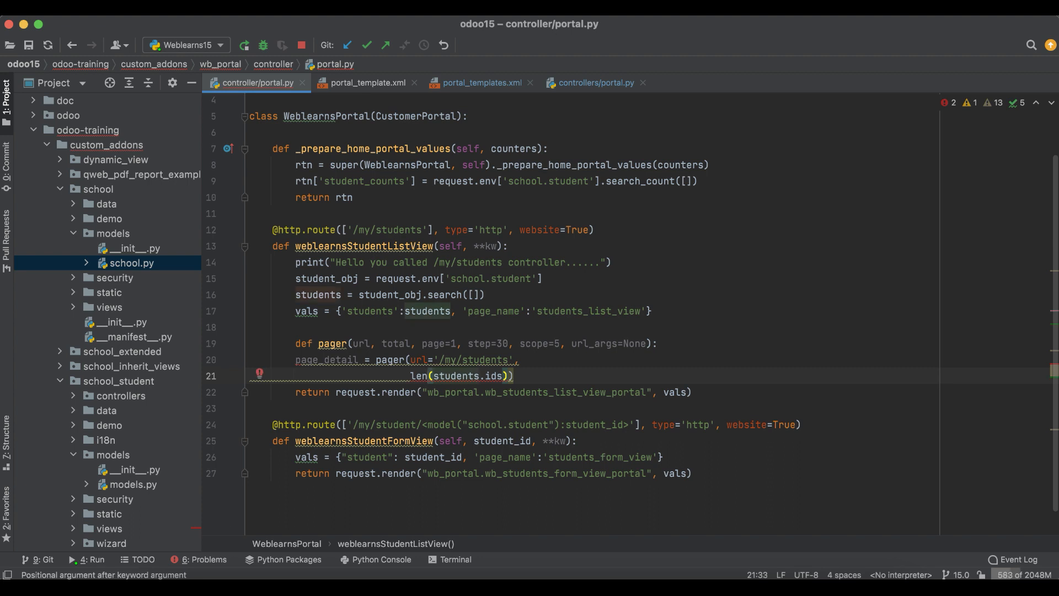
key("alt+Right")
key("Right")
key("alt+Right")
key("Right")
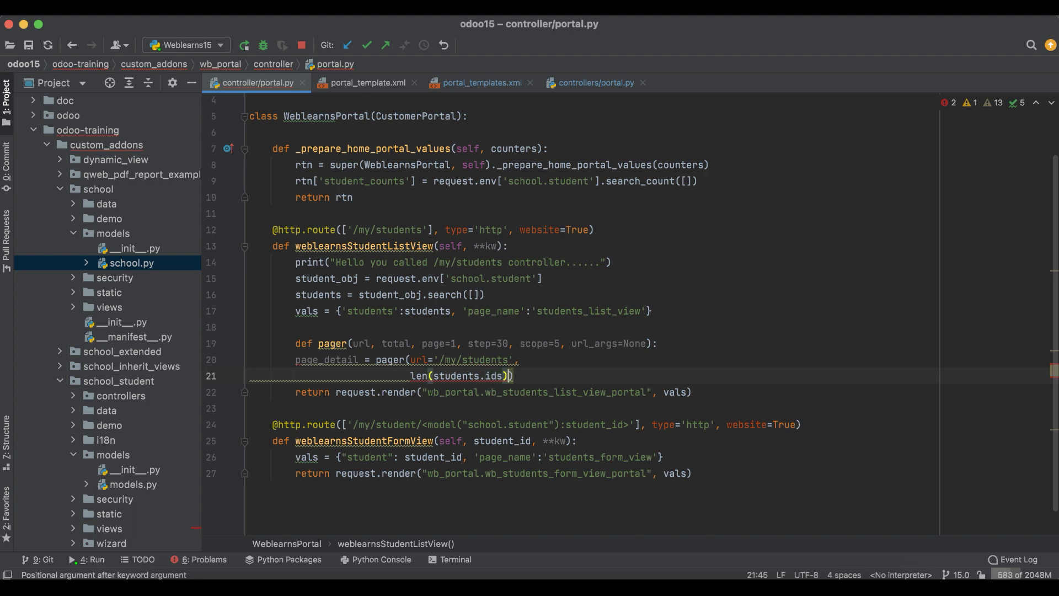
key("Return")
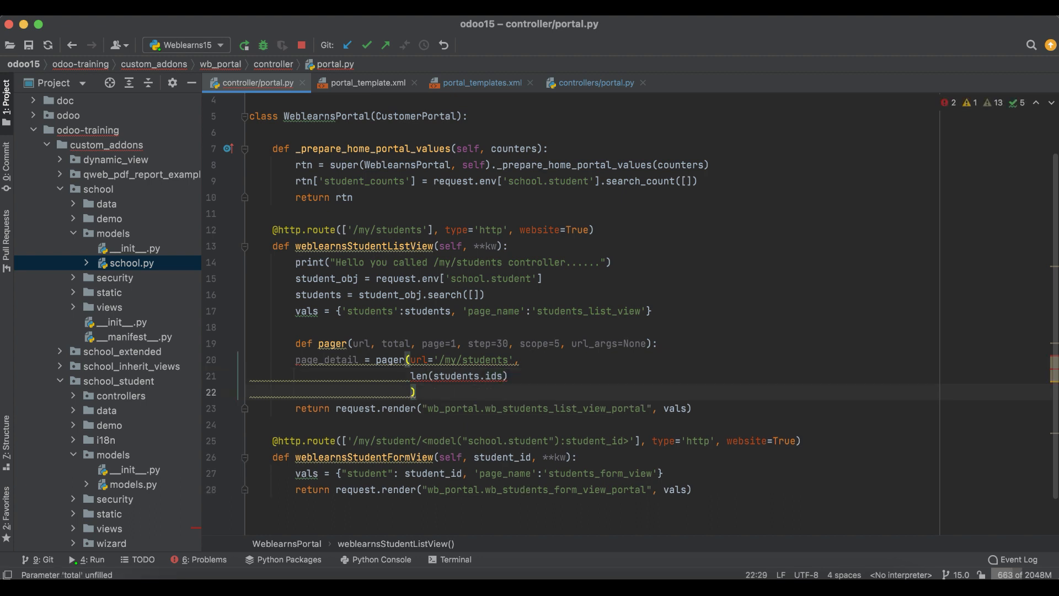
Add a page=page argument line to the pager call
key("Up")
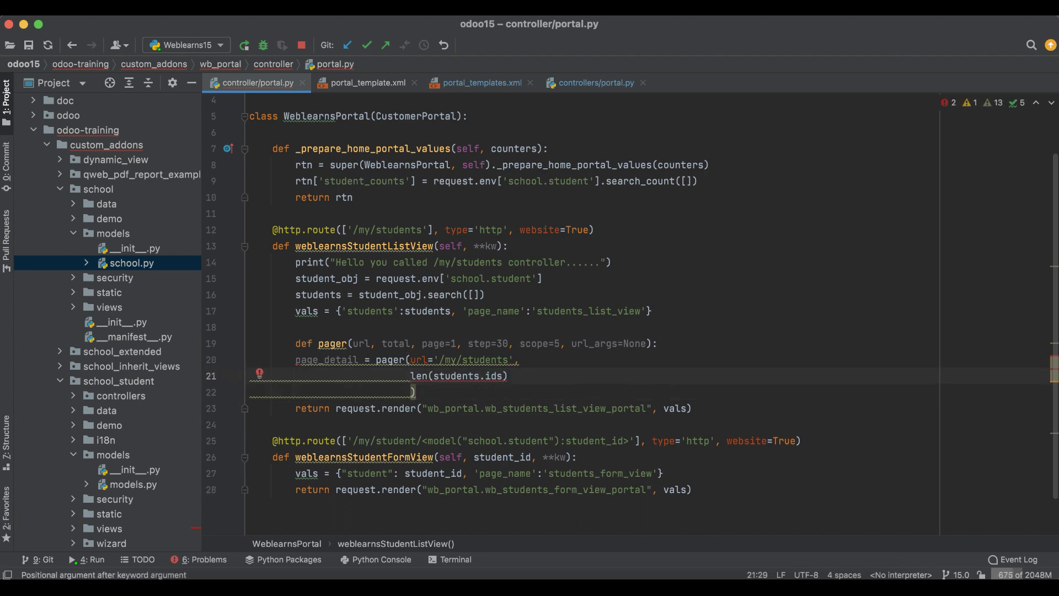
type("total=")
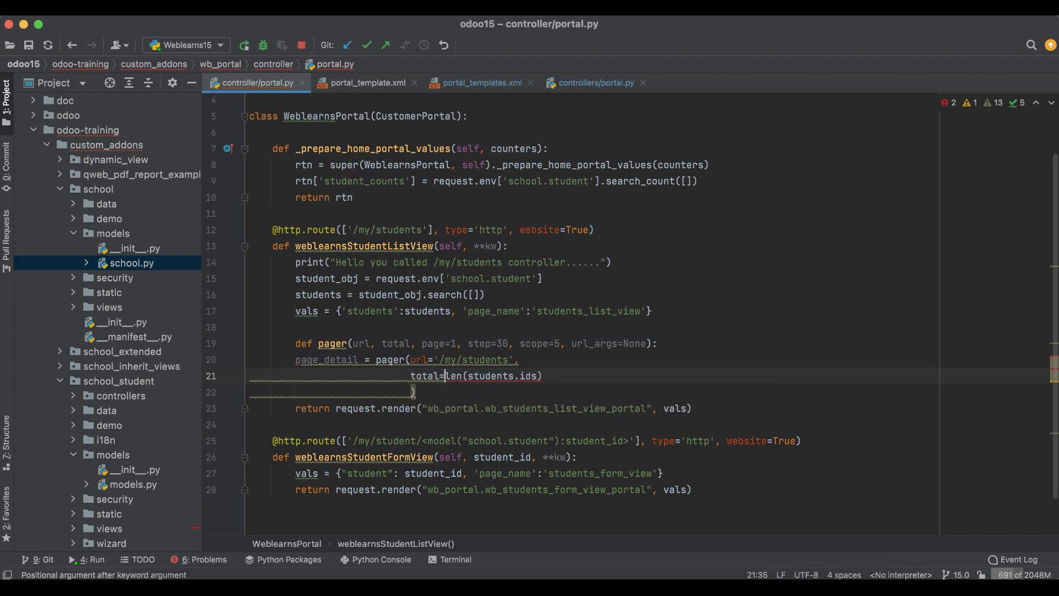
key("End")
type(",")
key("Return")
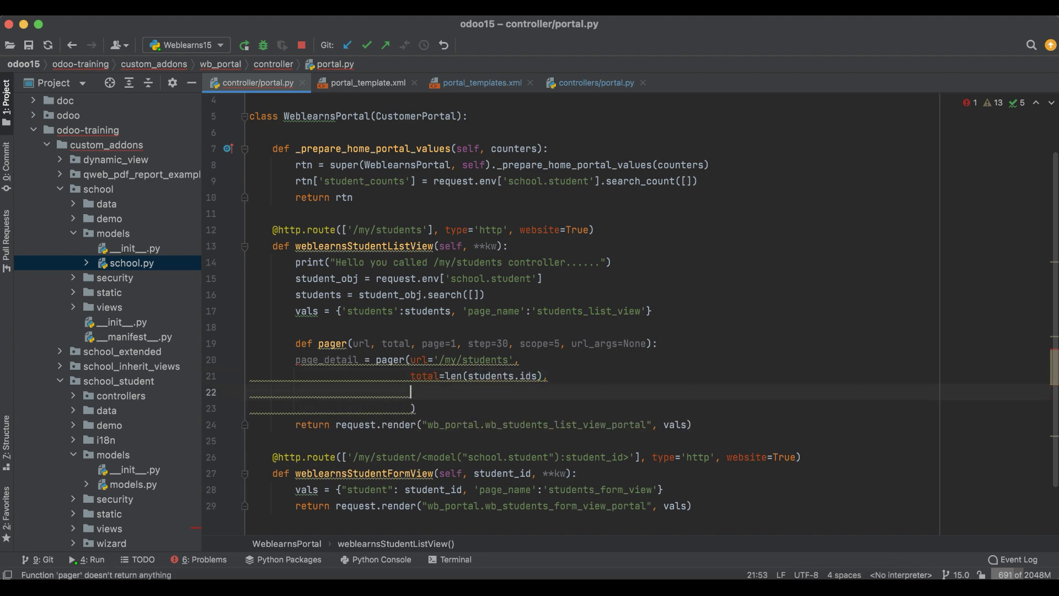
type("page=pa")
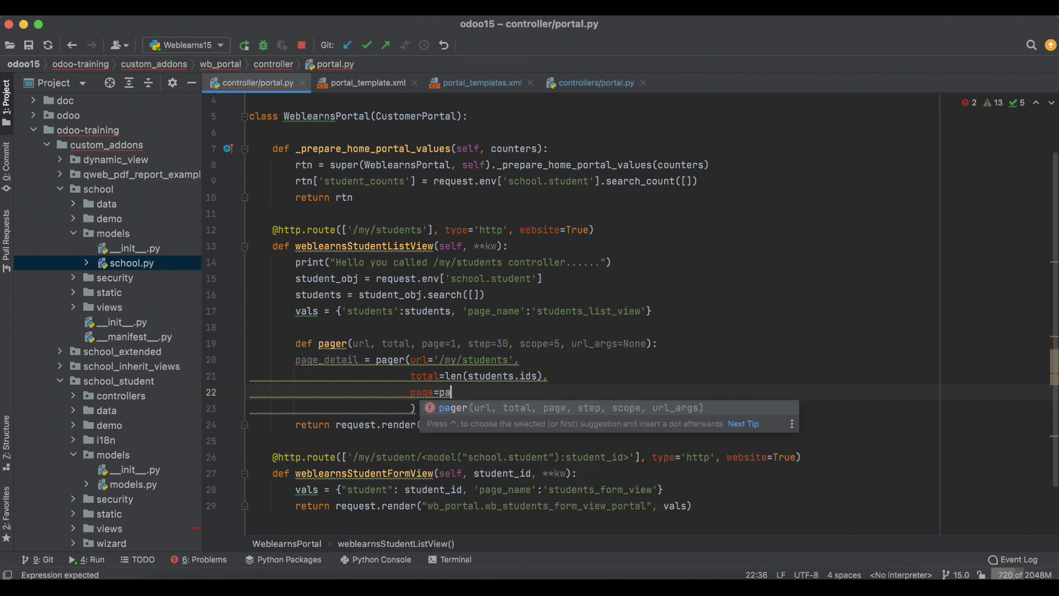
type("ge")
key("Escape")
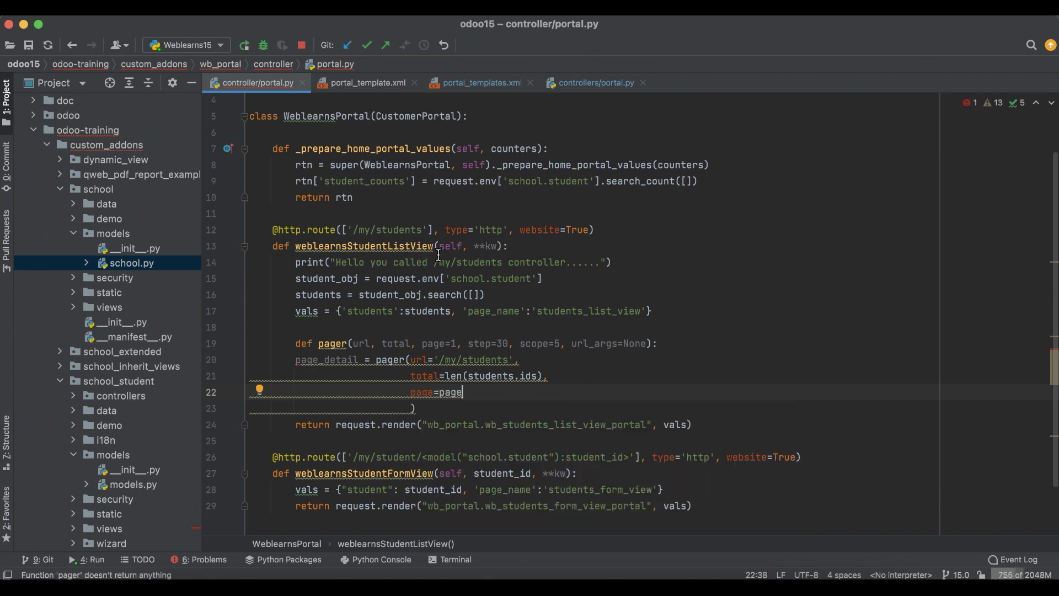
left_click(433, 229)
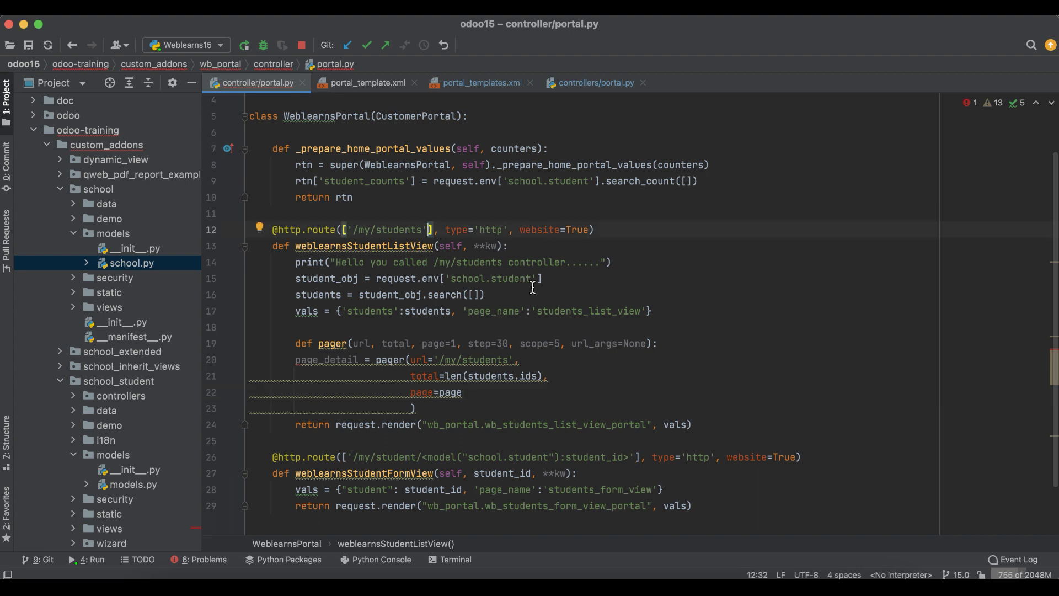
type(", ")
type("'.mu")
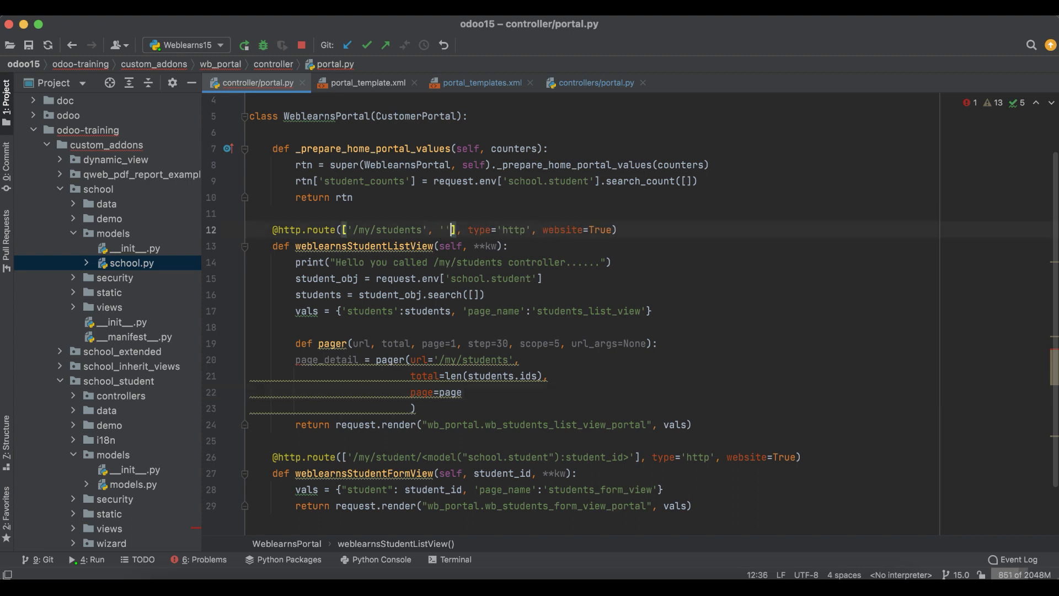
Finish the <int:page> route parameter and check the list view's page parameter
key("BackSpace")
key("BackSpace")
key("BackSpace")
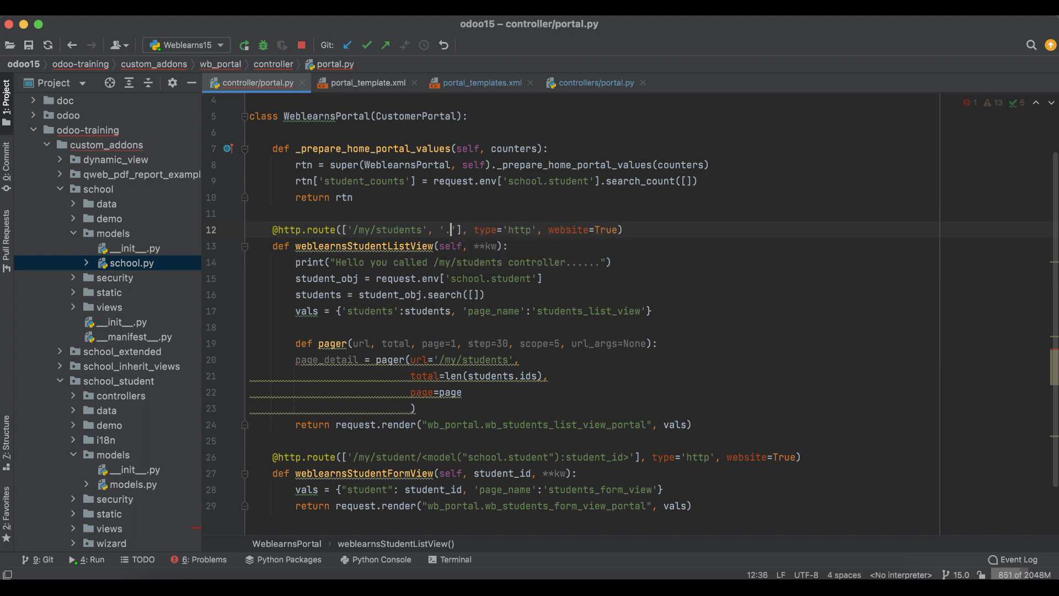
type("/m")
type("stude")
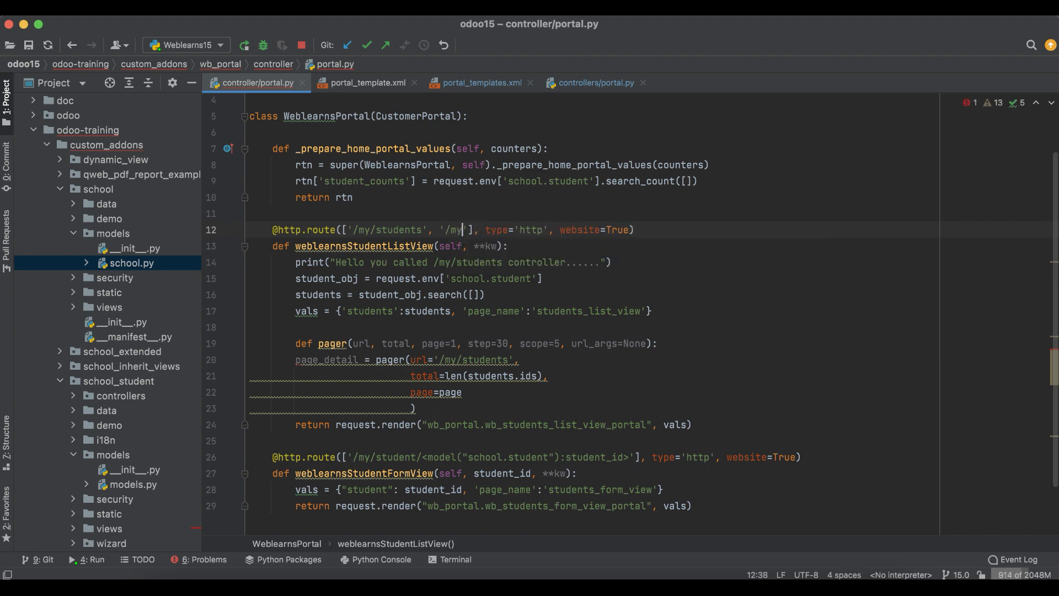
type("nts/")
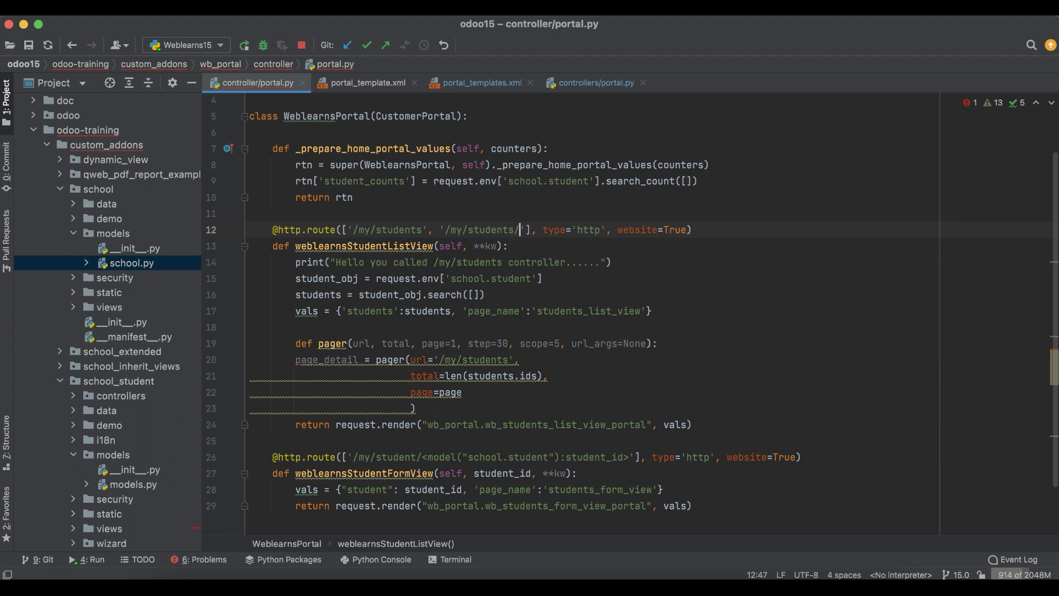
type("page")
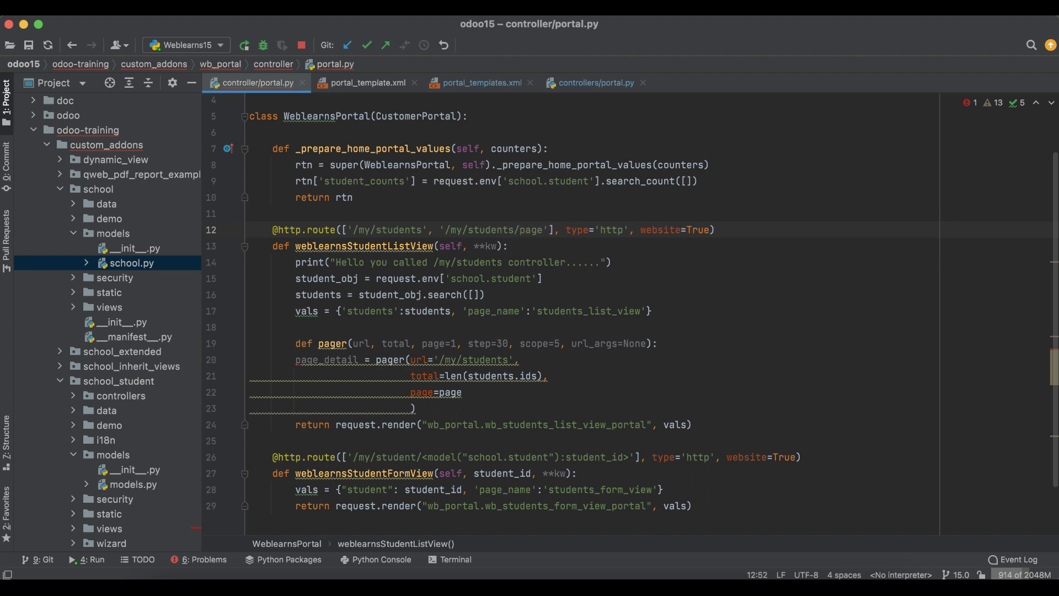
type("/<>")
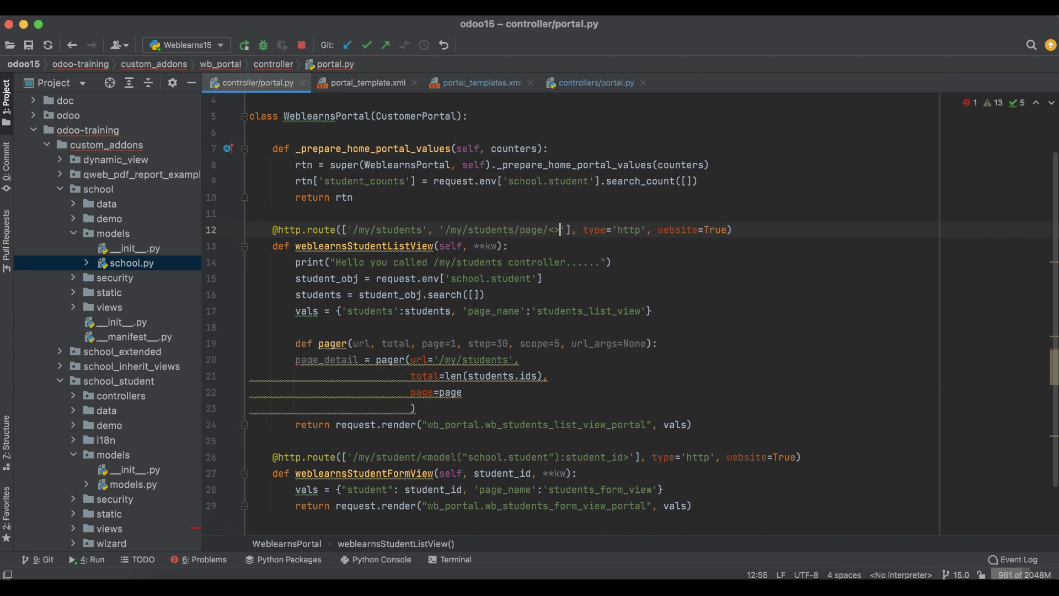
type("in")
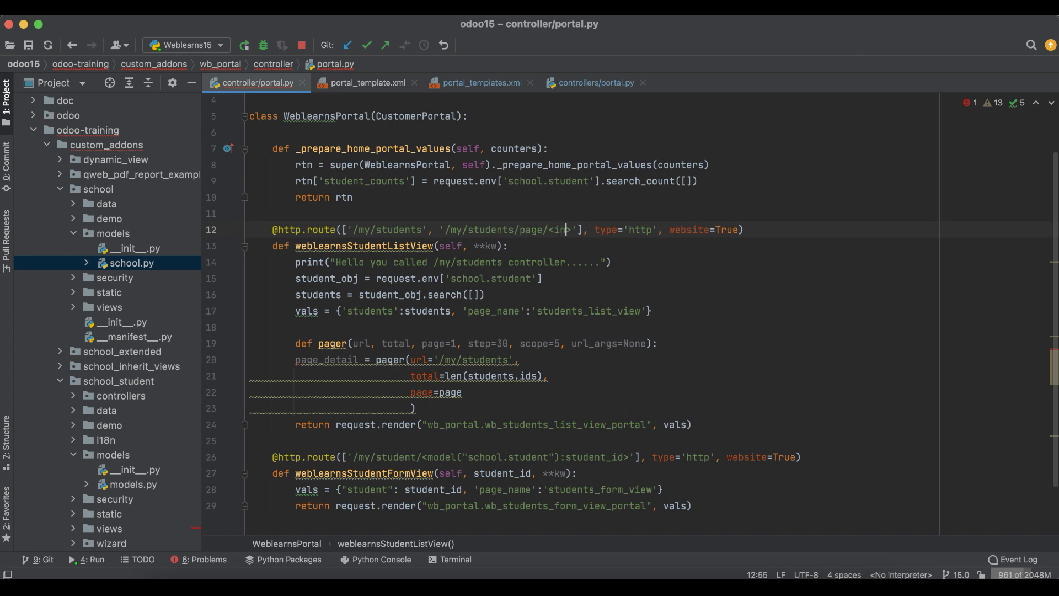
type("t:page")
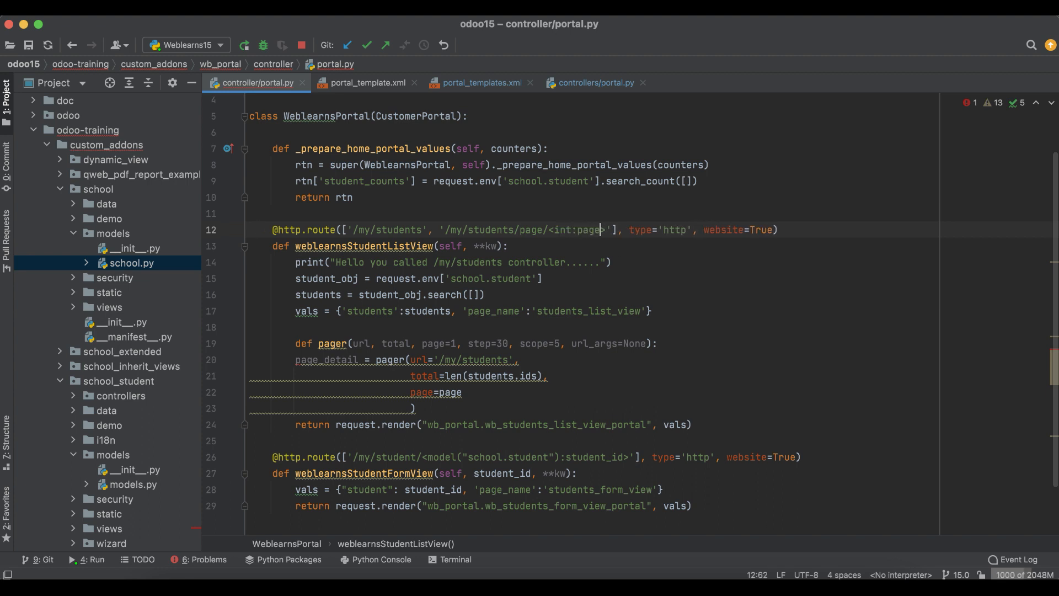
key("alt+shift+Left")
left_click(473, 246)
type("page=1,")
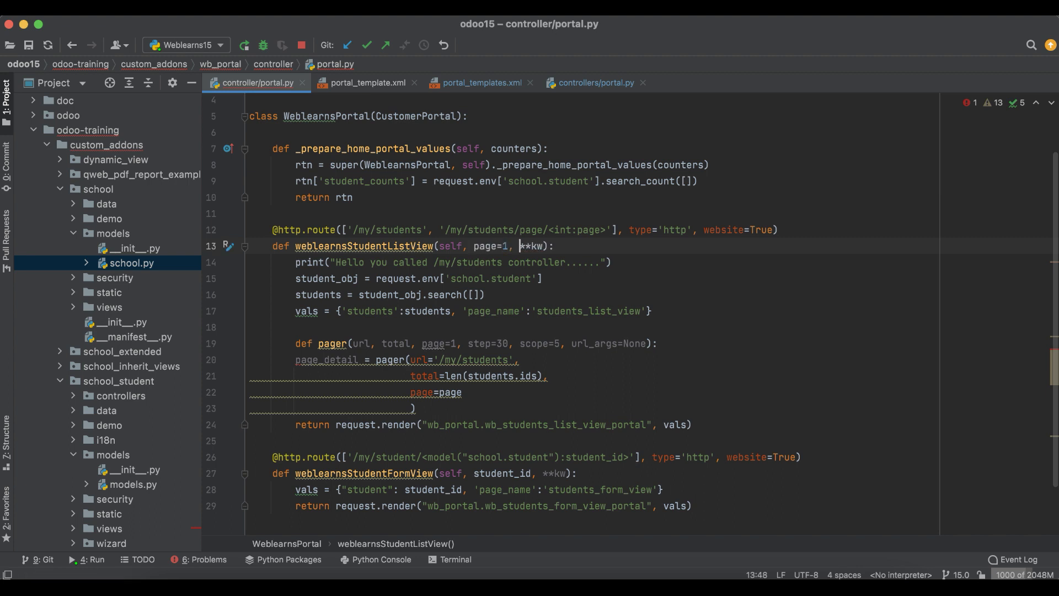
key("Left")
key("shift+Left")
key("shift+Left")
key("shift+Left")
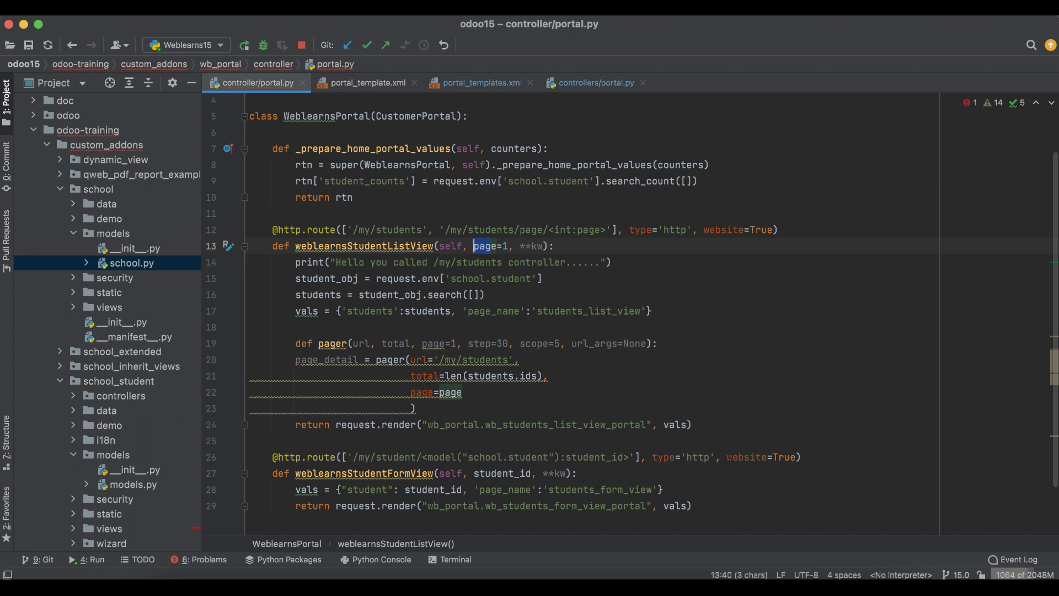
Add step=5 to the pager call, noting the signature's step=30 default
double_click(450, 392)
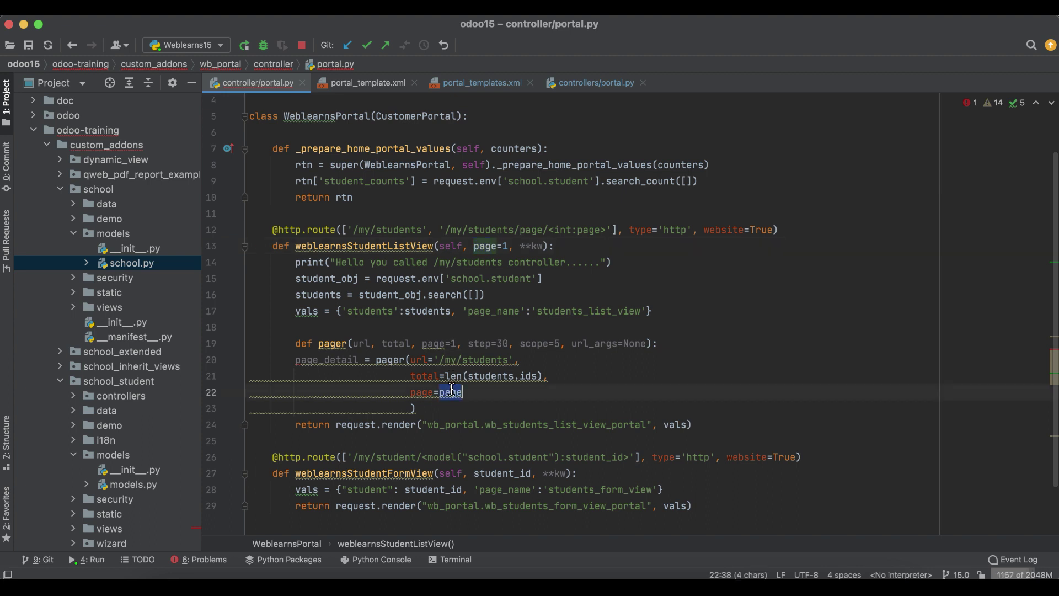
left_click(501, 390)
type(",")
key("Return")
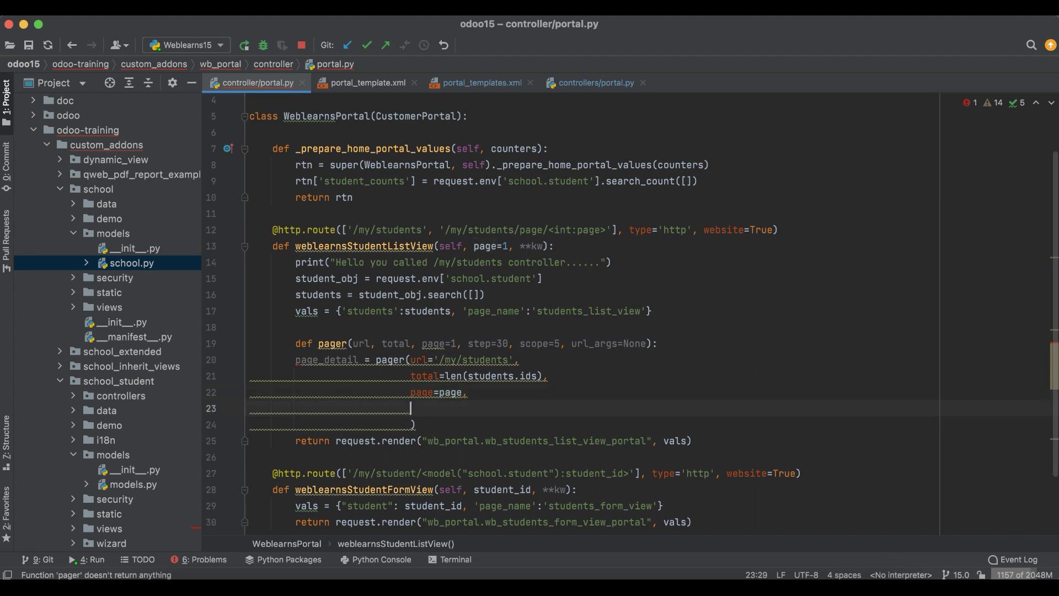
type("st")
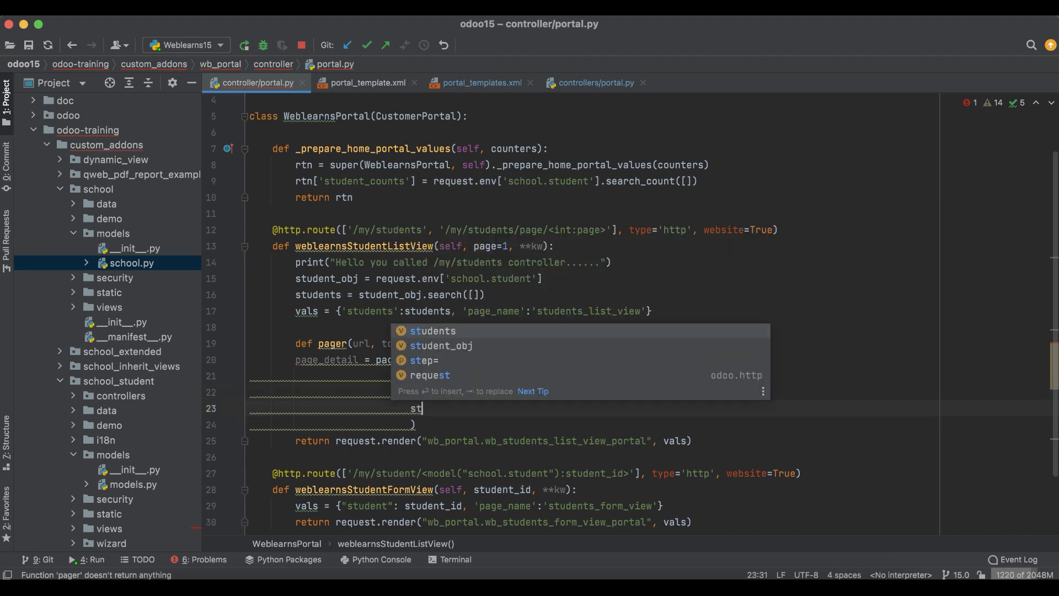
key("BackSpace")
key("BackSpace")
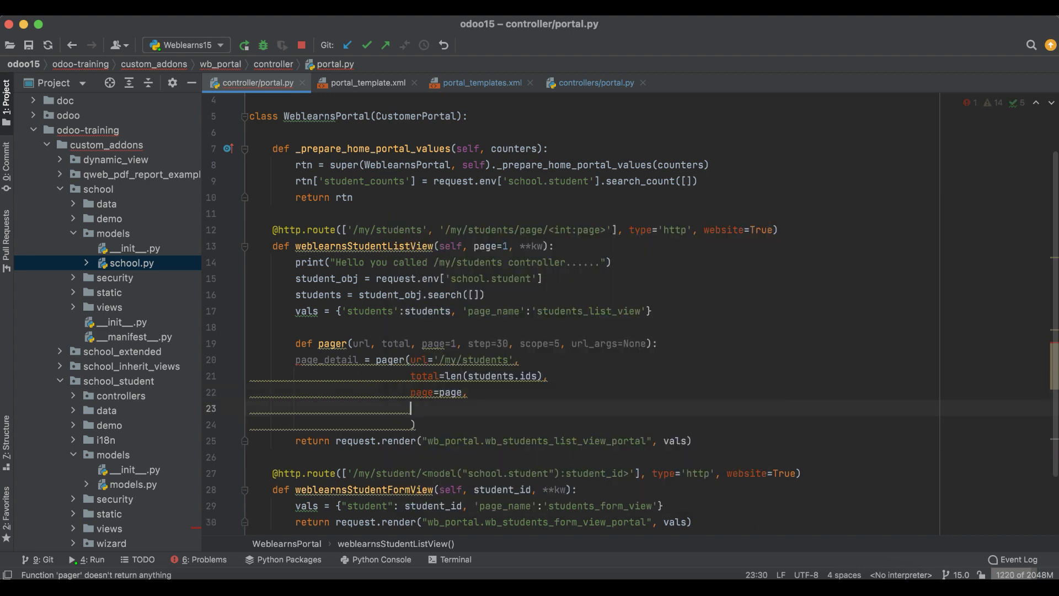
double_click(480, 343)
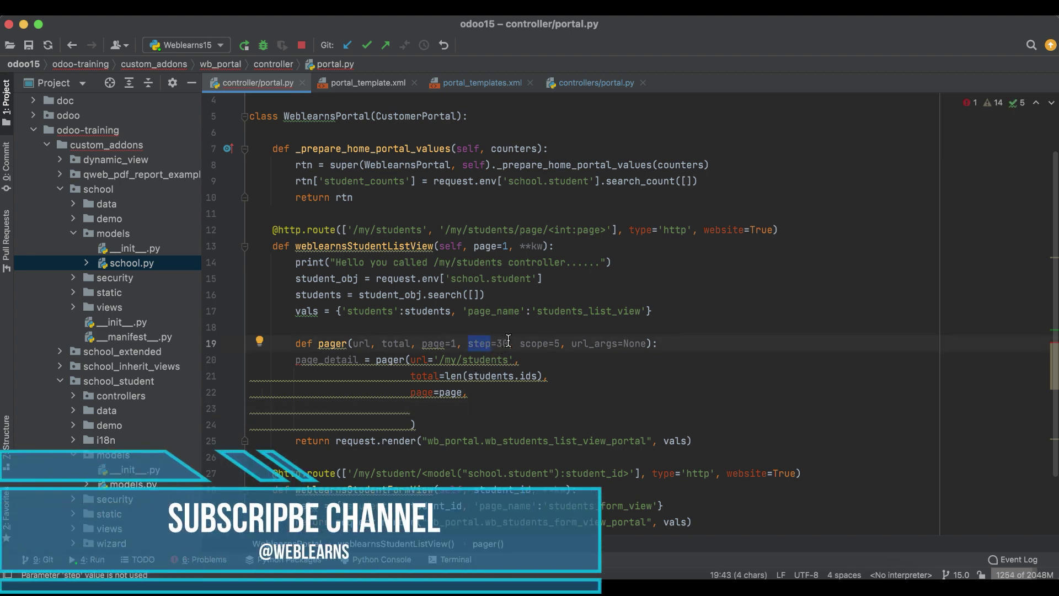
left_click_drag(480, 343, 508, 344)
left_click(505, 408)
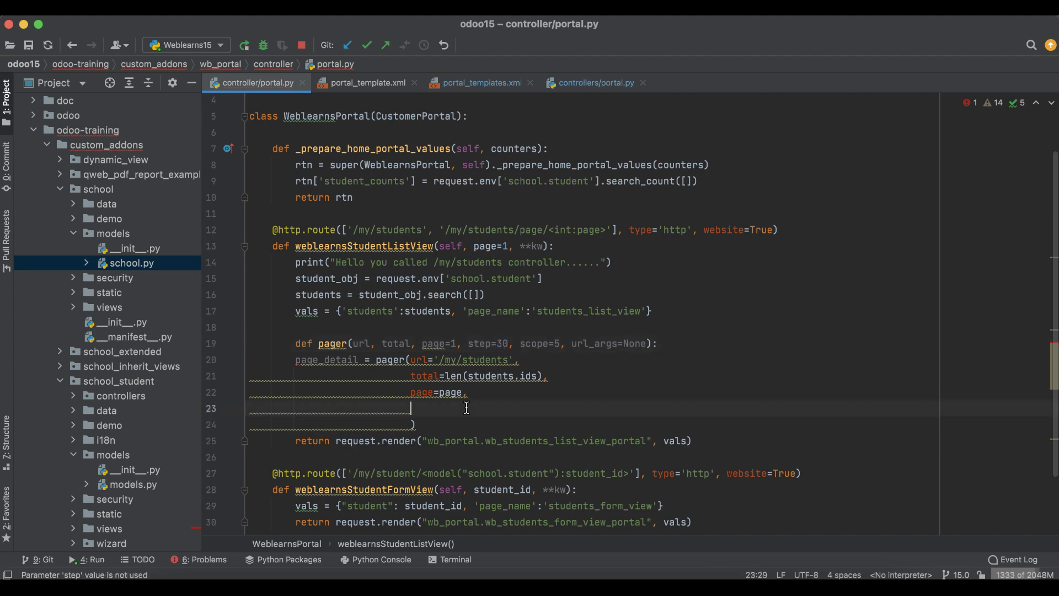
type("step")
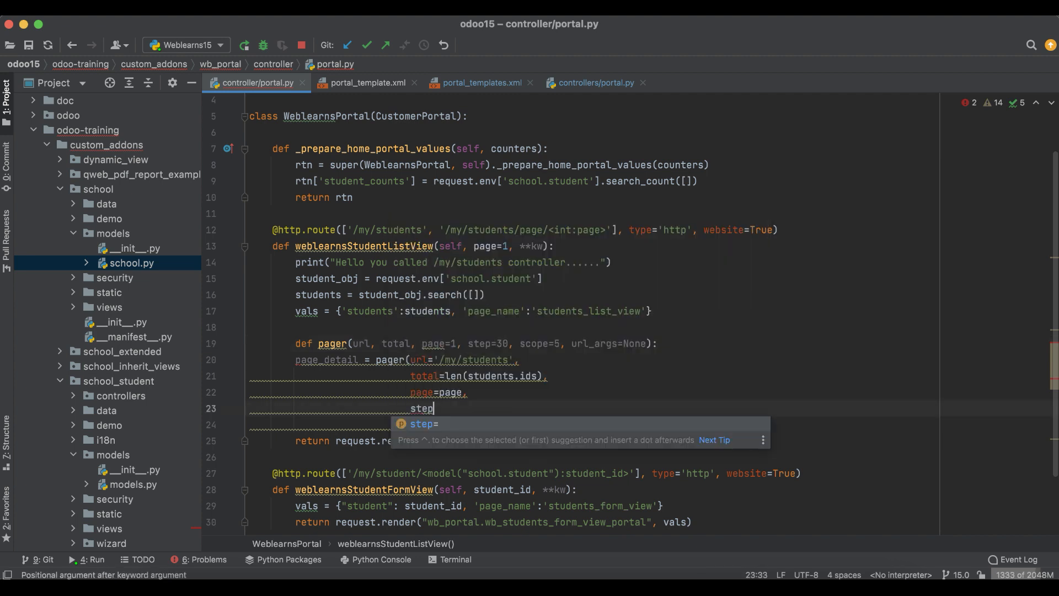
type("=")
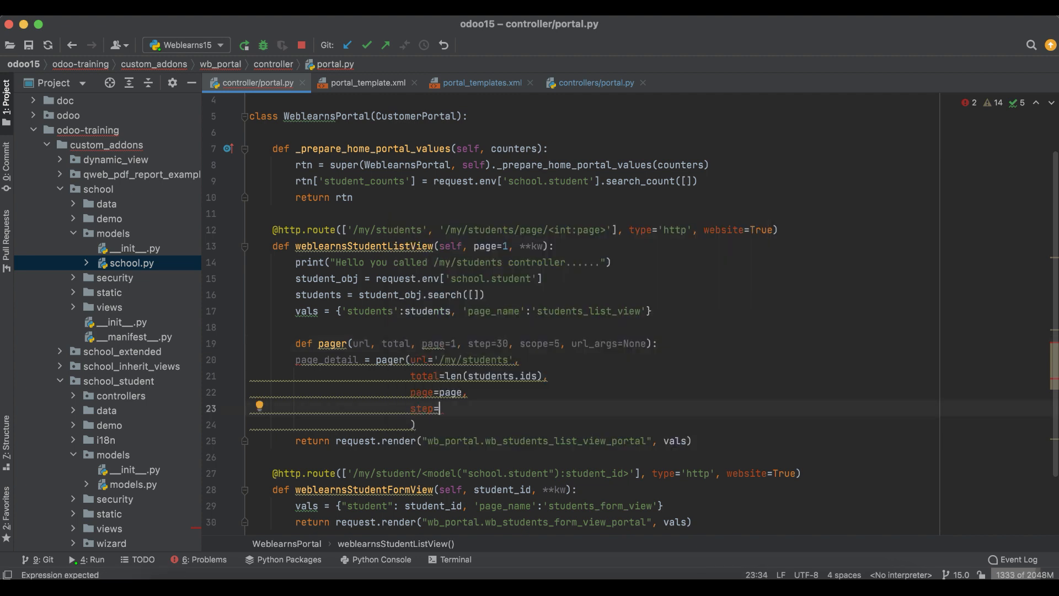
type("5")
Delete the pasted def pager(...) reference line from the controller
left_click(446, 342)
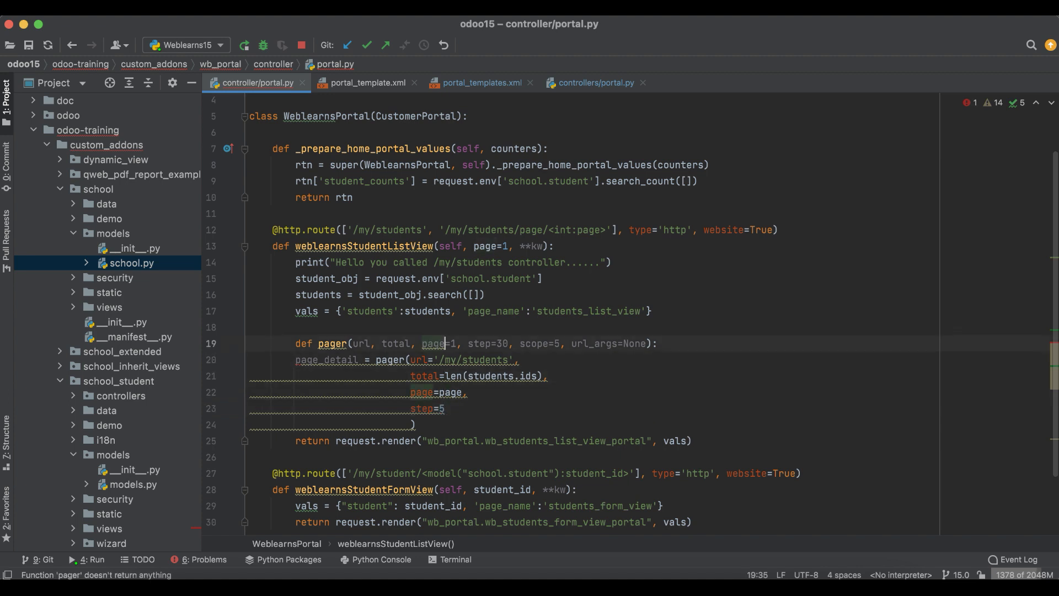
key("super+shift+Left")
key("BackSpace")
key("BackSpace")
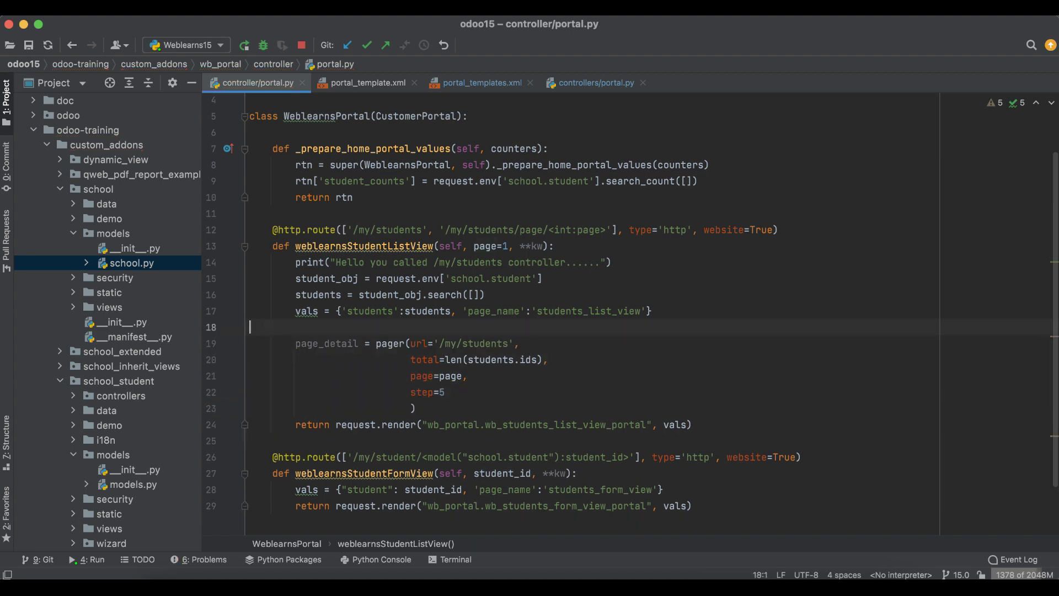
key("BackSpace")
key("Up")
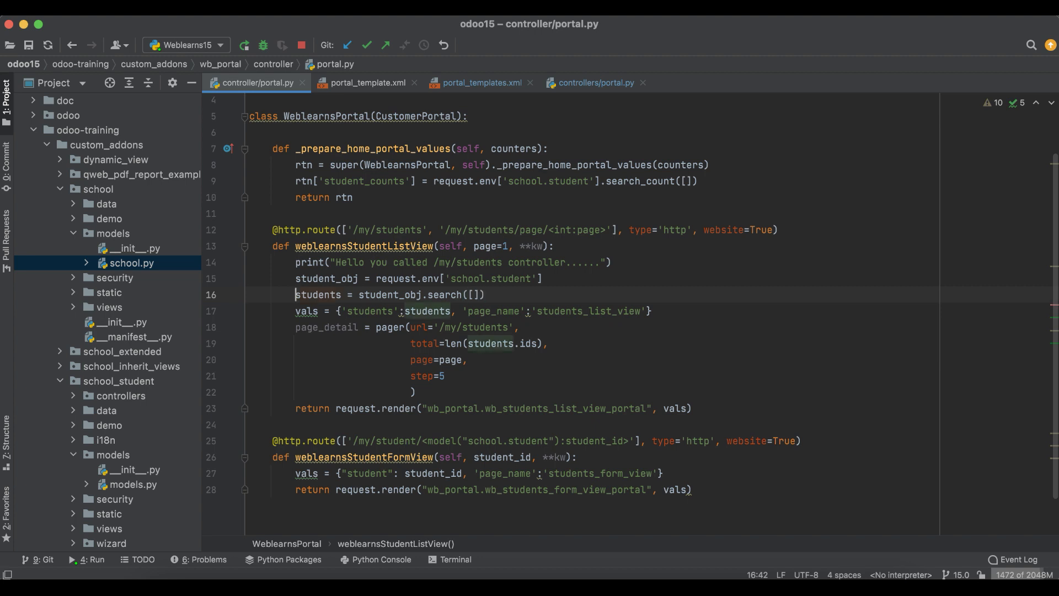
Add total_students = student_obj.search_count([]) and use it as the pager total
key("super+Left")
key("Return")
key("Up")
type("s")
key("BackSpace")
type("to")
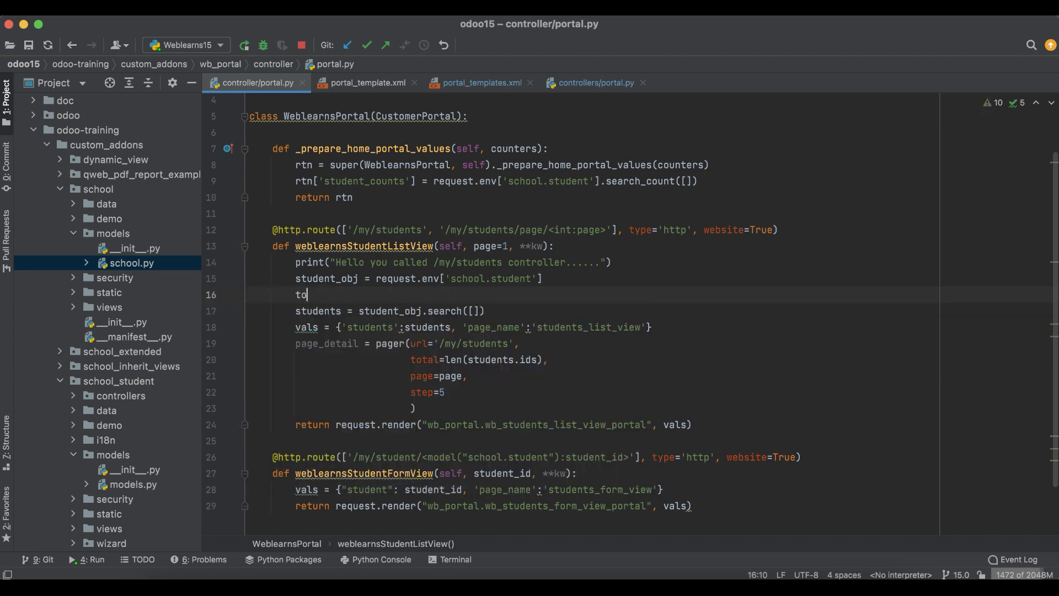
type("tal_students ")
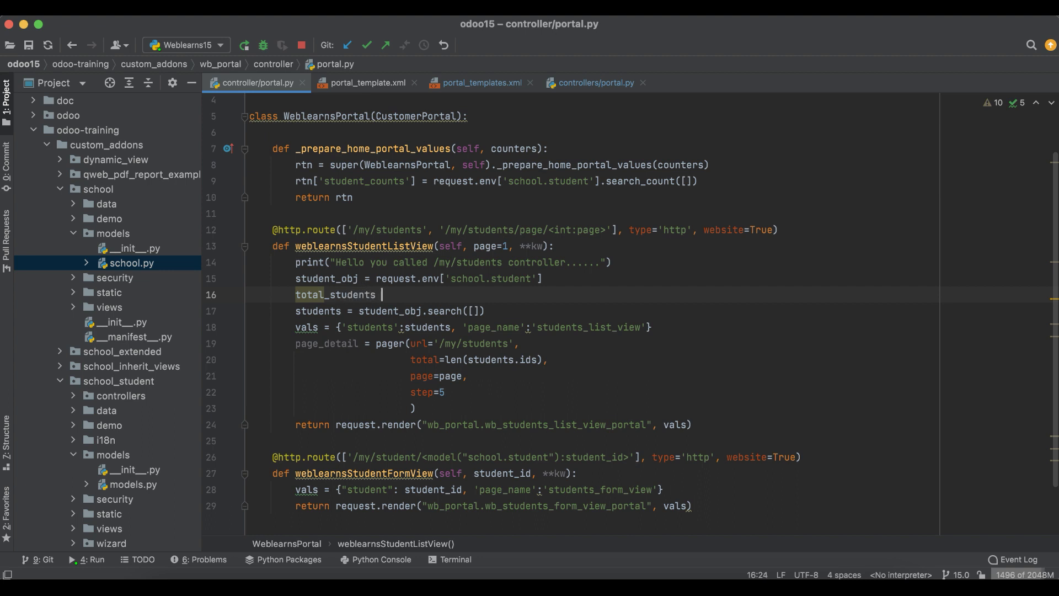
type("= st")
key("Tab")
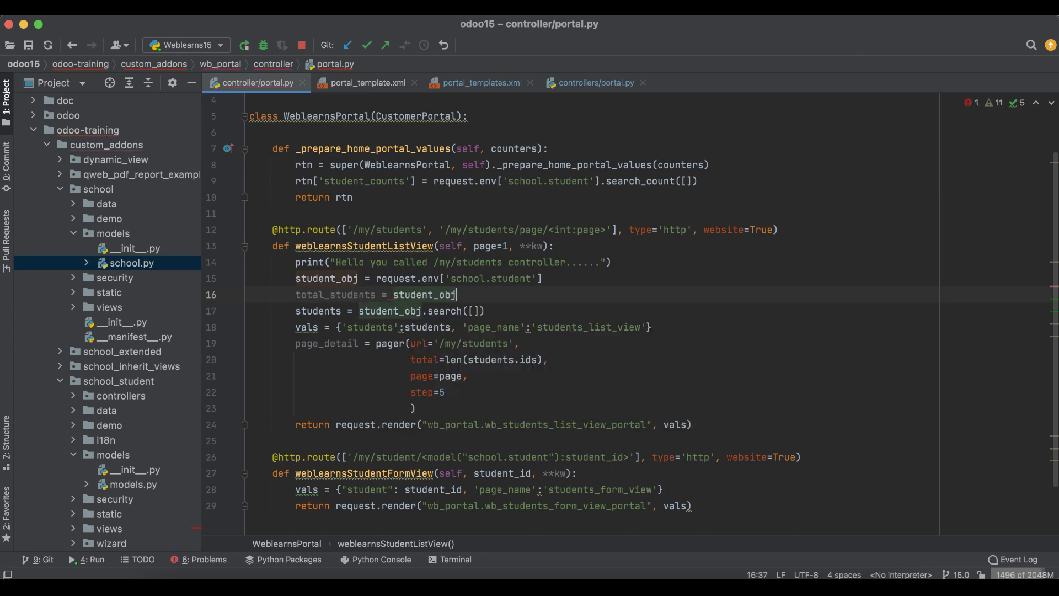
type(".")
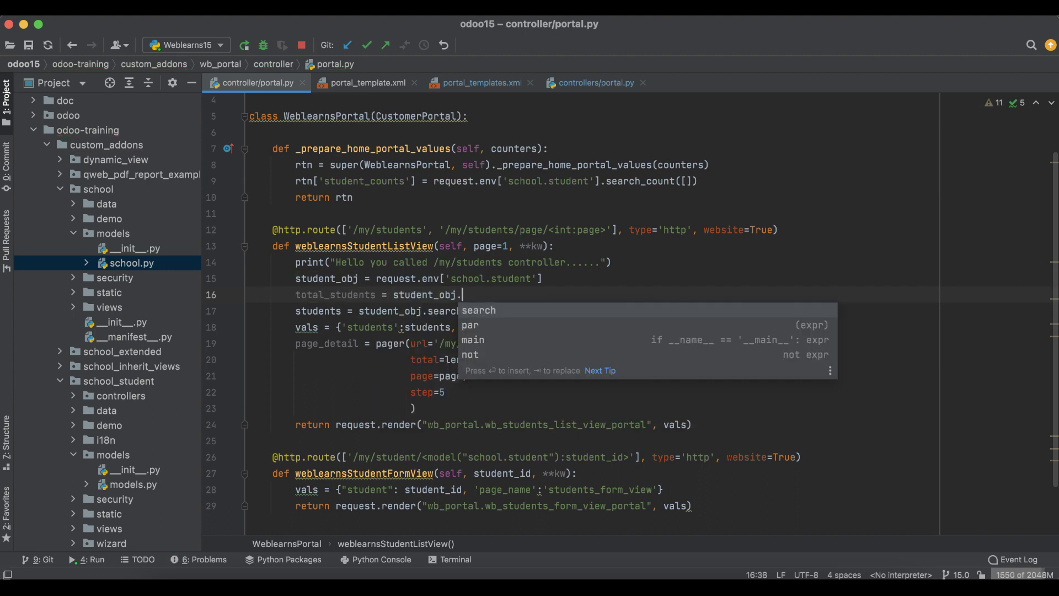
type("search_count")
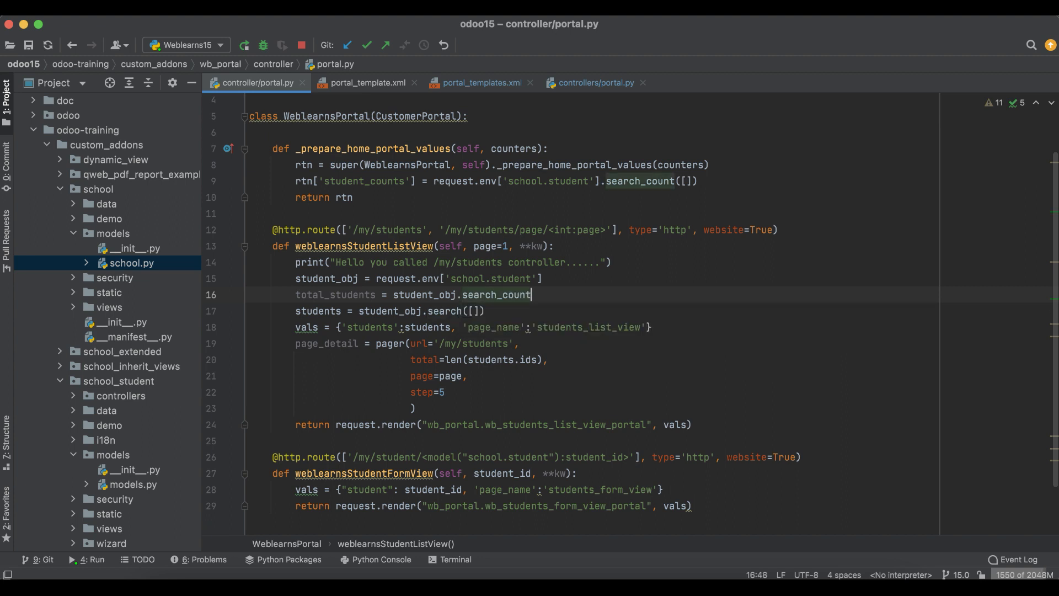
type("([")
key("alt+shift+Right")
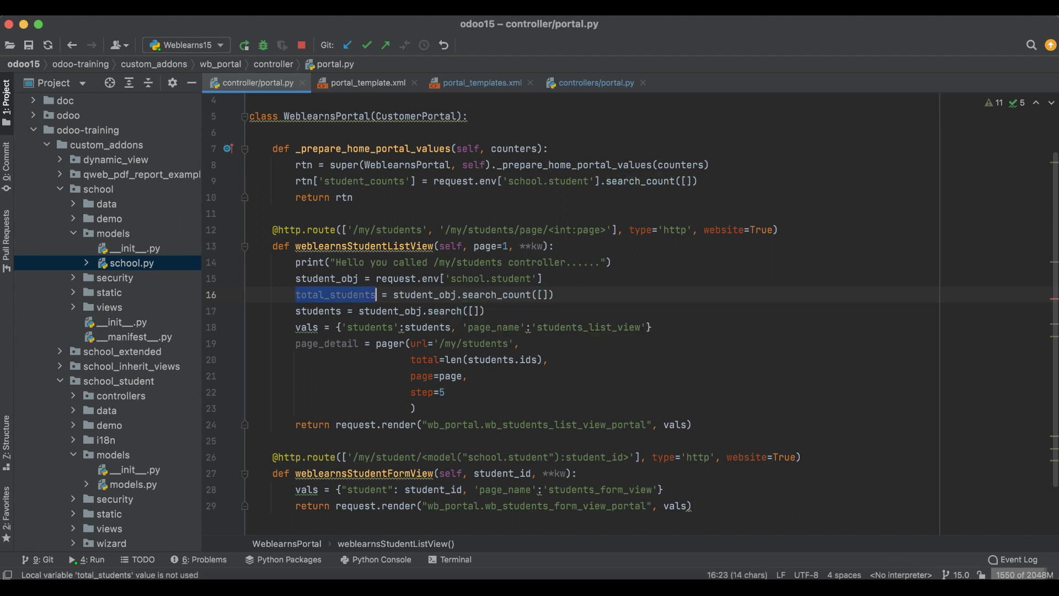
key("super+c")
left_click(446, 359)
key("alt+shift+Right")
key("alt+shift+Right")
key("alt+shift+Right")
key("super+v")
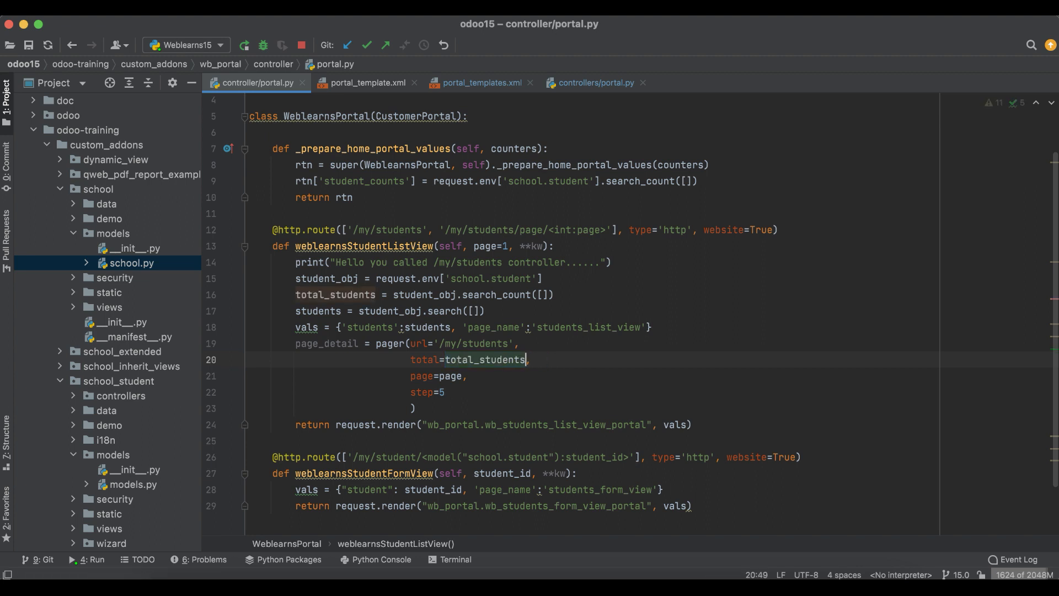
Change the student search to search([], limit=5, offset=page)
left_click(474, 310)
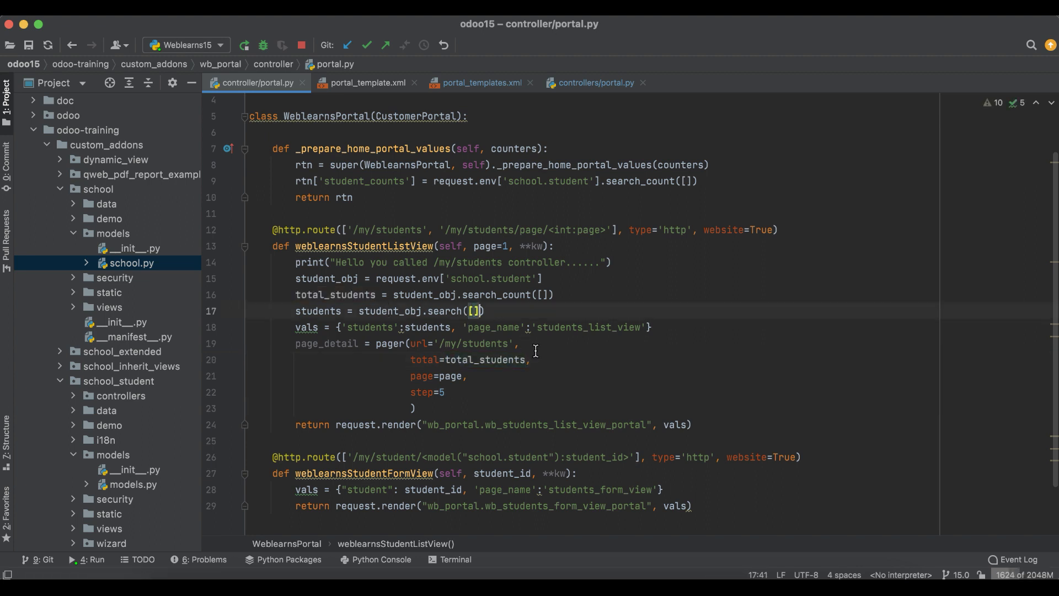
type(", limit=5")
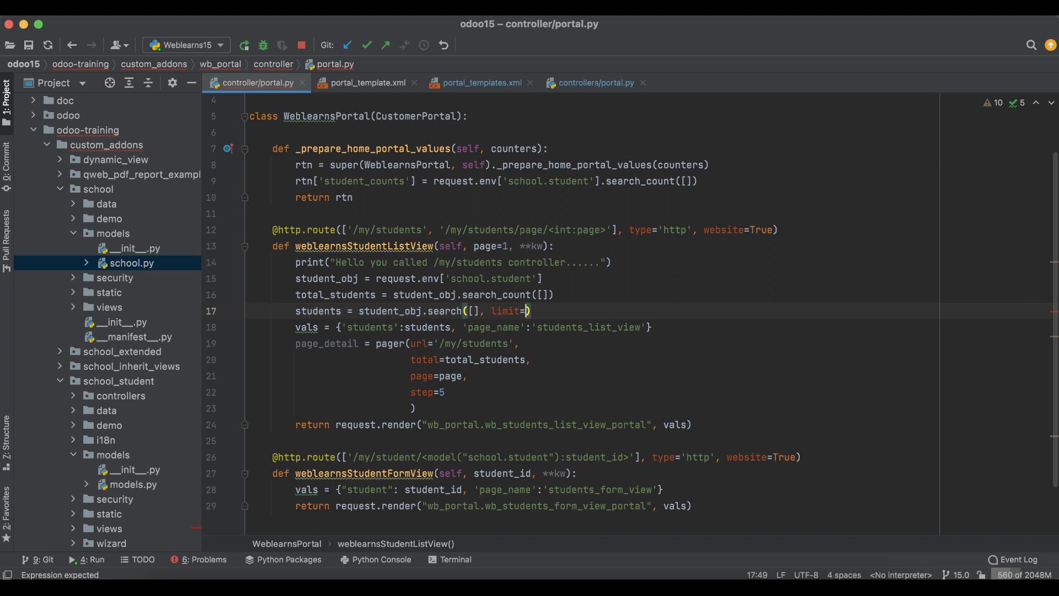
left_click(448, 393)
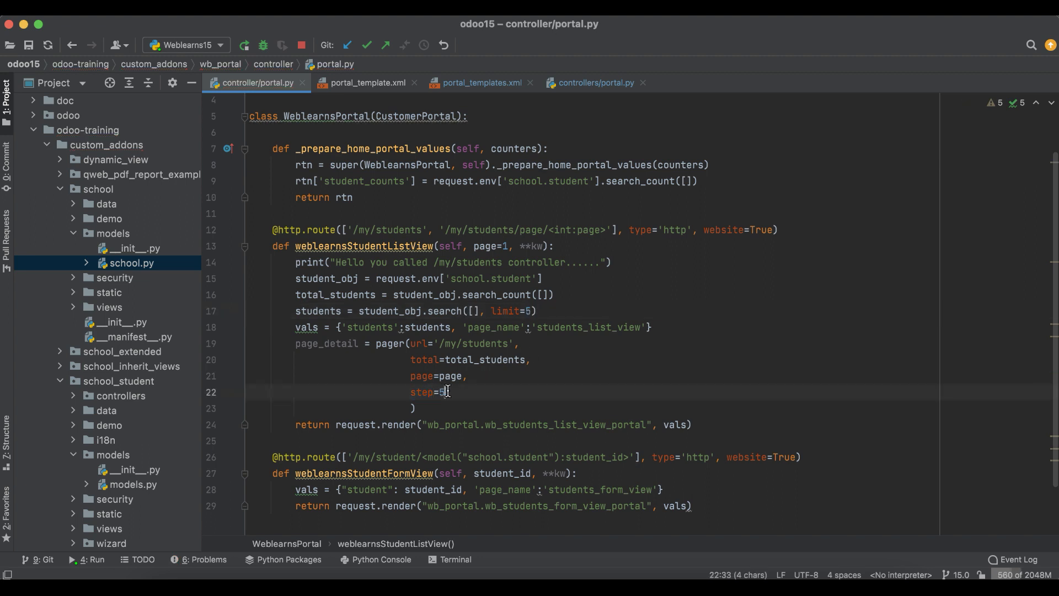
left_click(530, 310)
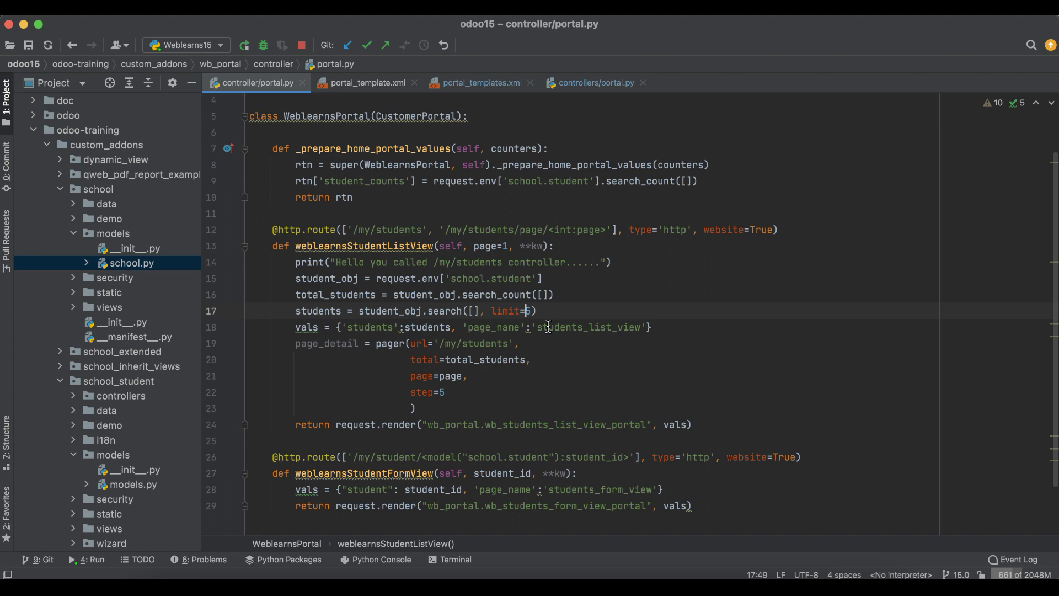
double_click(445, 310)
left_click_drag(492, 311, 526, 310)
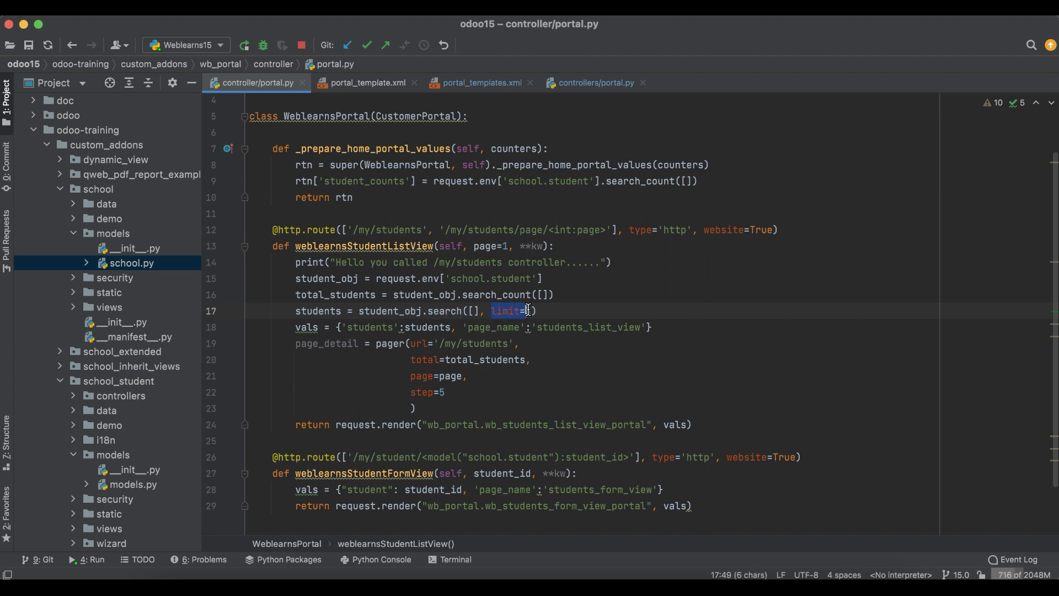
key("Right")
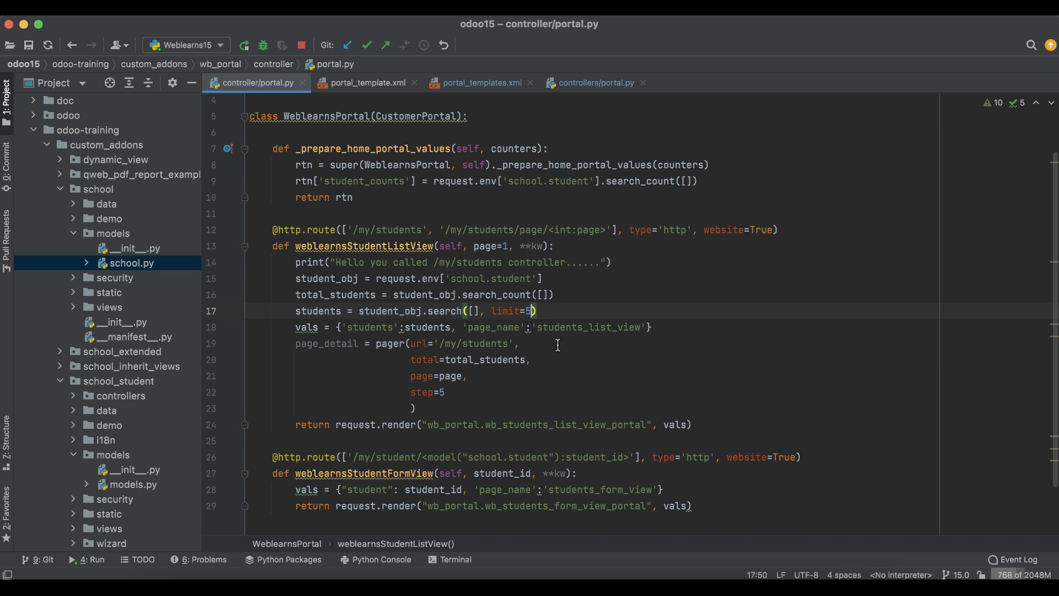
type(", offs")
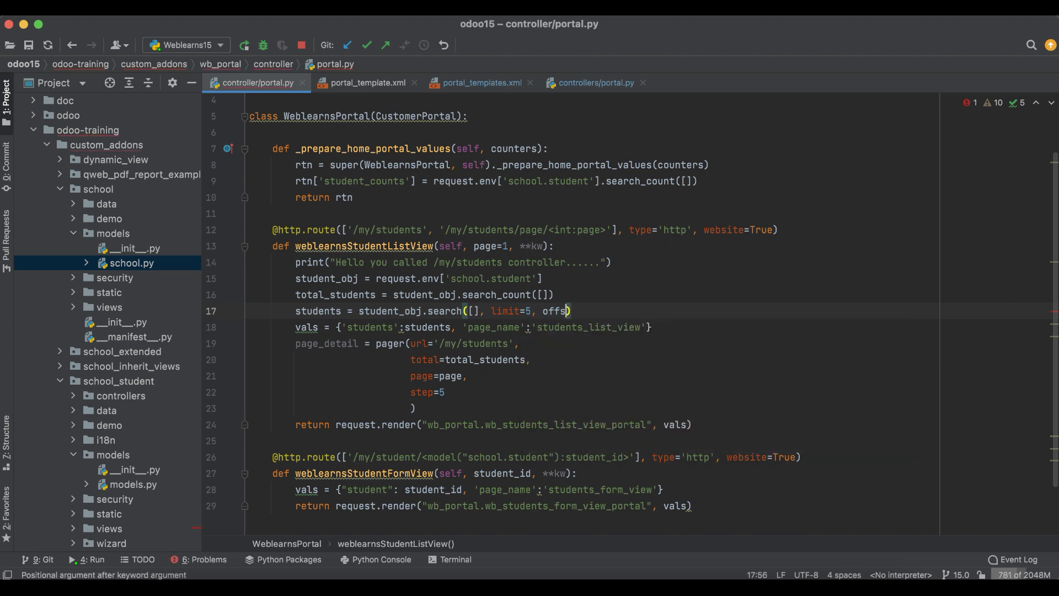
type("et=pa")
Move the pager call above the student search and join its closing parenthesis onto the step line
key("Tab")
key("Down")
key("Down")
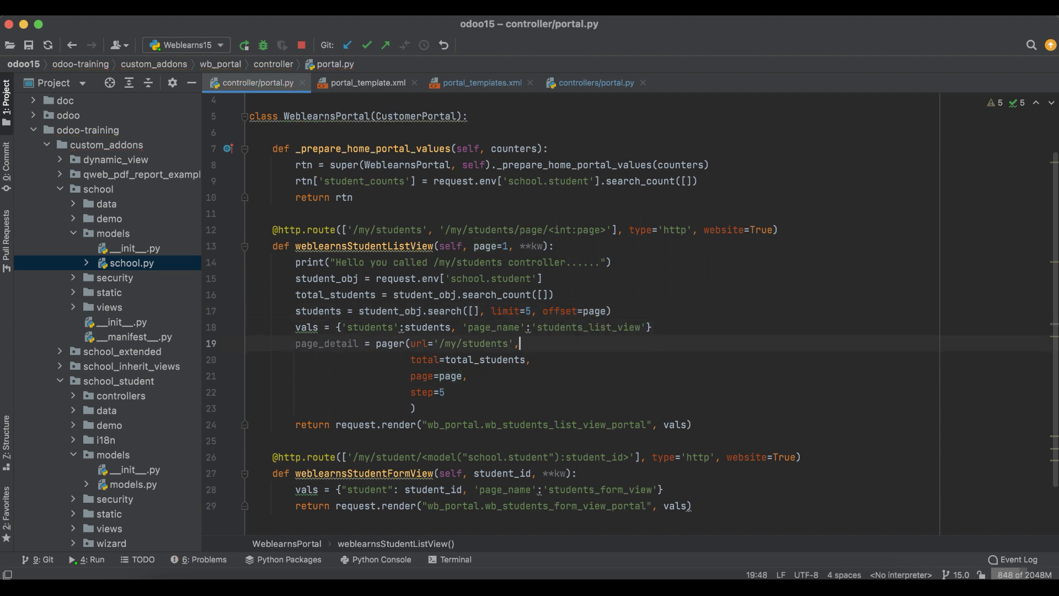
key("Home")
key("shift+Down")
key("shift+Down")
key("shift+Down")
key("shift+Down")
key("shift+End")
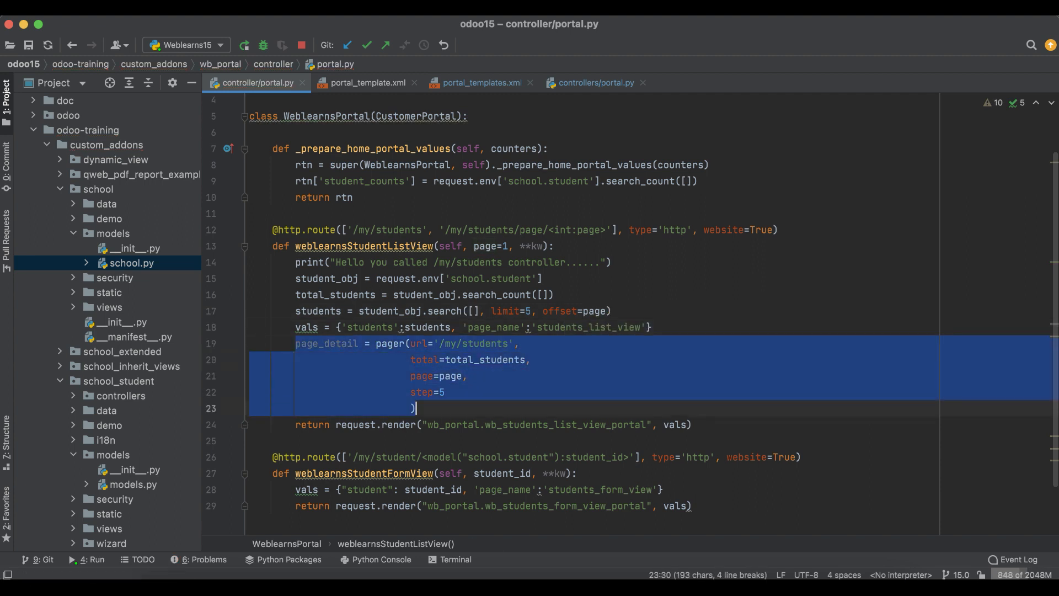
key("shift+super+Up")
key("shift+super+Up")
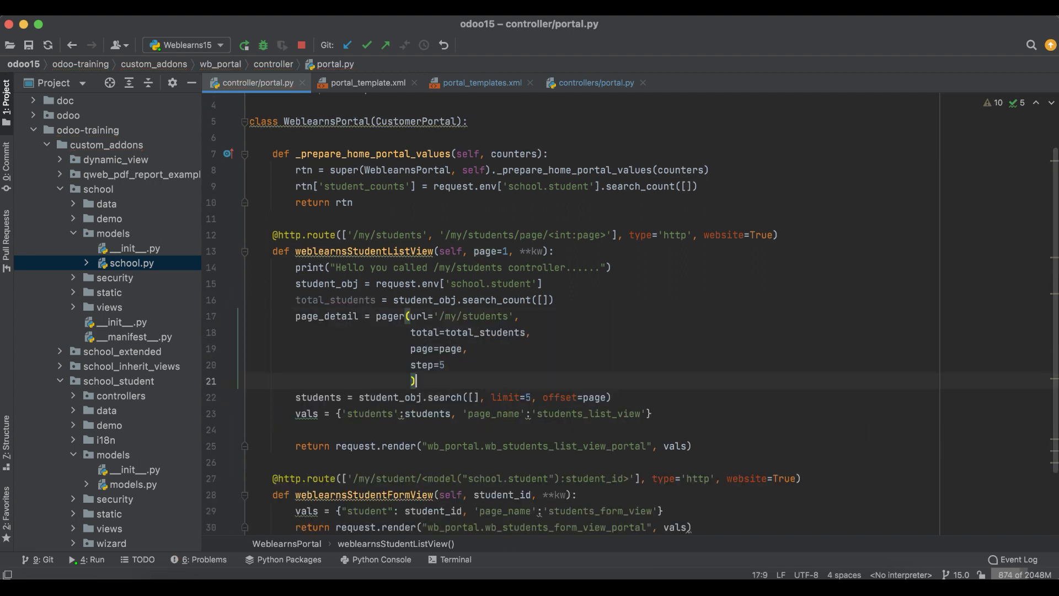
key("Up")
key("End")
key("shift+Down")
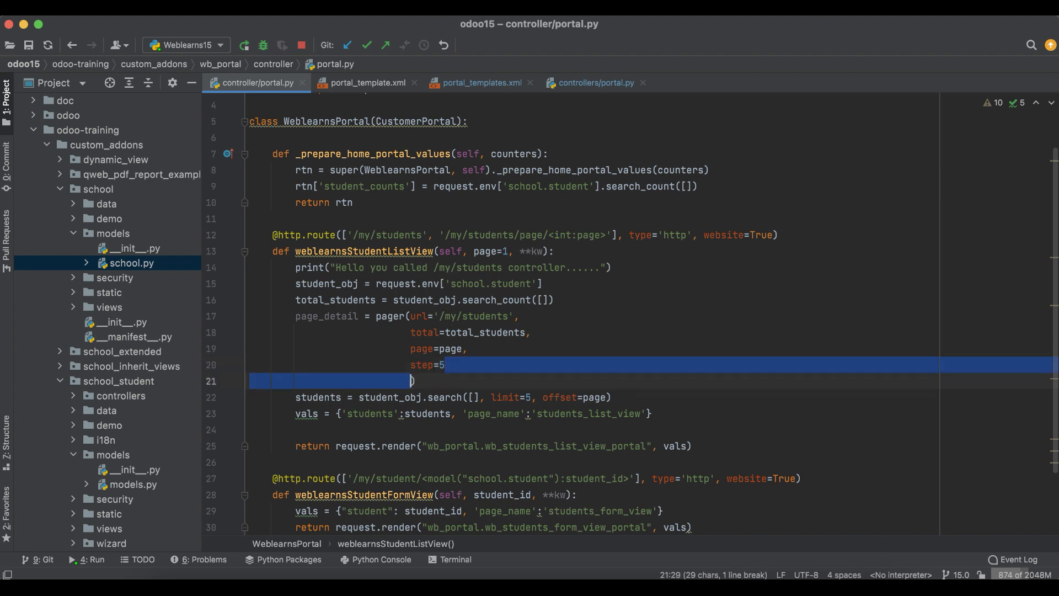
key("BackSpace")
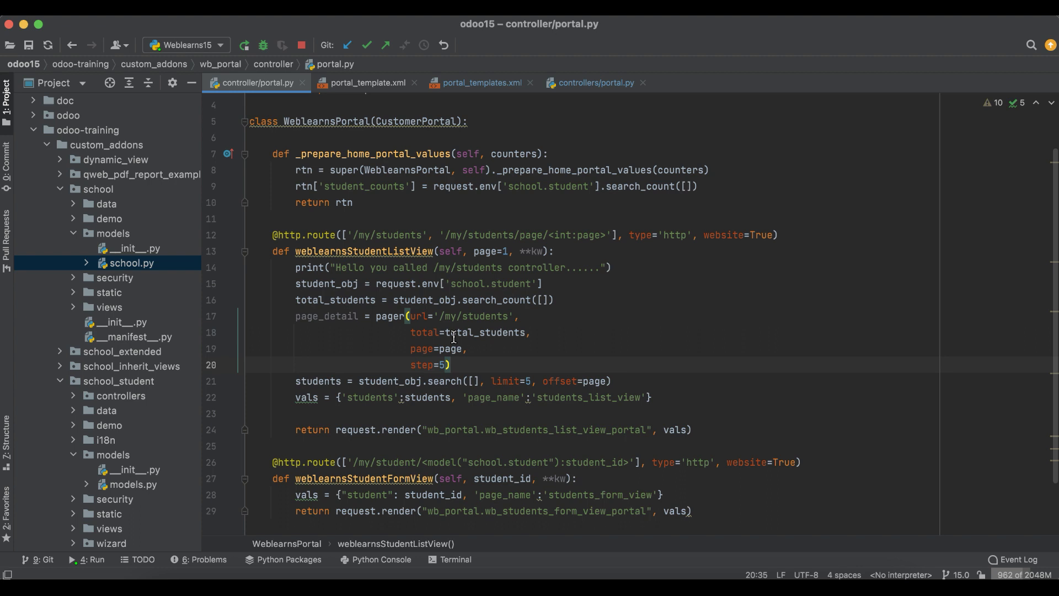
scroll(538, 356, "down", 1)
Replace offset=page with offset=page_detail in the student search
double_click(593, 374)
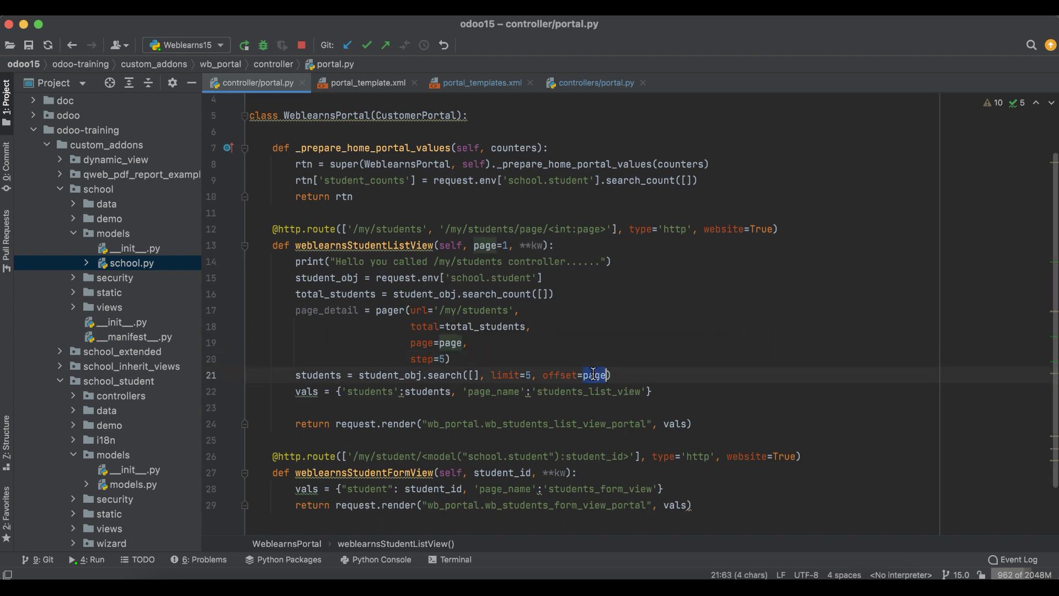
key("BackSpace")
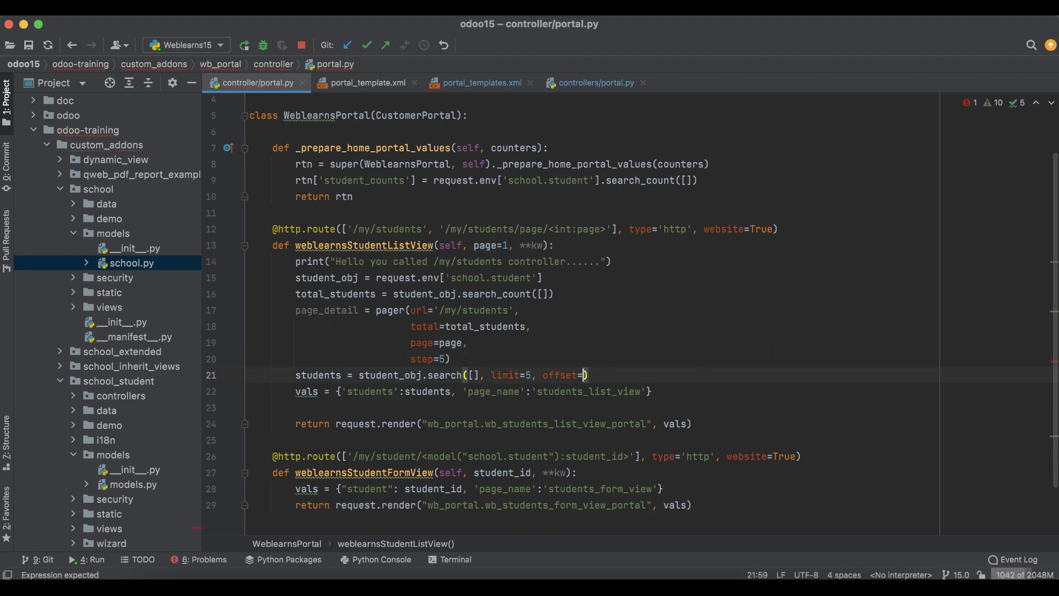
type("pag")
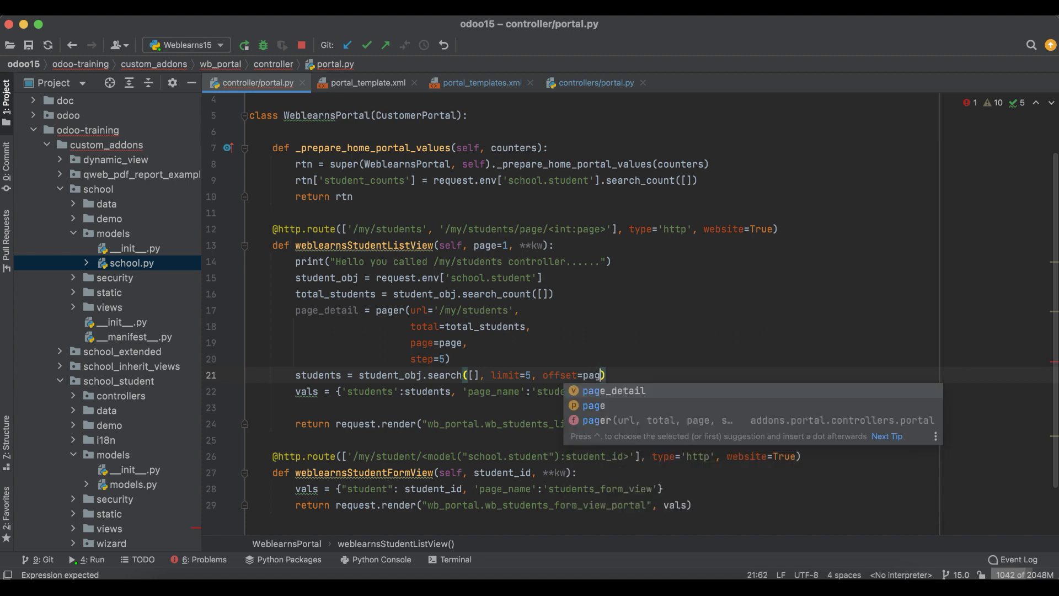
key("Return")
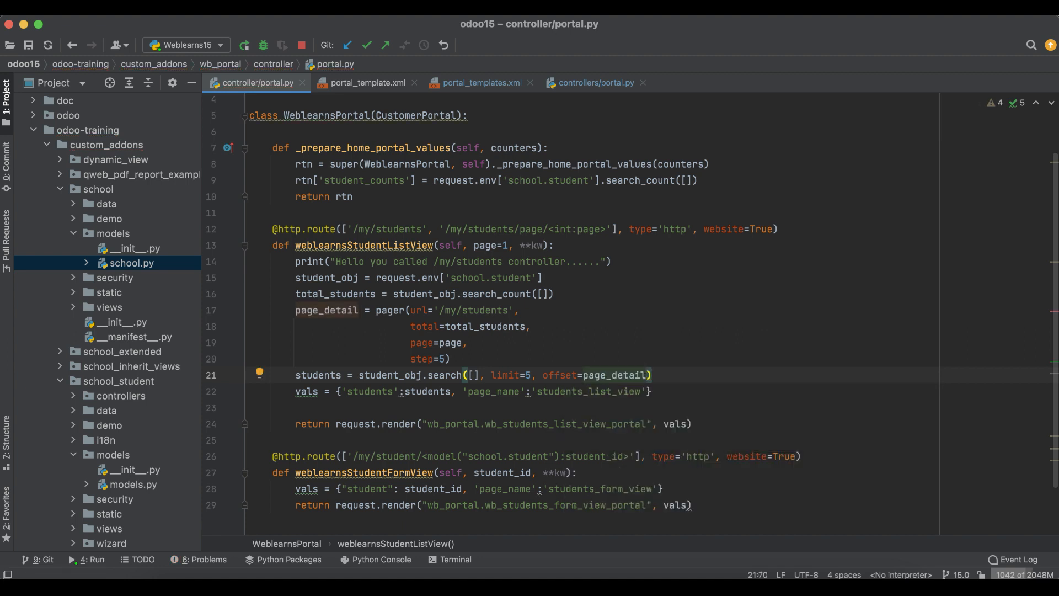
left_click(584, 83)
scroll(433, 312, "down", 5)
scroll(433, 312, "down", 3)
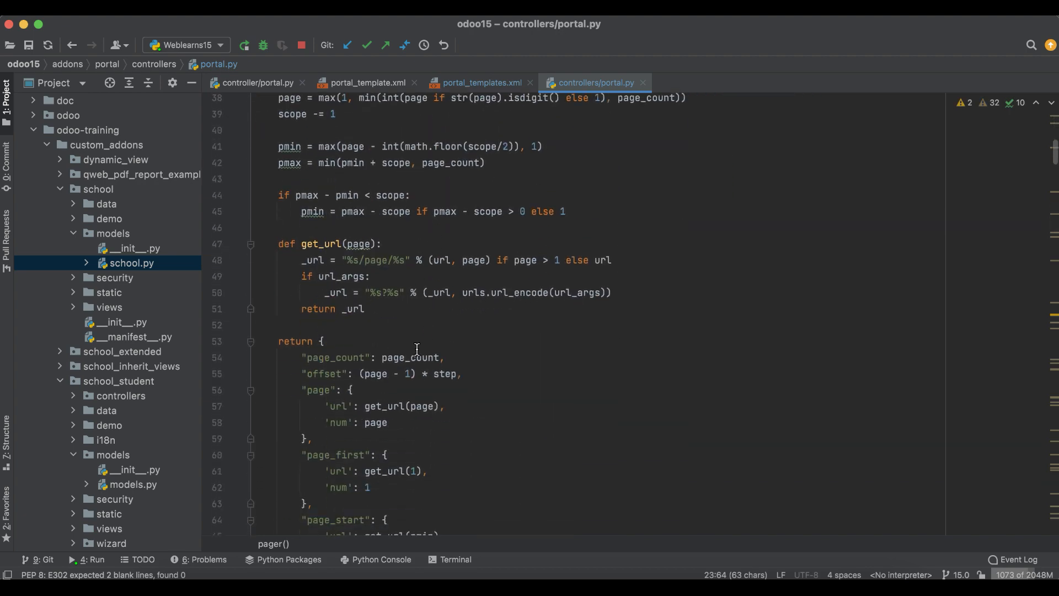
scroll(433, 313, "down", 3)
left_click(279, 224)
scroll(433, 312, "down", 3)
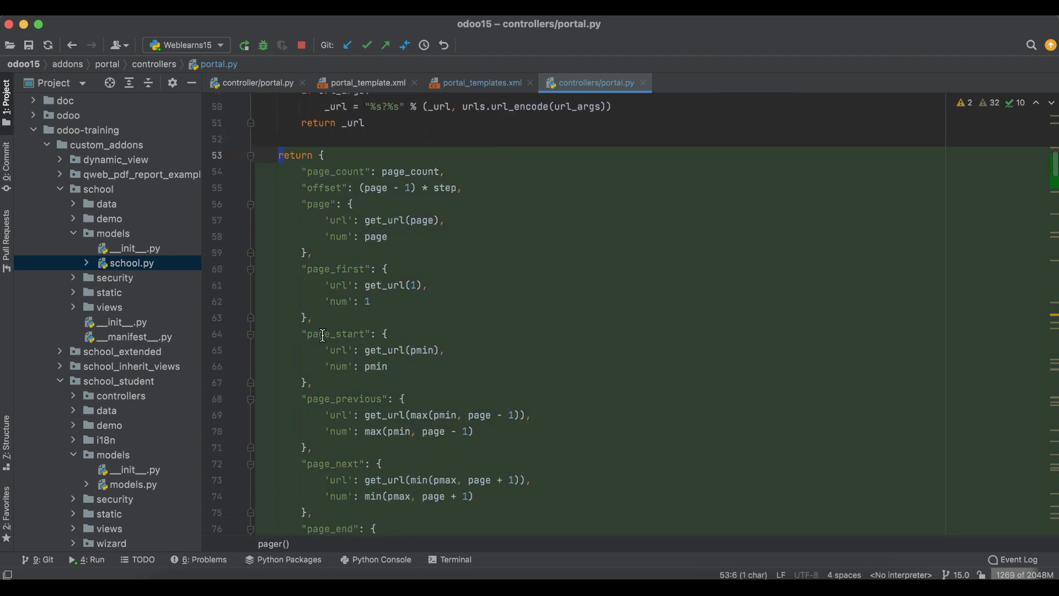
scroll(433, 313, "down", 3)
scroll(323, 334, "down", 1)
scroll(323, 332, "up", 4)
double_click(323, 259)
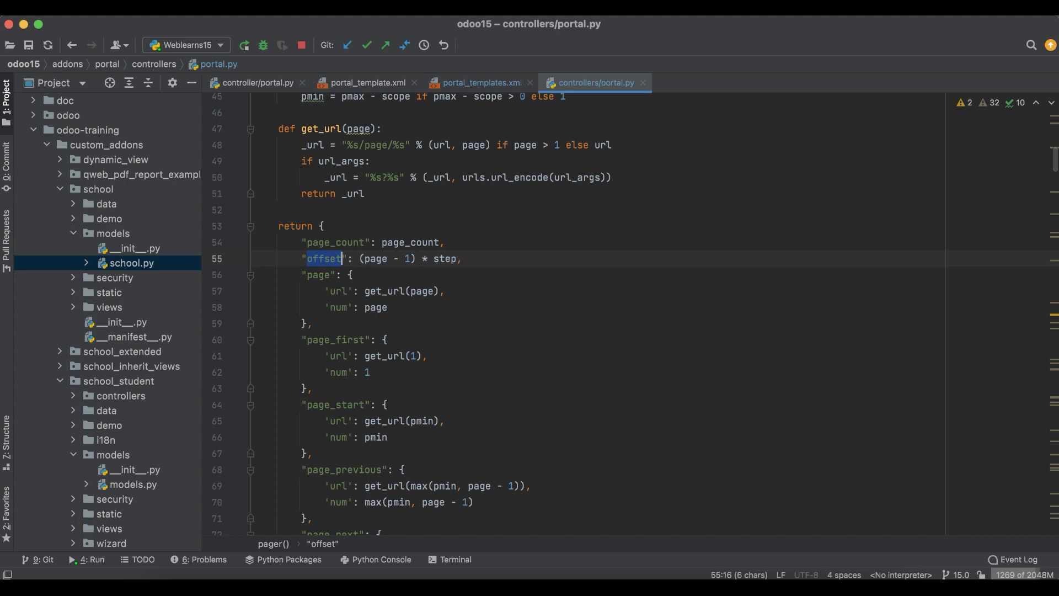
left_click(258, 83)
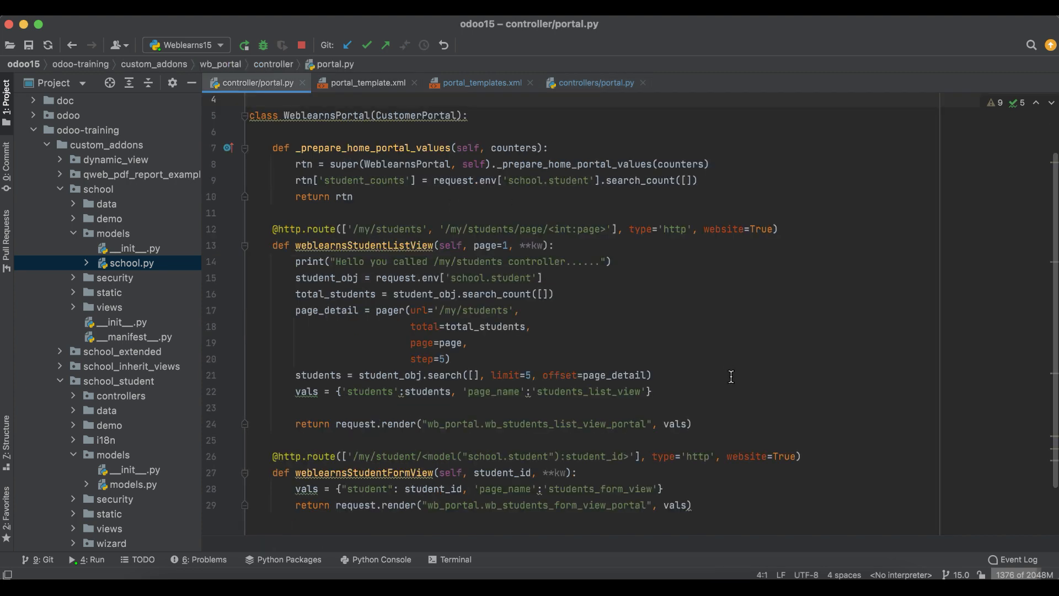
scroll(715, 391, "down", 3)
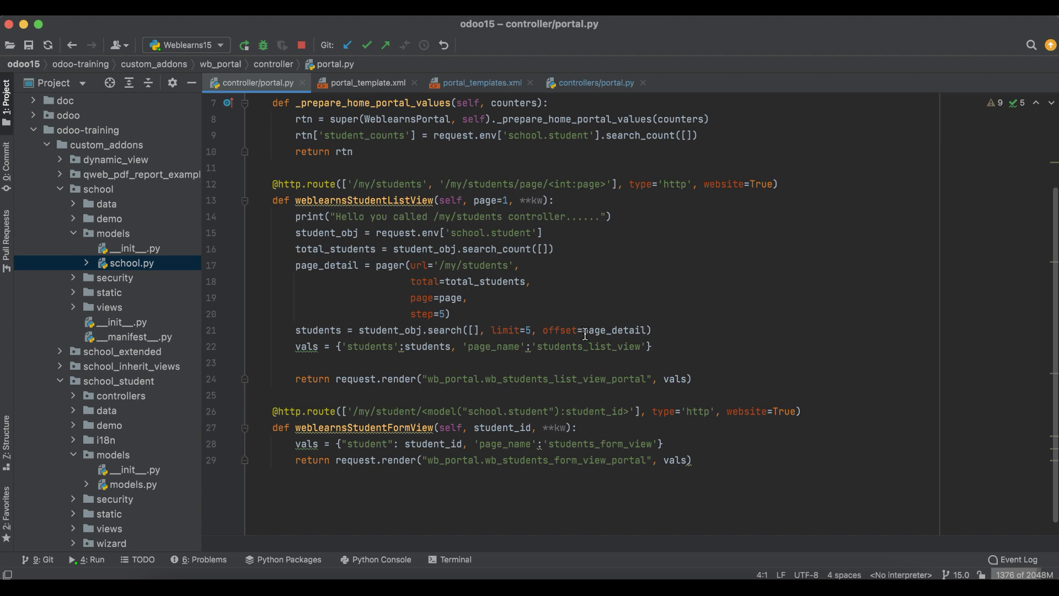
Make the student search use page_detail['offset'] and remove the empty line before the return
left_click(541, 248)
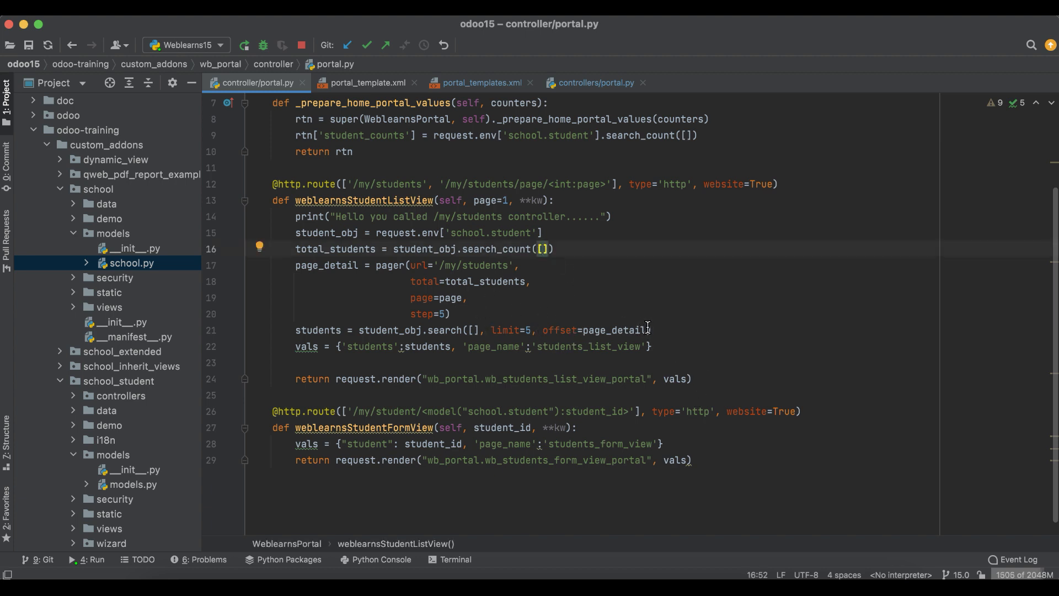
left_click(686, 330)
key("Left")
type("['offset")
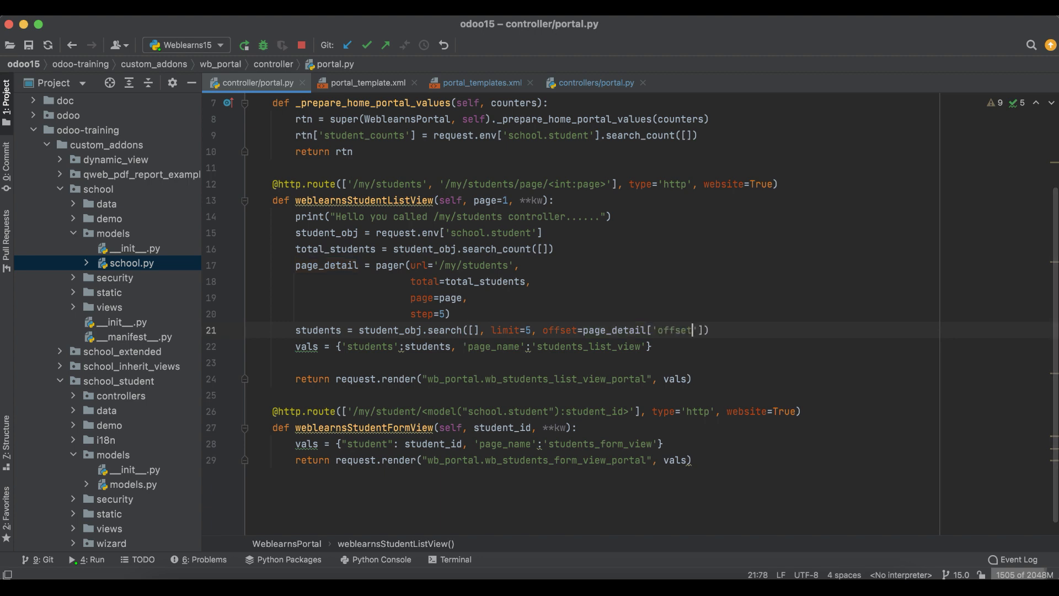
key("Home")
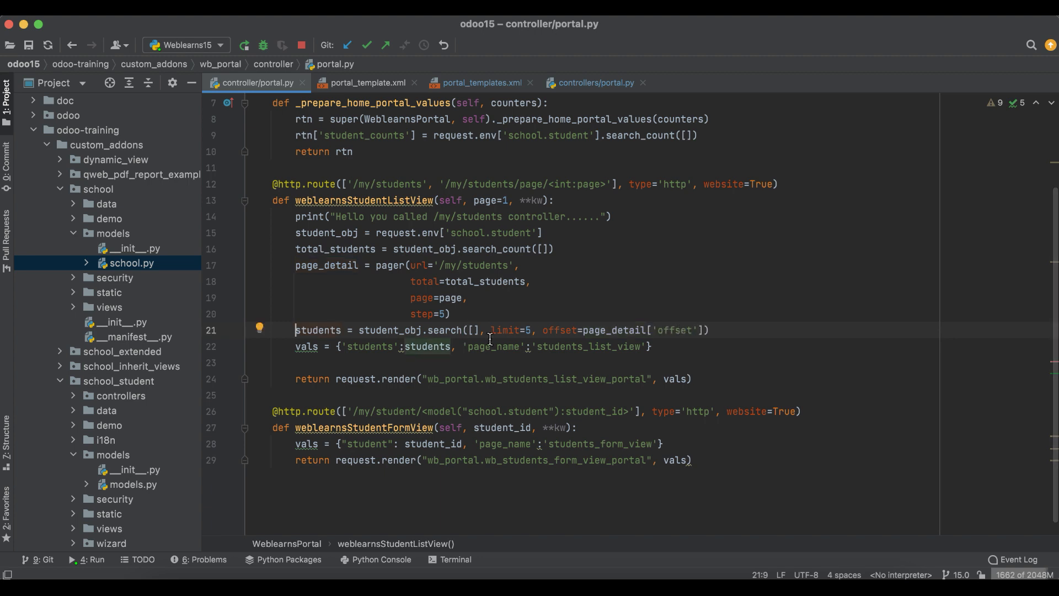
left_click(438, 364)
key("BackSpace")
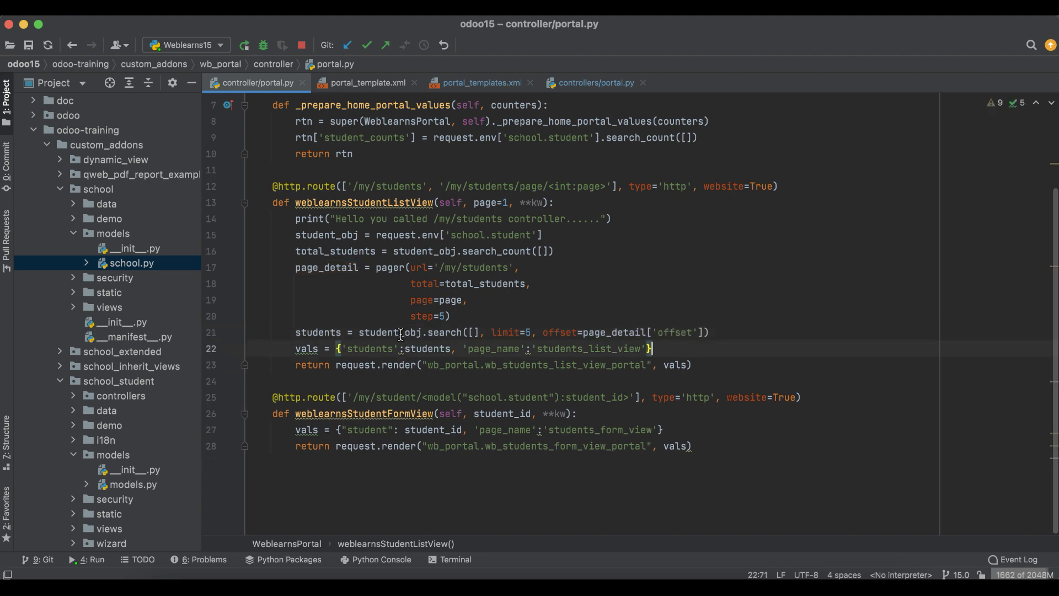
Add 'pager': page_detail to the vals dictionary and stop the running Odoo server
double_click(329, 267)
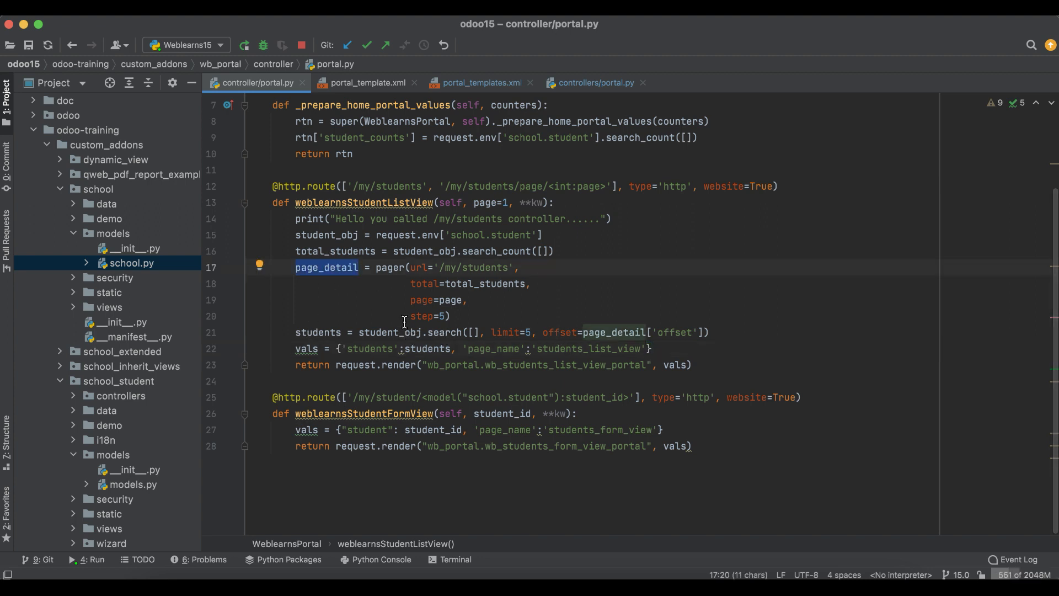
left_click(680, 348)
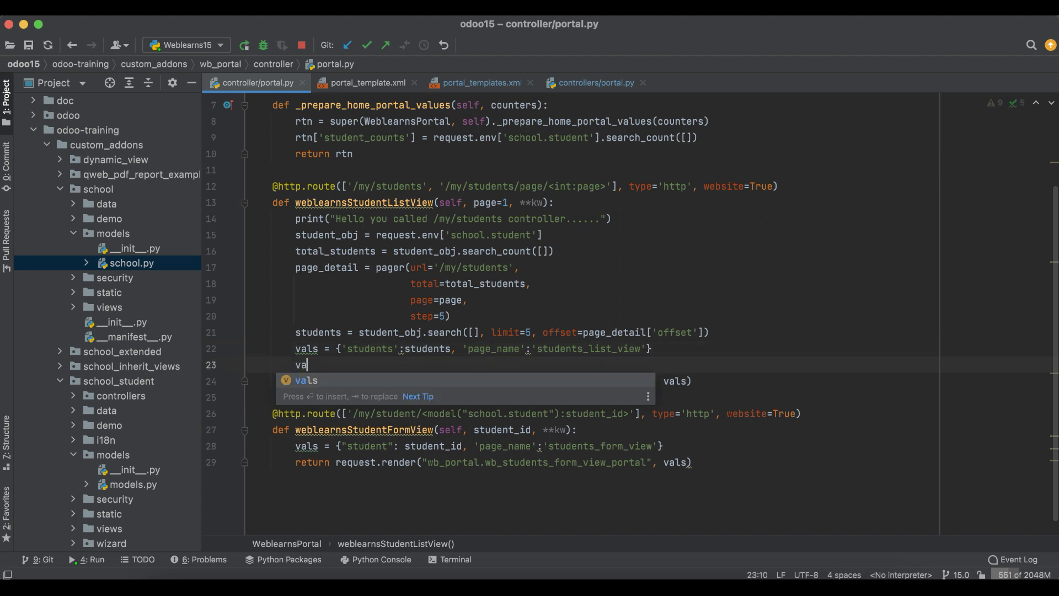
key("Left")
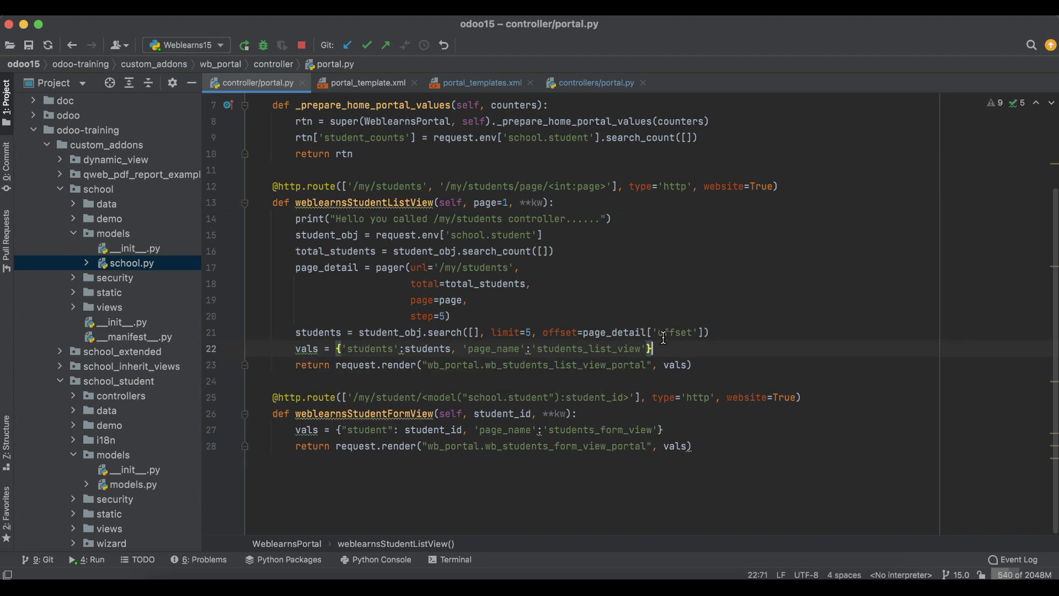
type(", '")
type("pager")
key("Right")
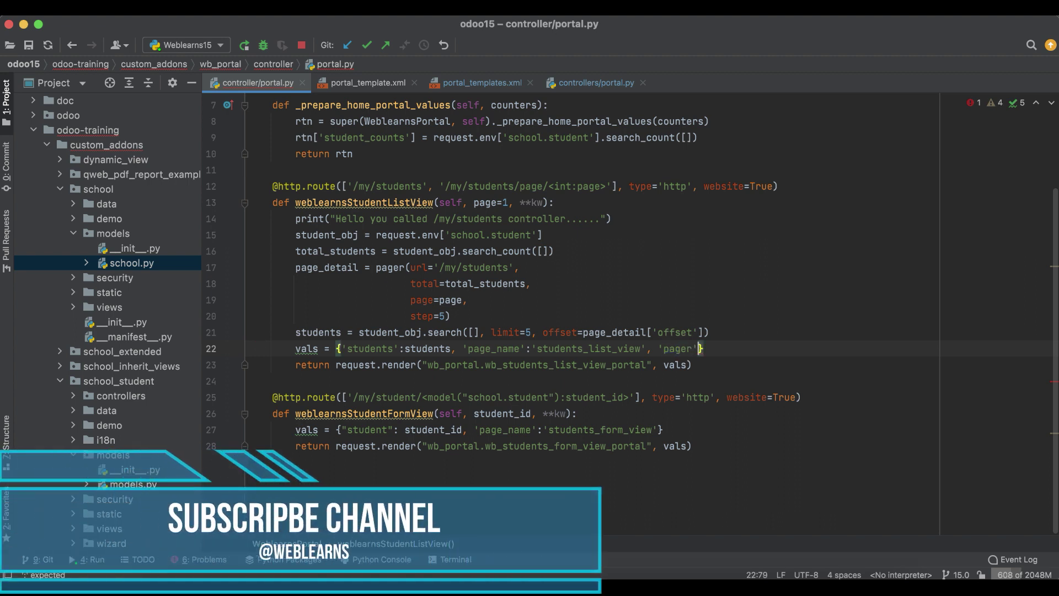
type(":page_detail")
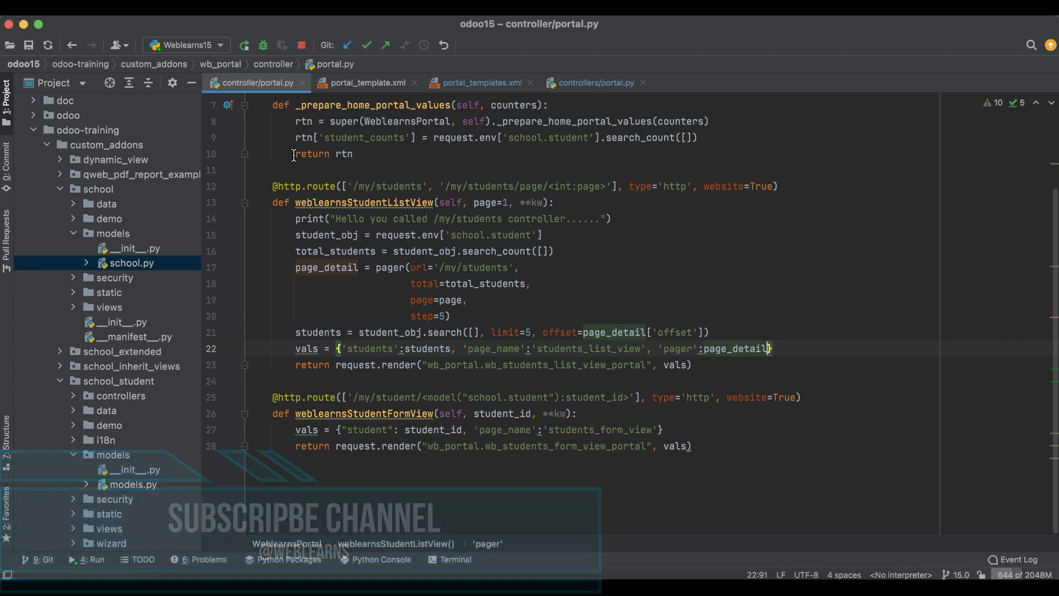
left_click(302, 45)
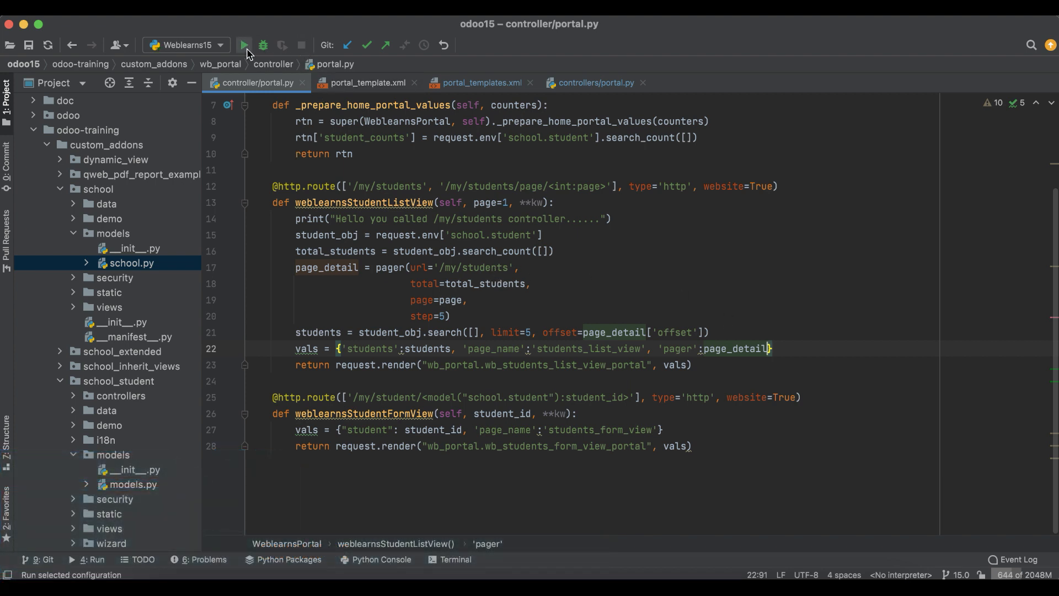
Remove '-u wb_portal' from the Weblearns15 run parameters and restart the Odoo server
left_click(191, 45)
left_click(208, 83)
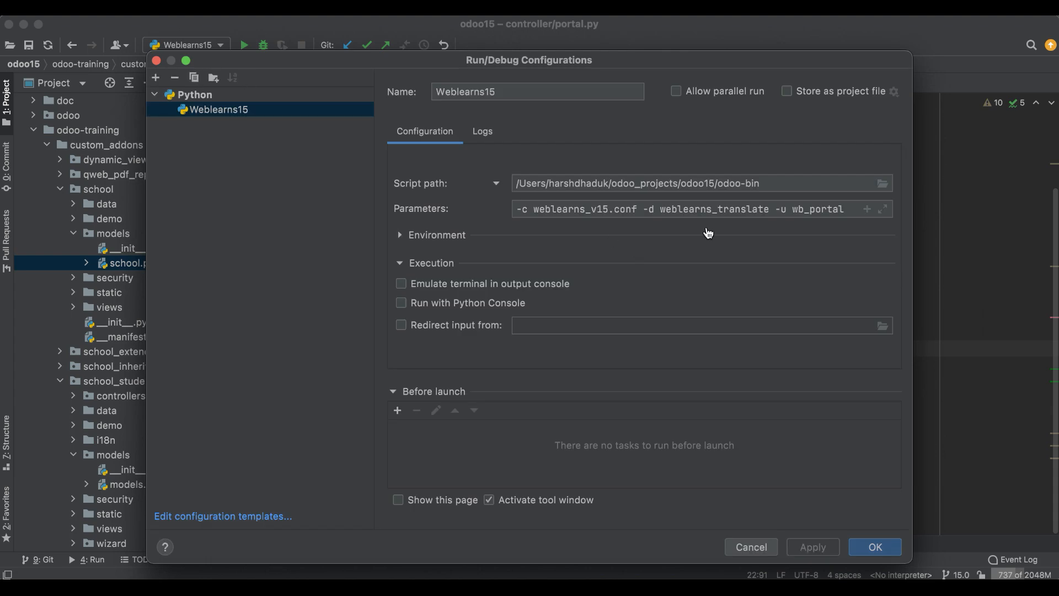
double_click(815, 209)
key("BackSpace")
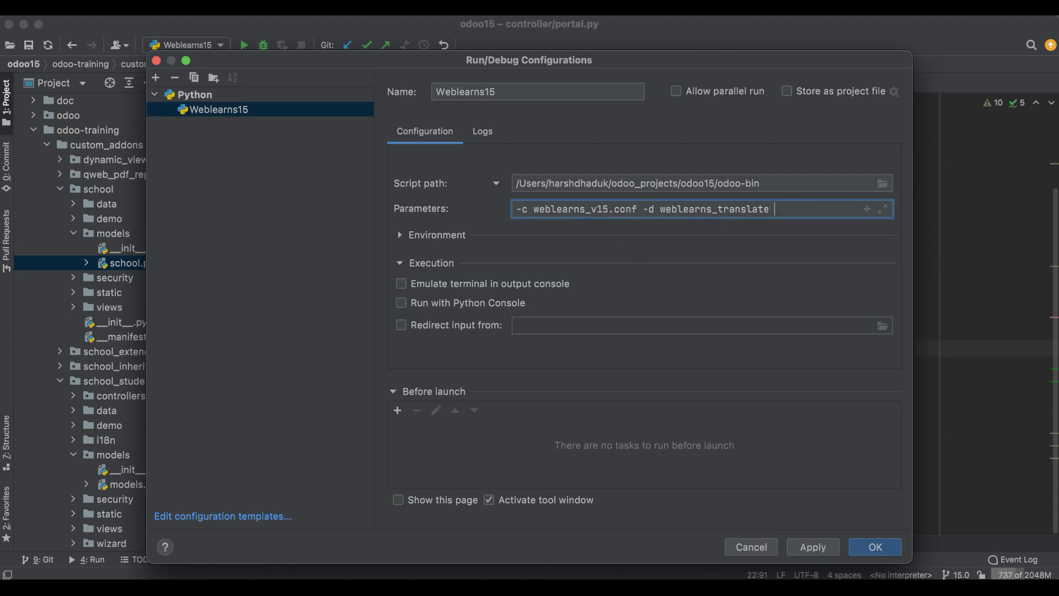
key("Return")
key("ctrl+r")
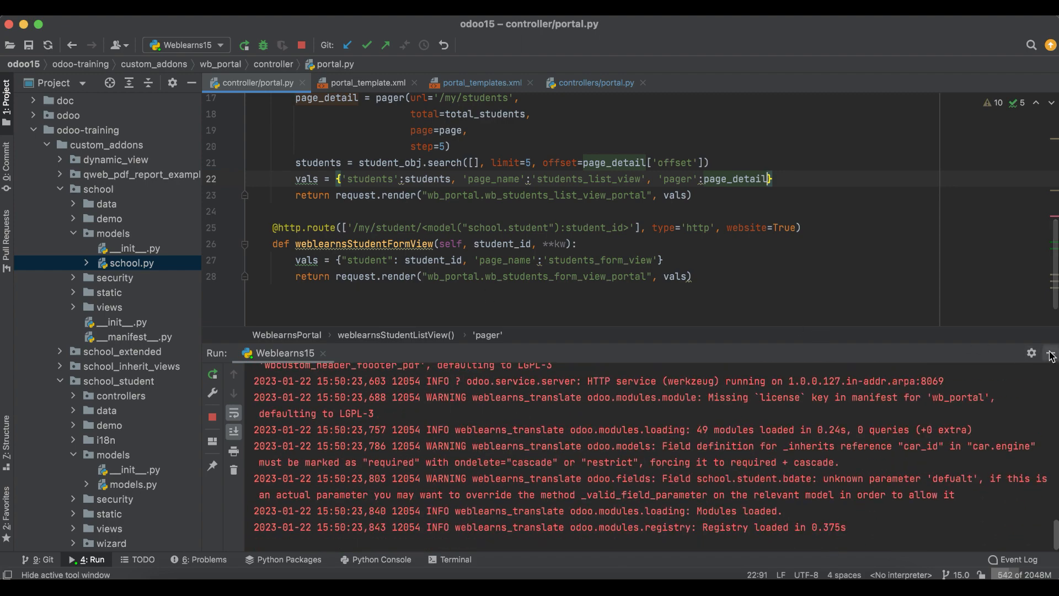
Reload the portal Students page showing five rows and page through to pages 2 and 3
left_click(1050, 354)
left_click(388, 574)
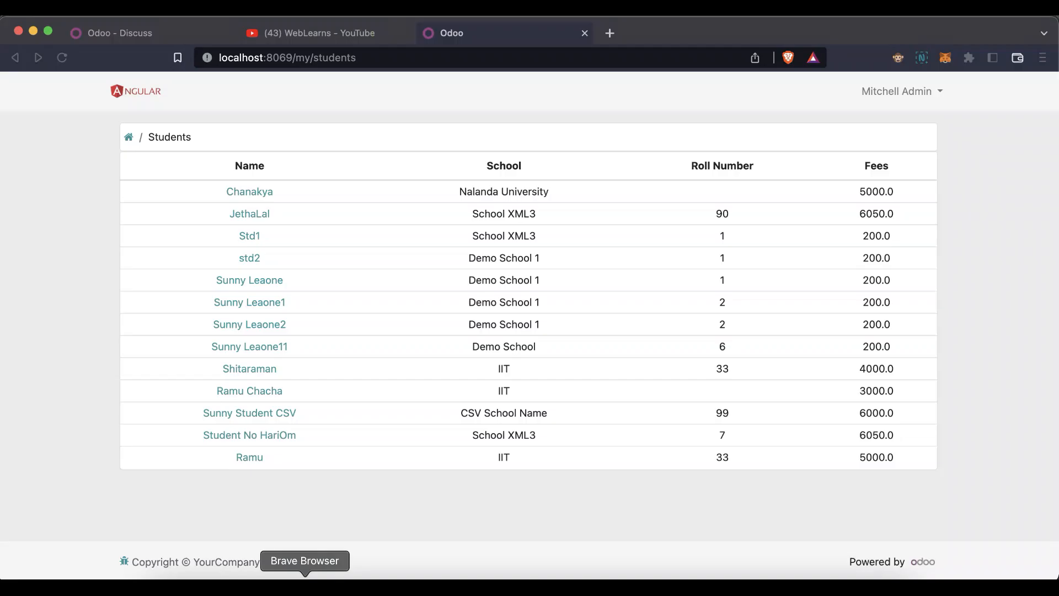
left_click(62, 57)
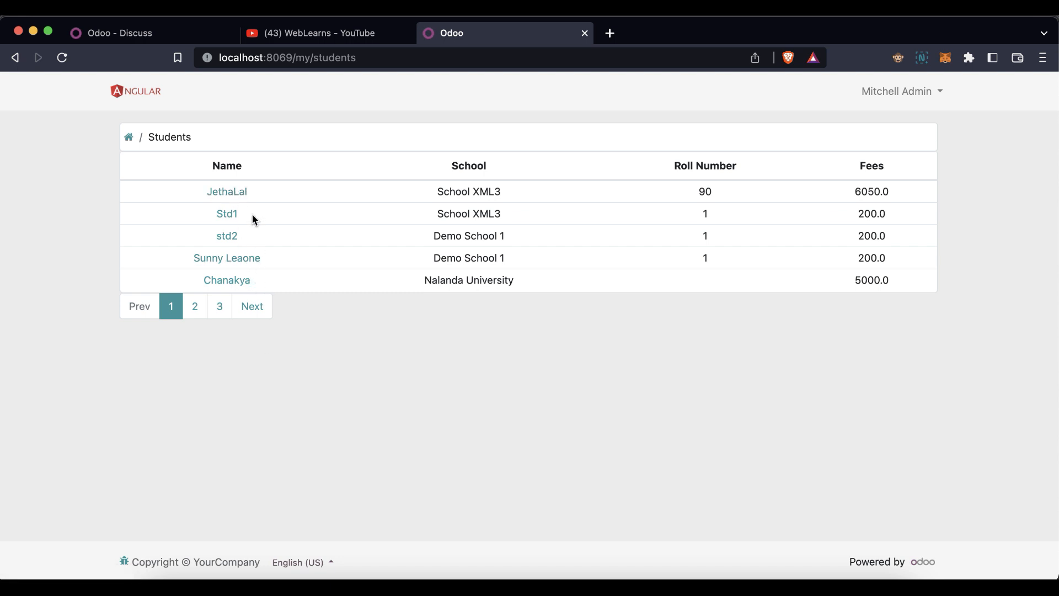
left_click_drag(267, 280, 205, 193)
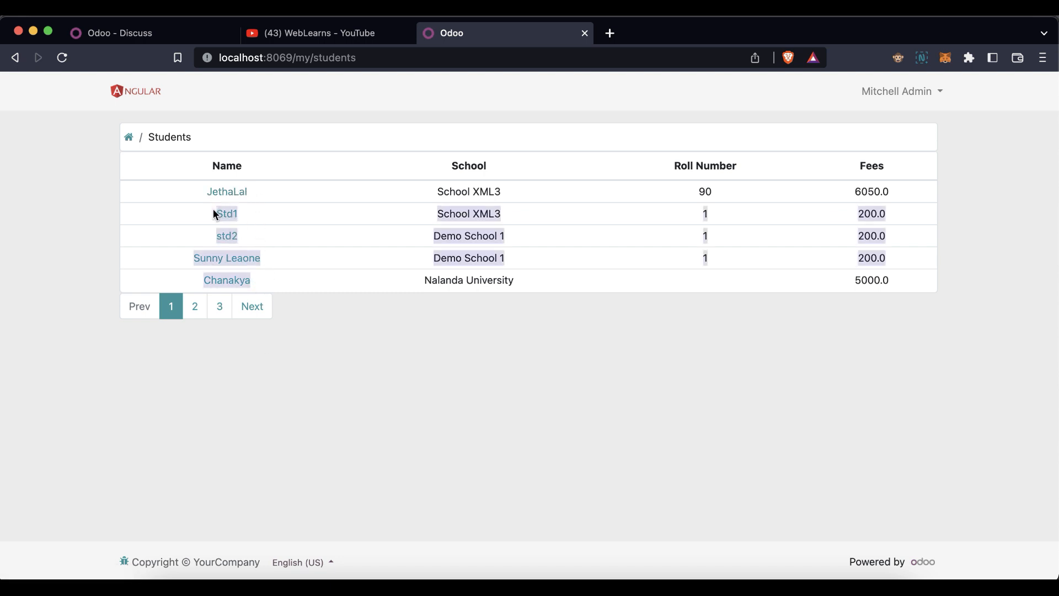
left_click(187, 192)
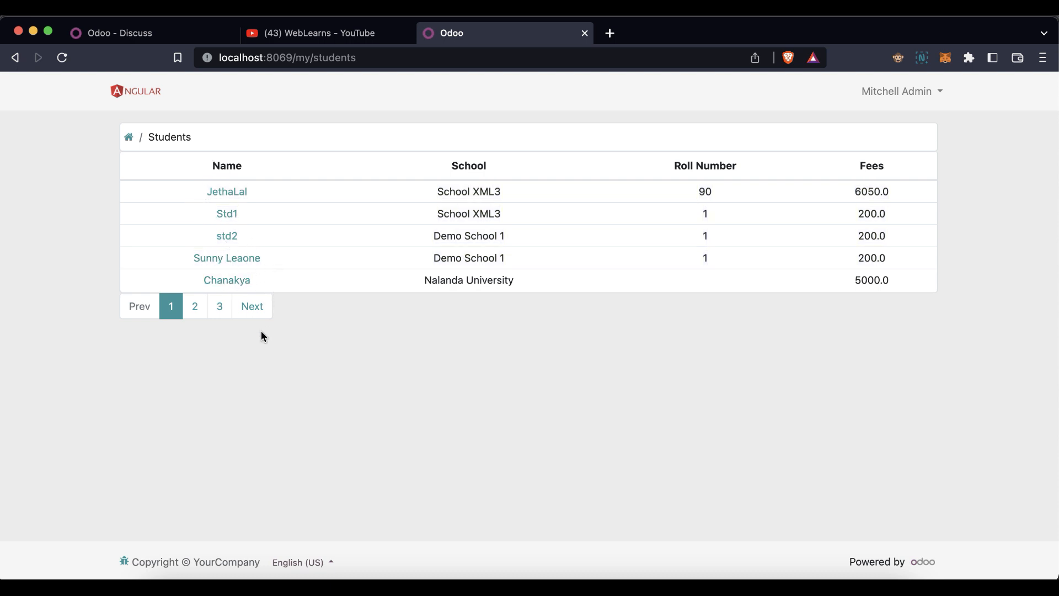
left_click(194, 315)
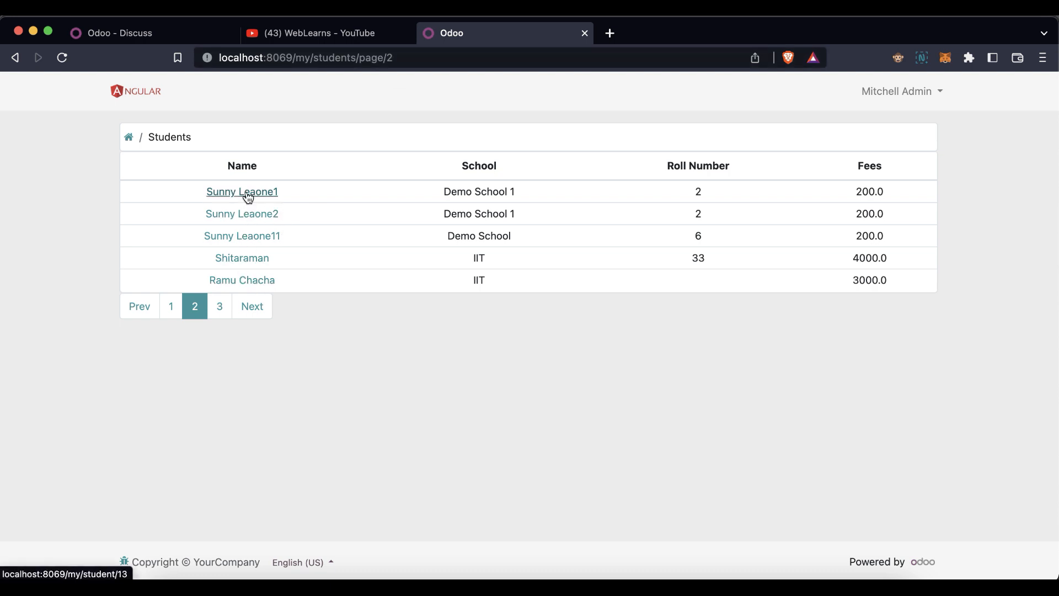
left_click(222, 310)
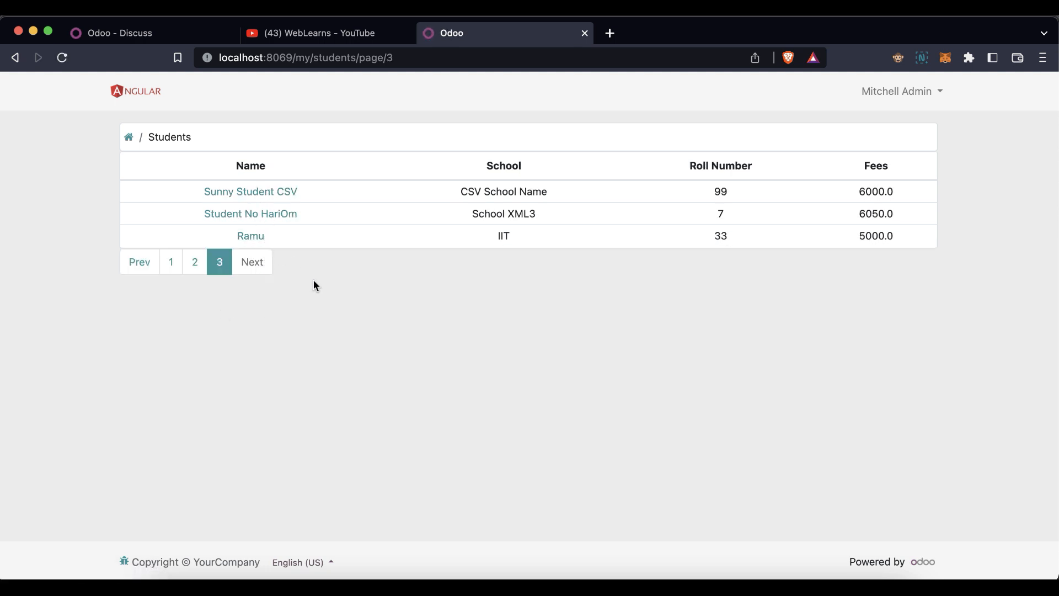
Return via portal home to the Students list and page forward to the third page again
left_click(120, 33)
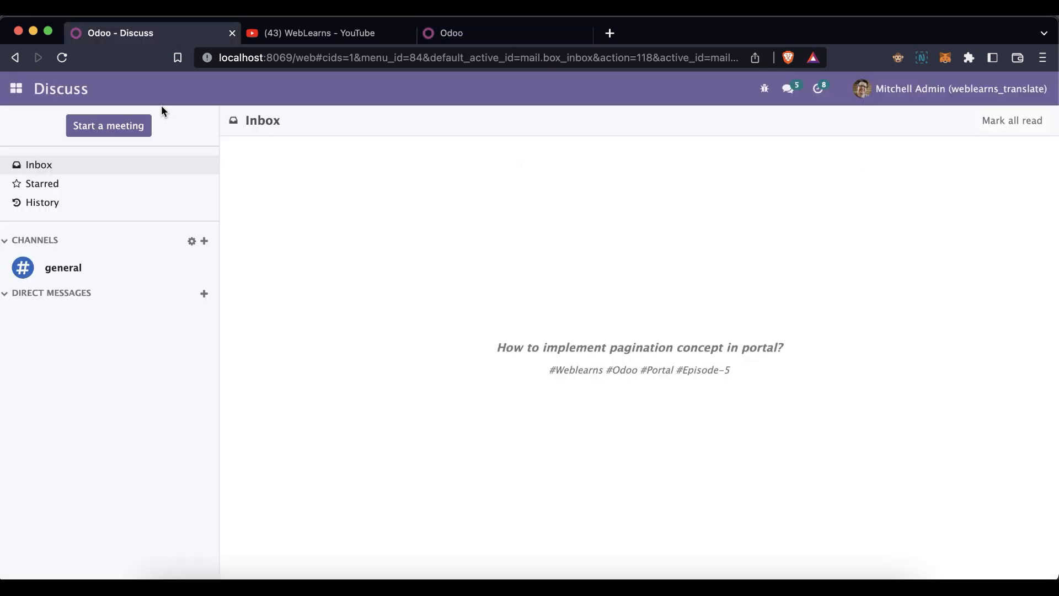
left_click(451, 34)
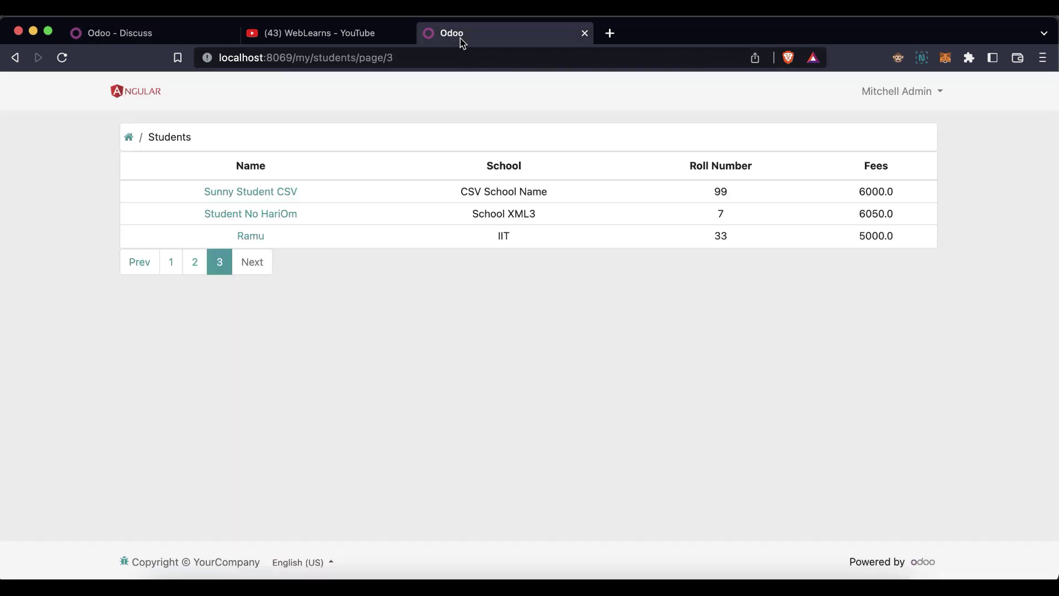
left_click(133, 137)
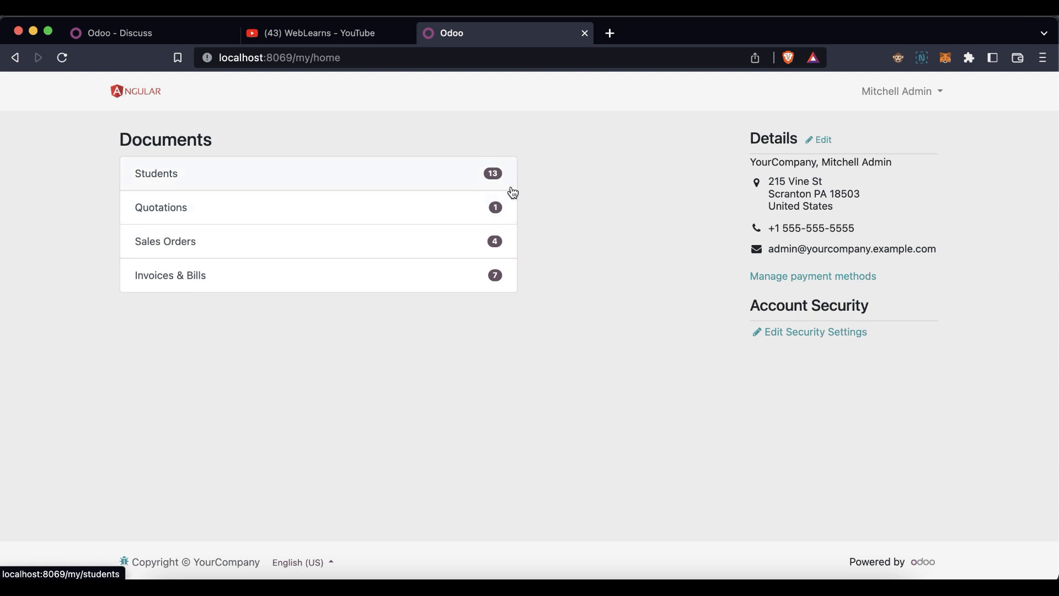
left_click(416, 178)
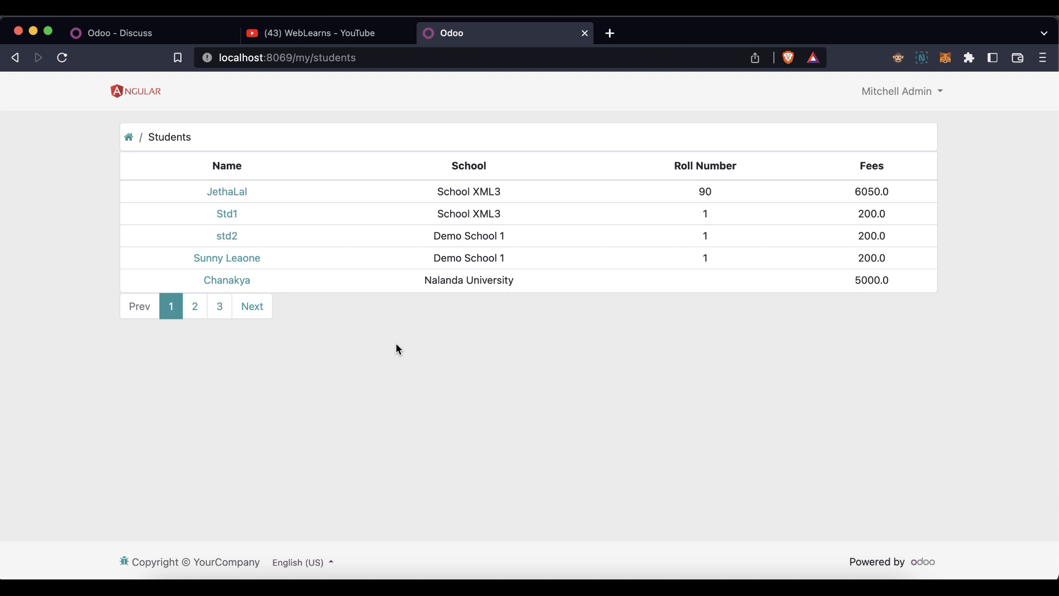
left_click(194, 308)
left_click(220, 307)
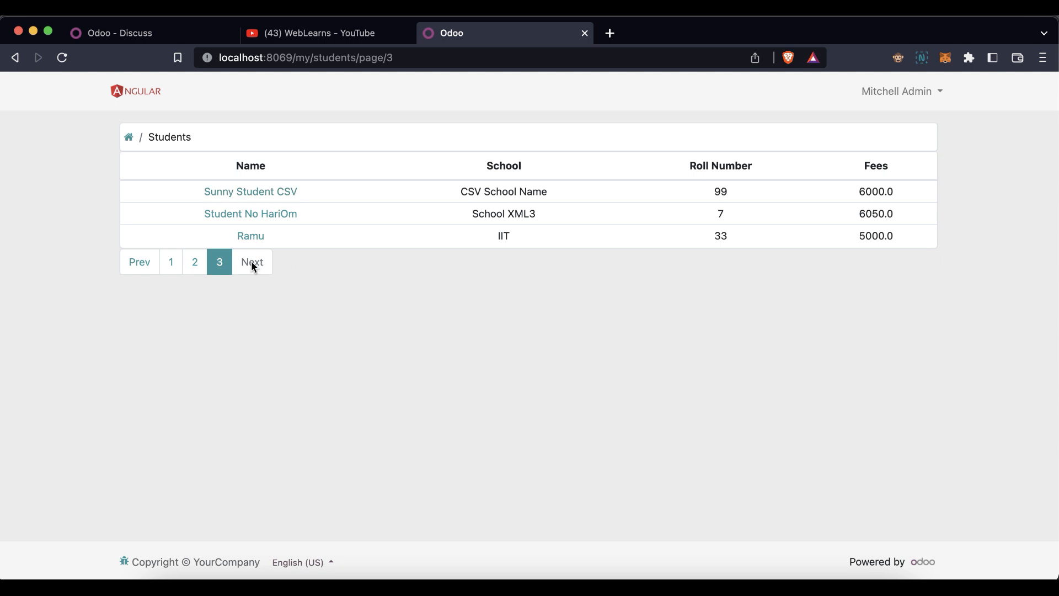
Step back and forth with Prev and page 3, ending on the first page, then return to the editor
left_click(139, 261)
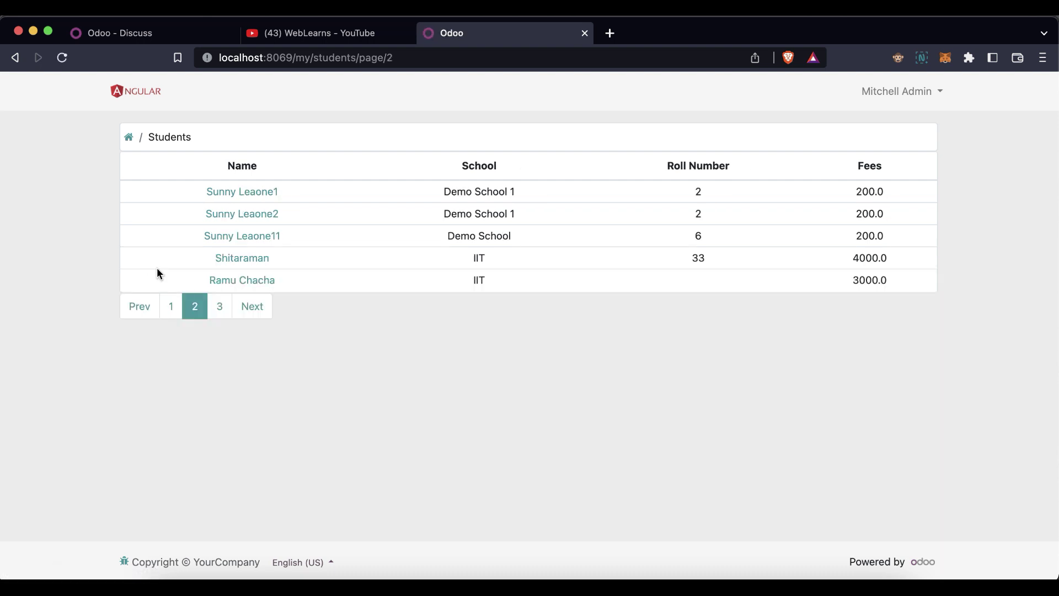
left_click(141, 308)
left_click(220, 306)
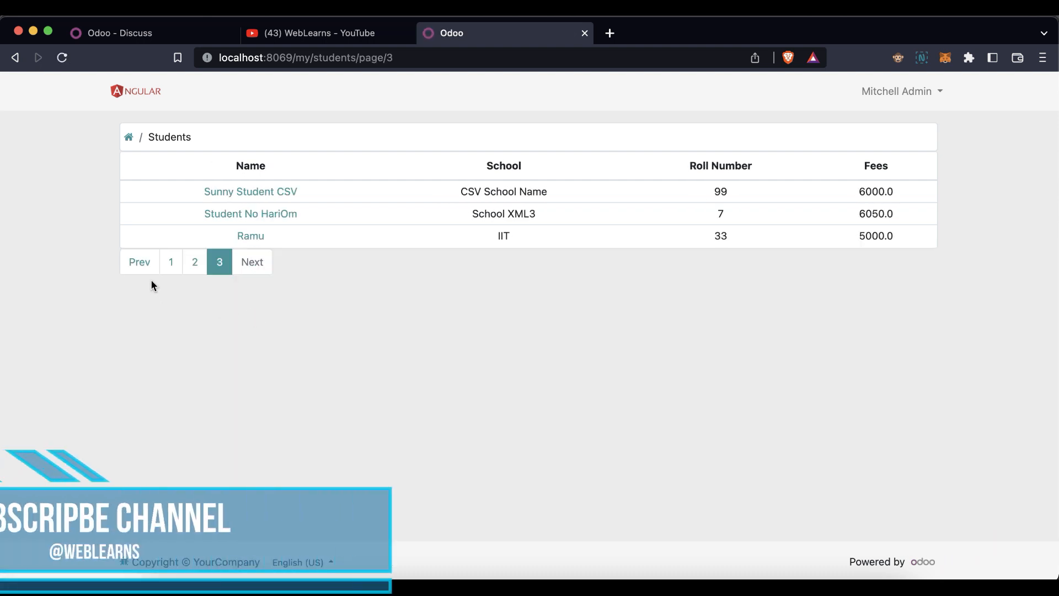
left_click(140, 261)
left_click(140, 307)
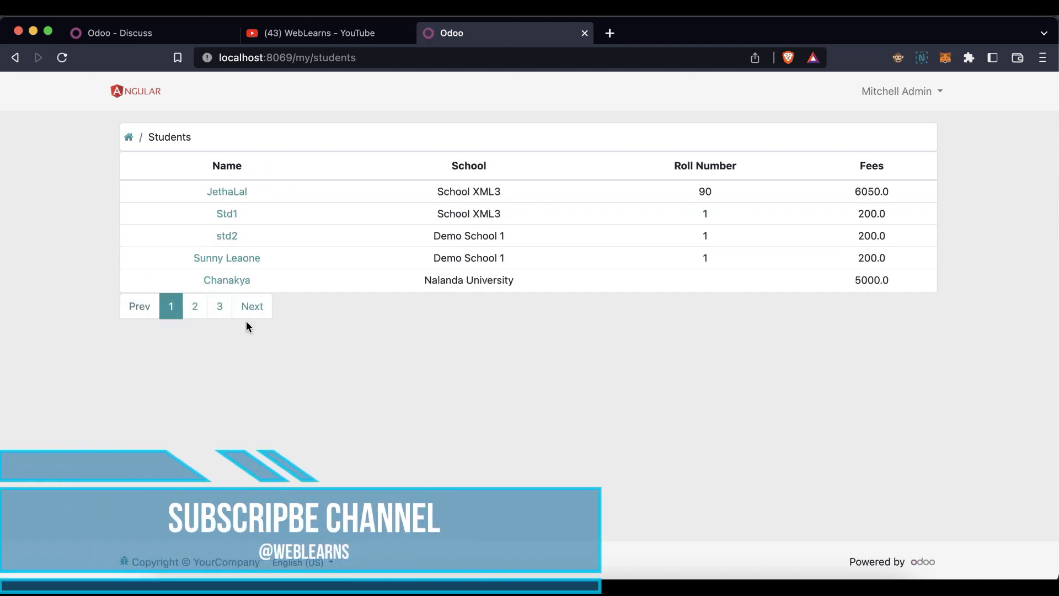
key("super+Tab")
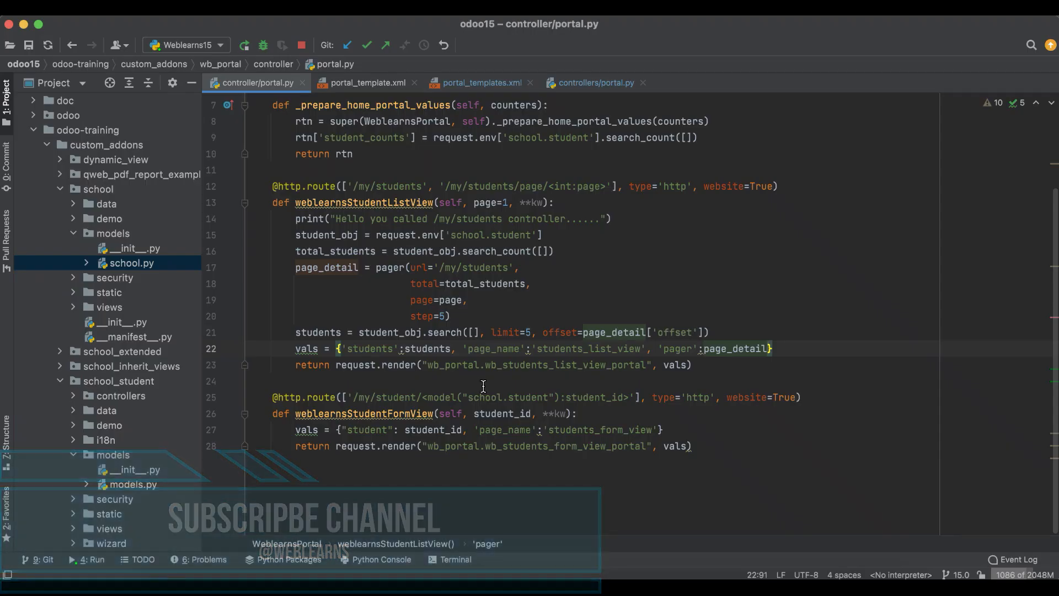
double_click(679, 349)
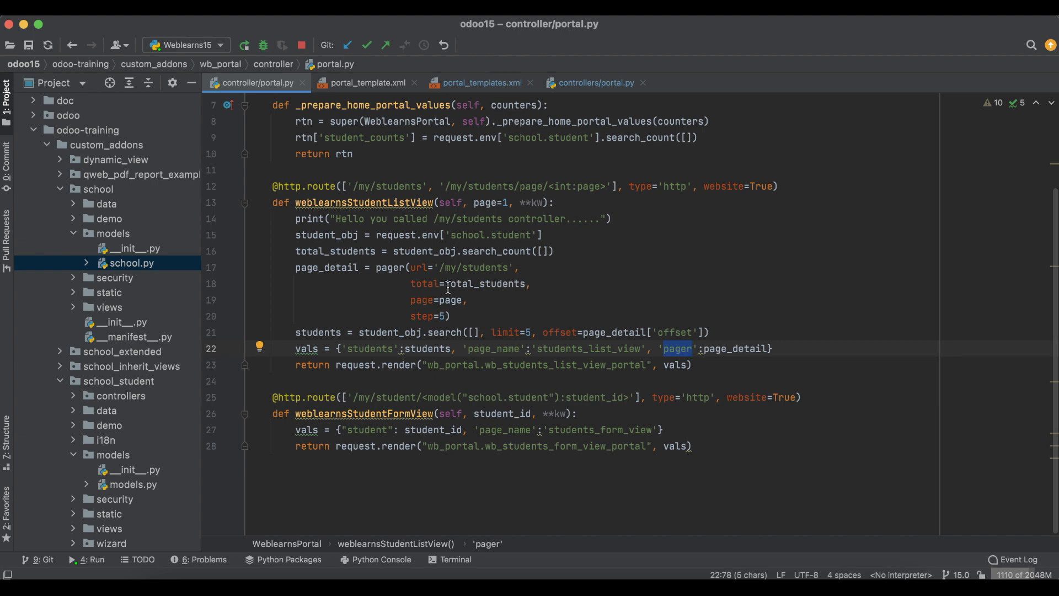
scroll(552, 204, "up", 5)
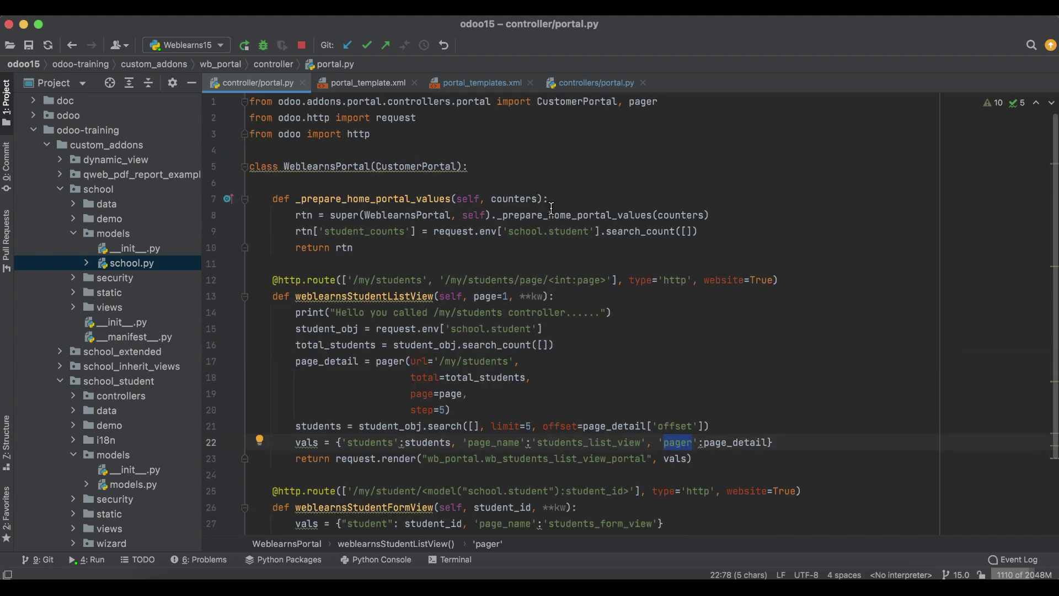
double_click(641, 101)
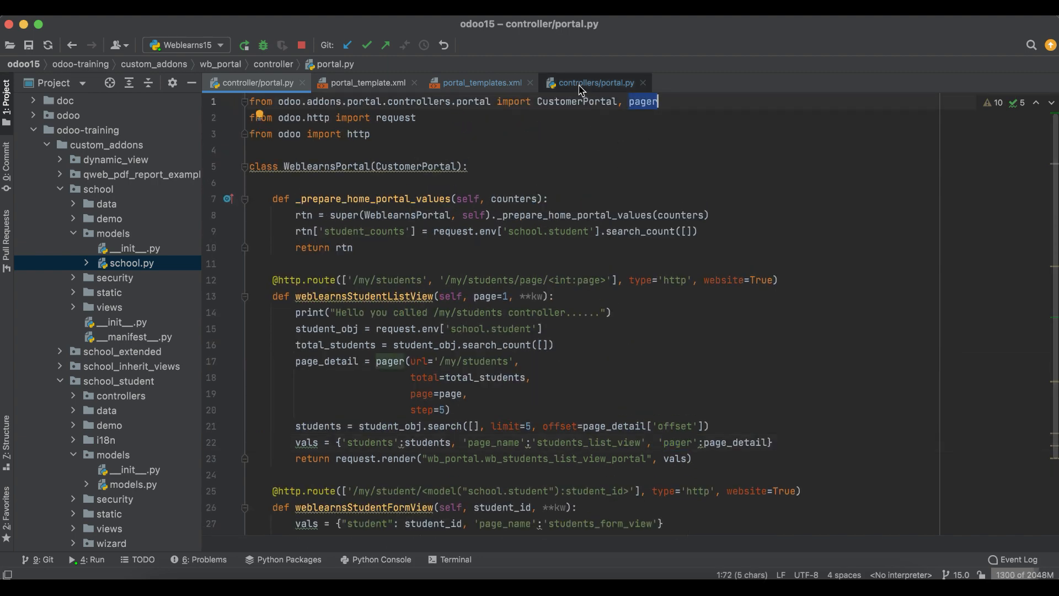
left_click(596, 82)
scroll(430, 312, "down", 1)
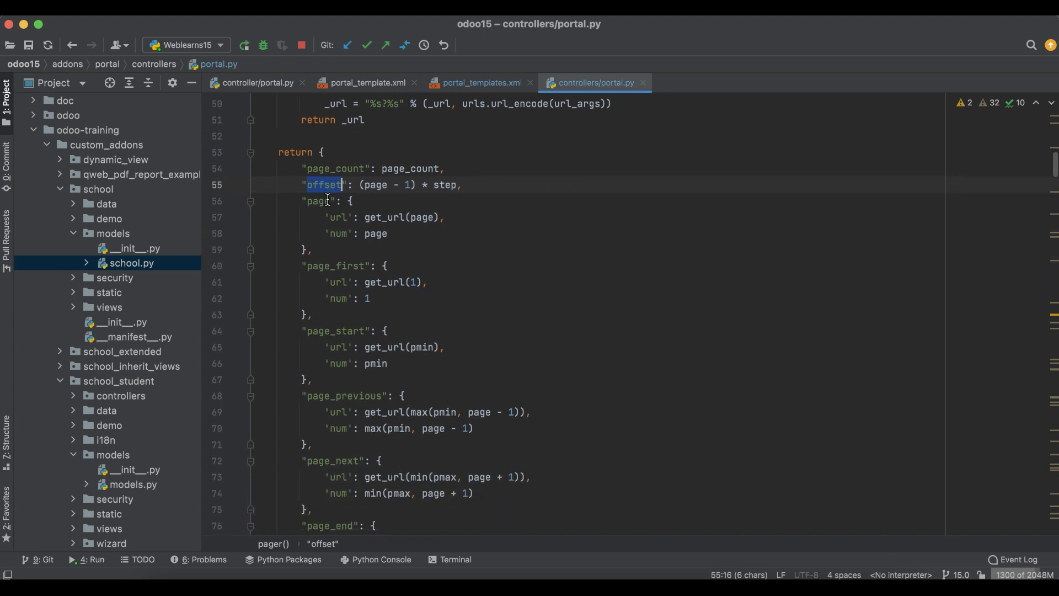
left_click_drag(301, 215, 313, 448)
scroll(338, 441, "down", 3)
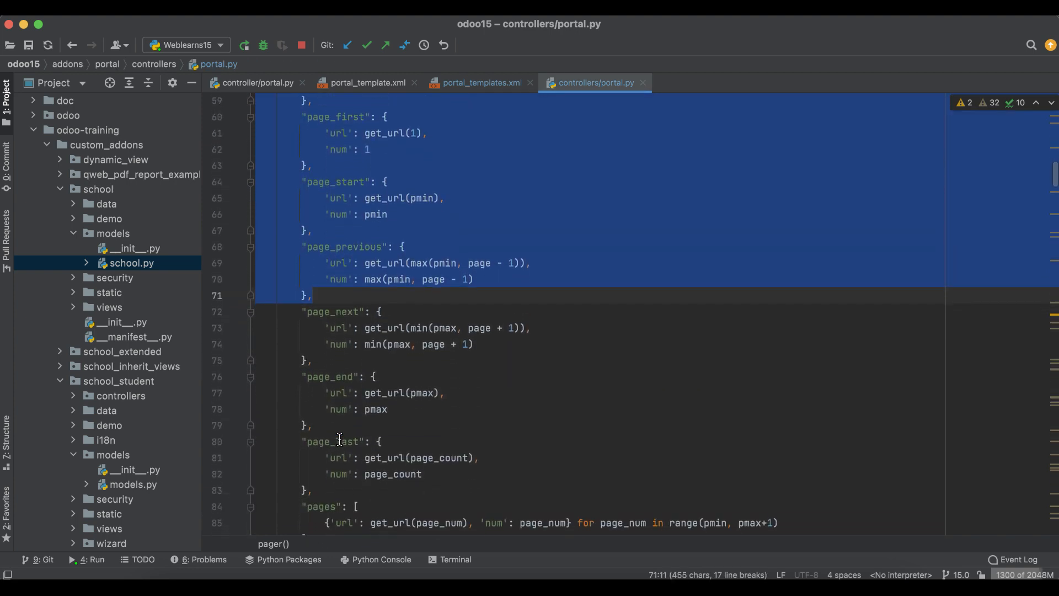
scroll(338, 442, "down", 3)
left_click_drag(328, 456, 306, 229)
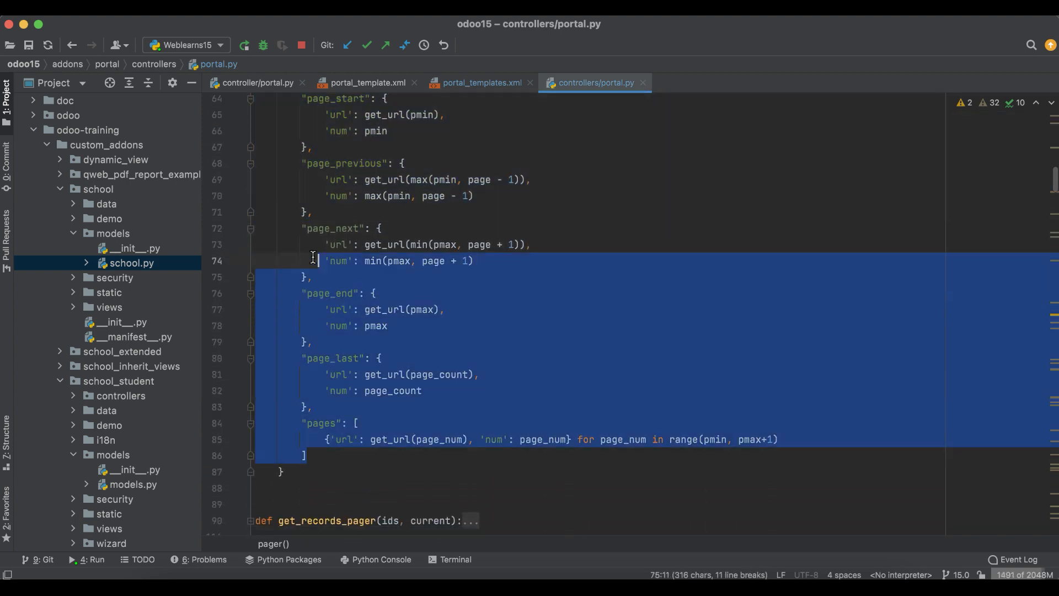
scroll(306, 249, "up", 5)
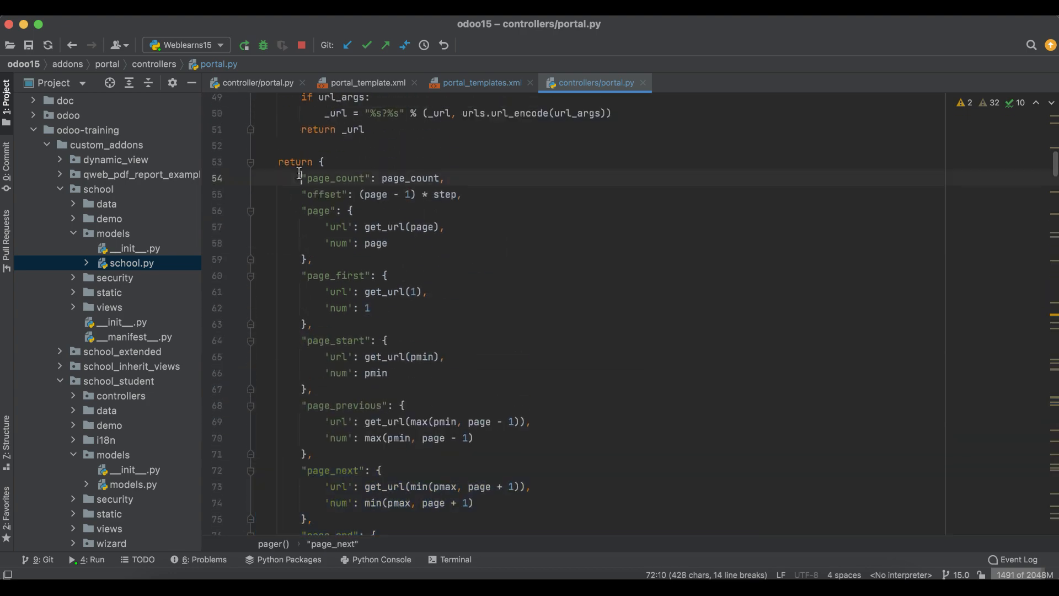
left_click_drag(299, 178, 341, 402)
key("ctrl+c")
left_click(258, 82)
left_click(366, 263)
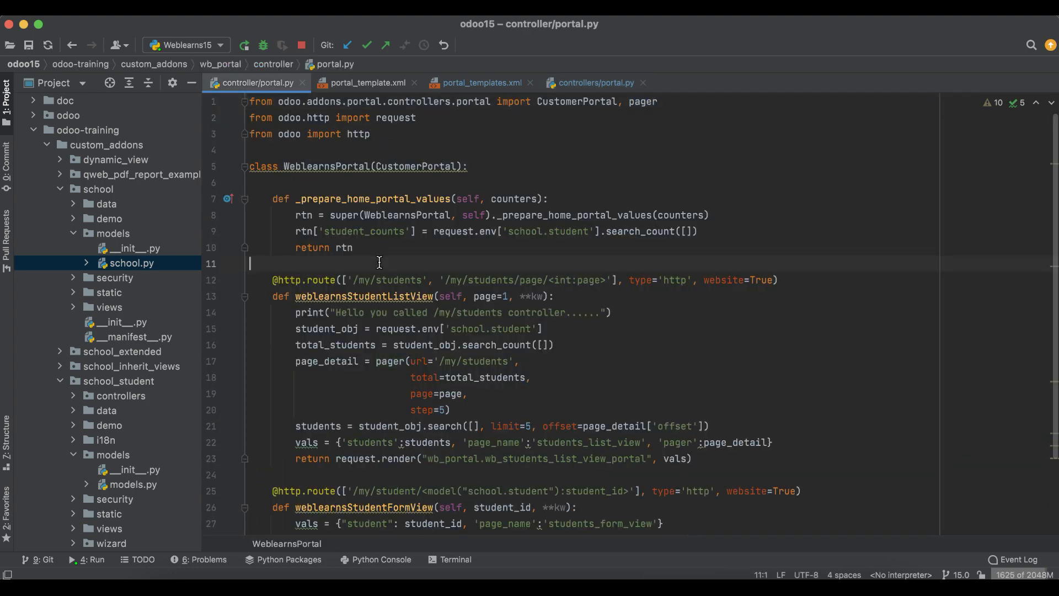
scroll(373, 289, "down", 3)
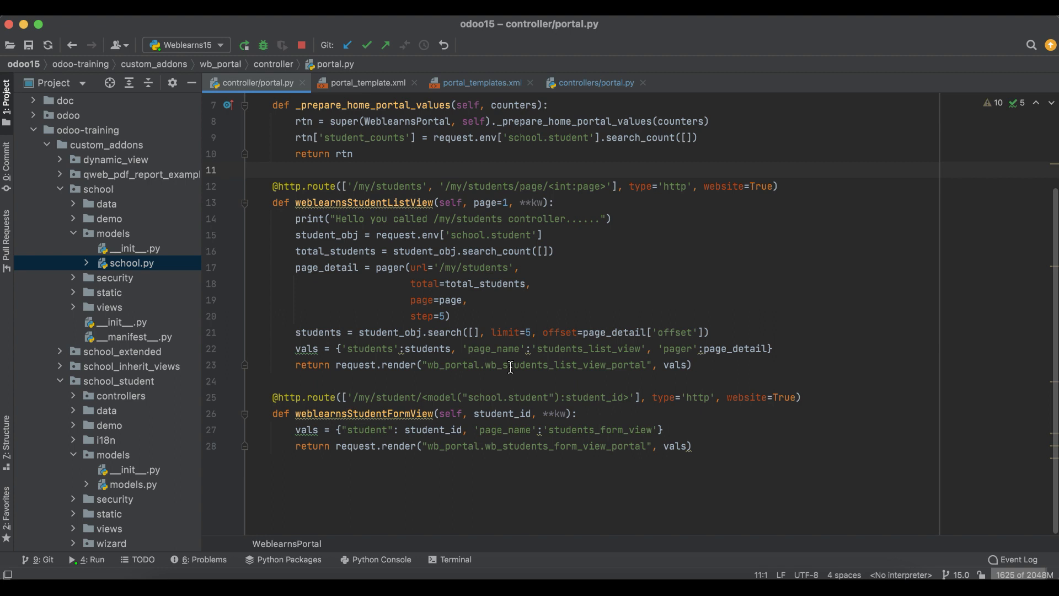
scroll(496, 356, "up", 3)
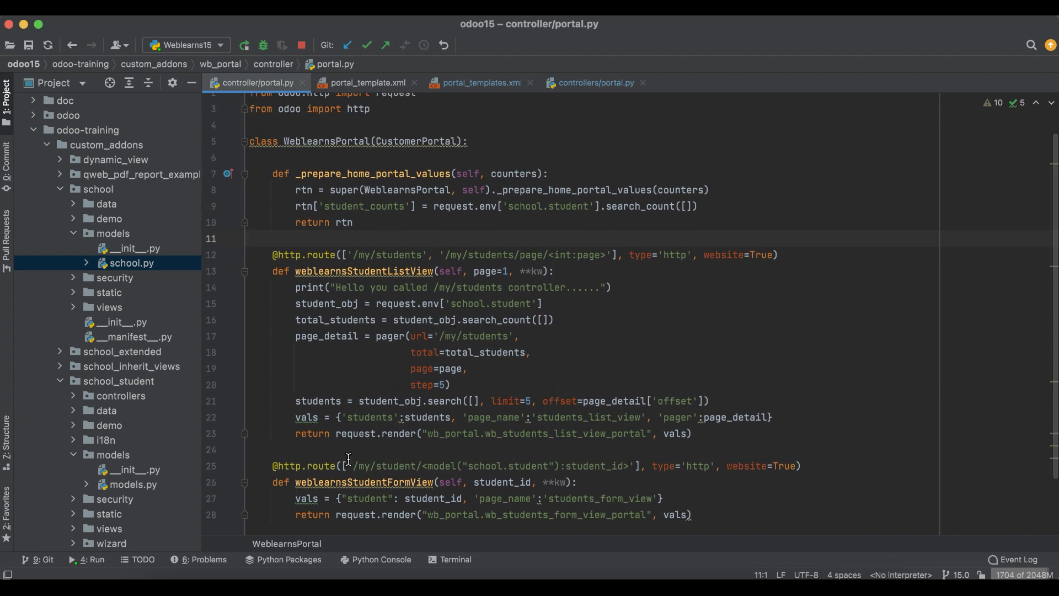
key("super+Tab")
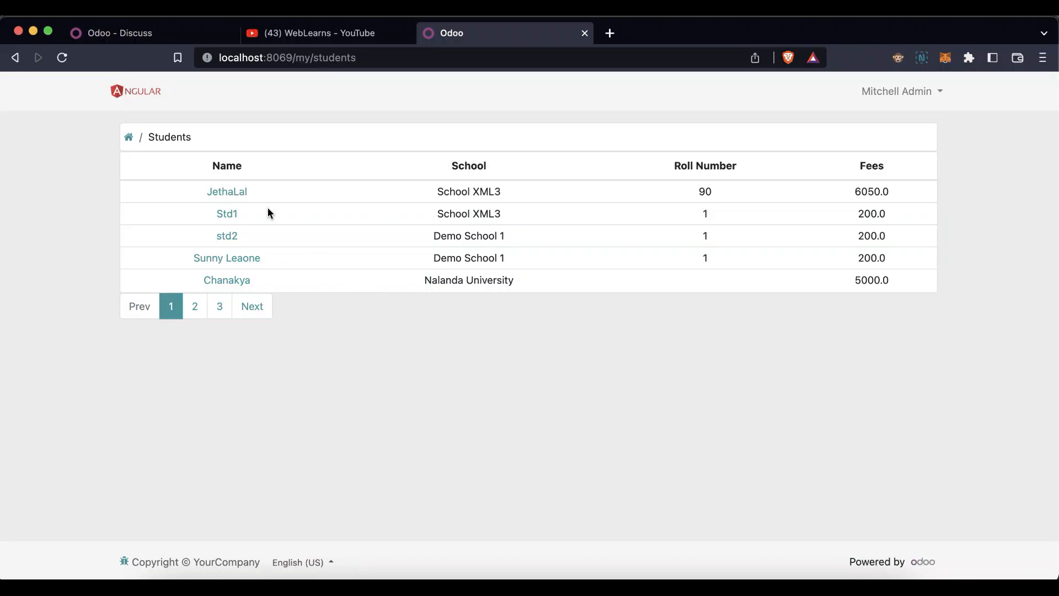
Open JethaLal's detail page showing School XML3, fees 6050.0 and roll number 90
left_click(244, 193)
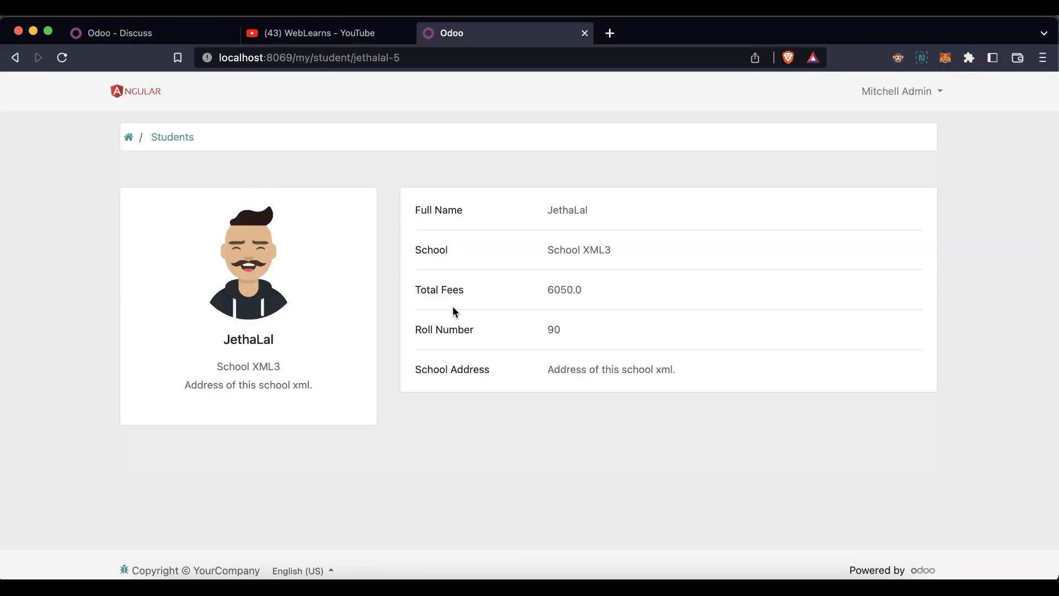